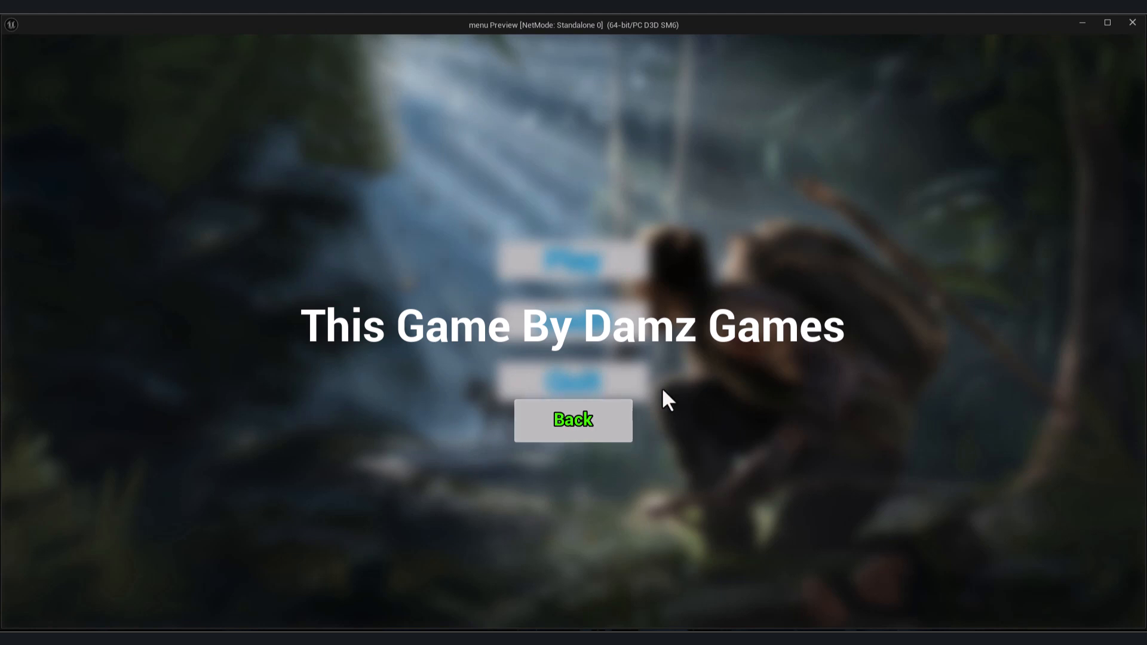
- Try out the finished main menu in the play preview
click(611, 423)
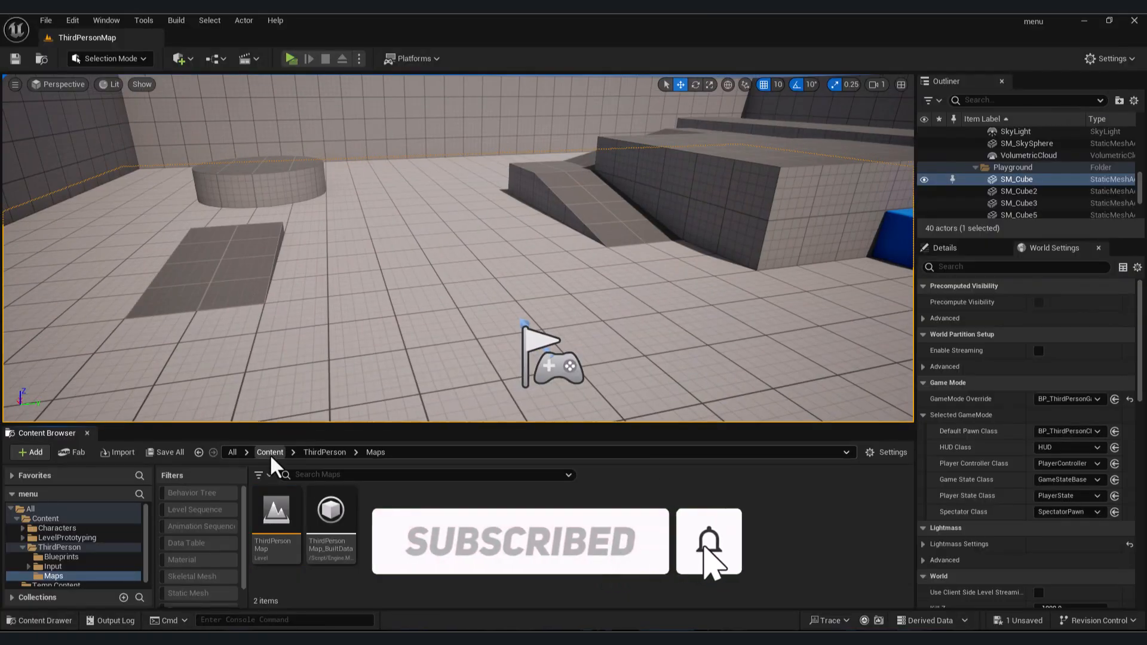
click(270, 453)
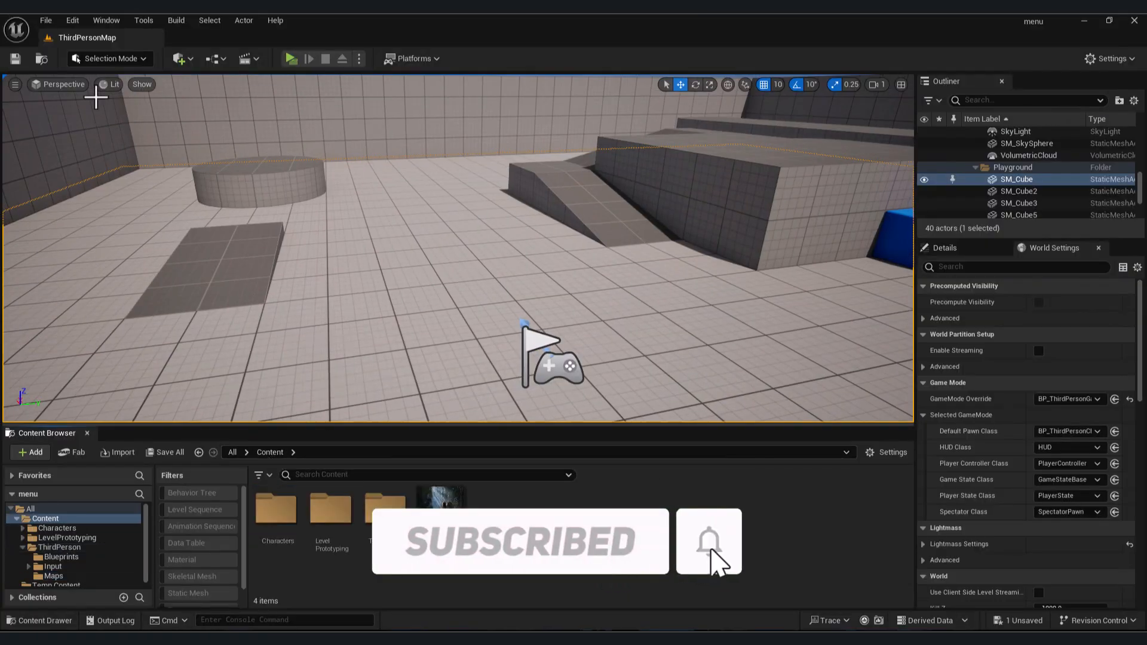
- Create a new Empty Level
click(49, 21)
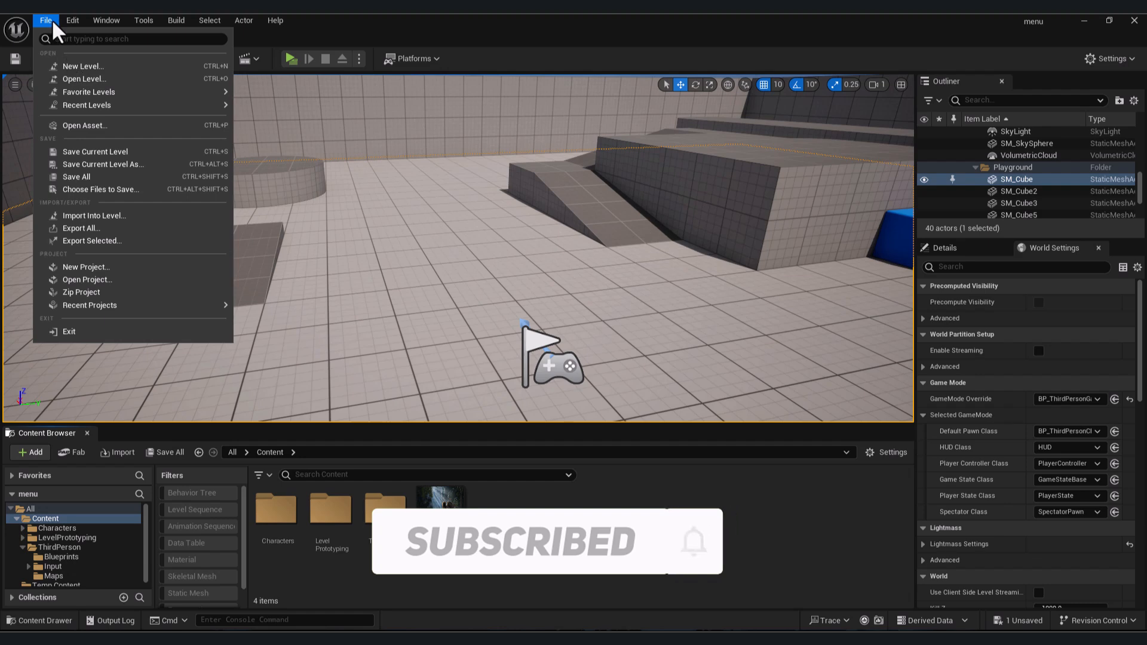
click(82, 66)
click(662, 254)
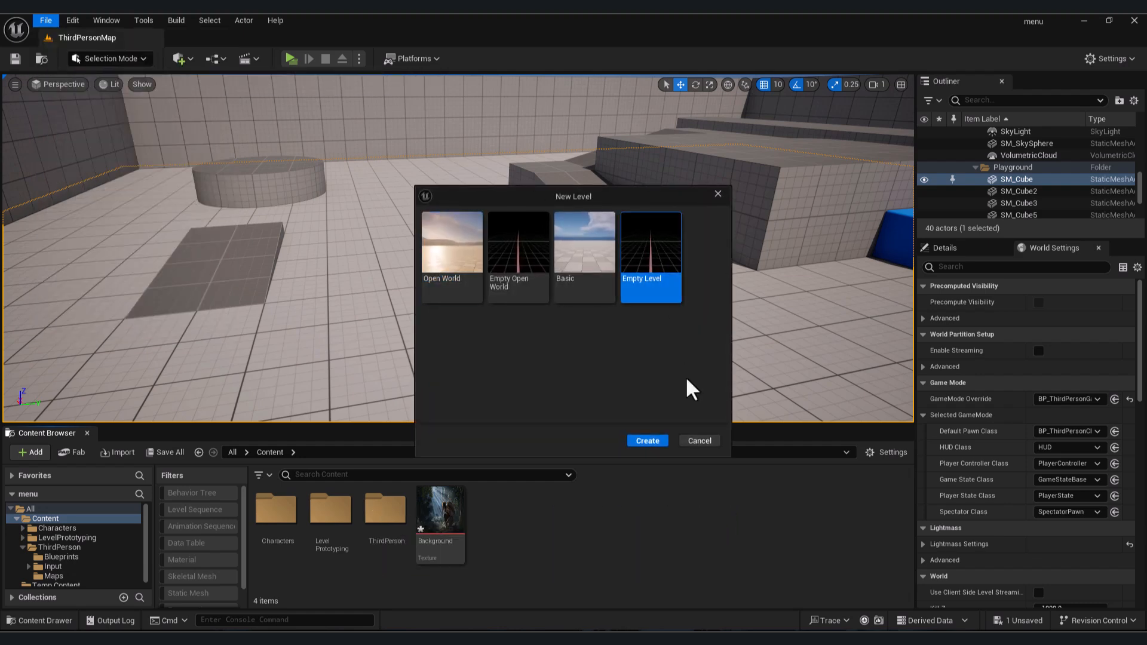
click(646, 442)
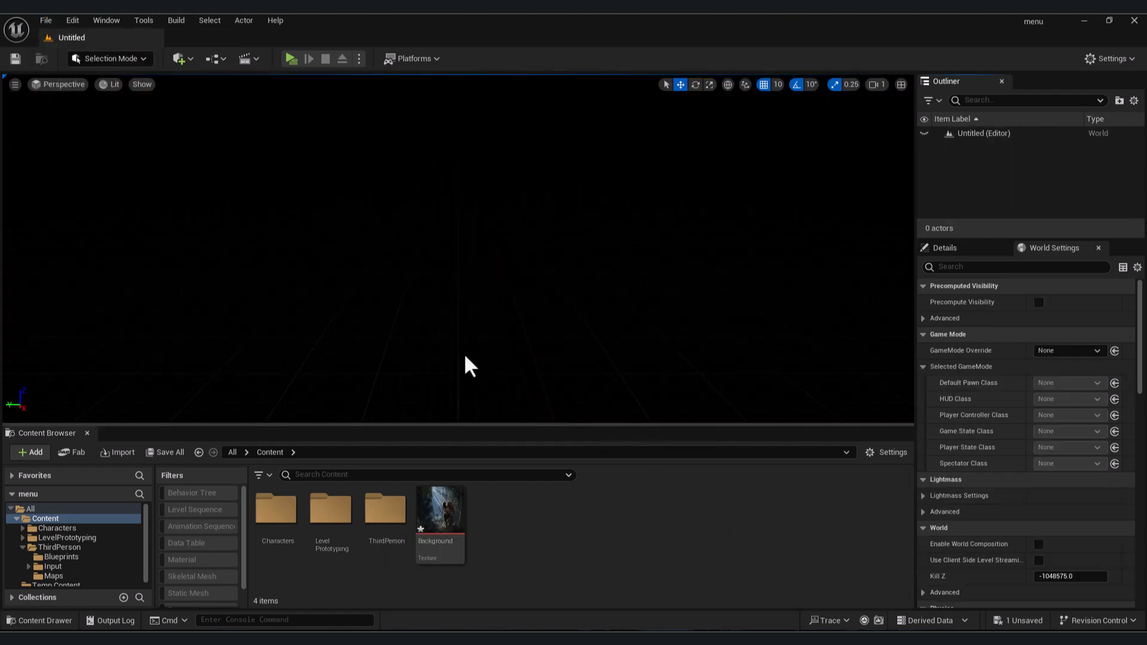
- Save the new level as MainMenu in the Content folder
key(ctrl+s)
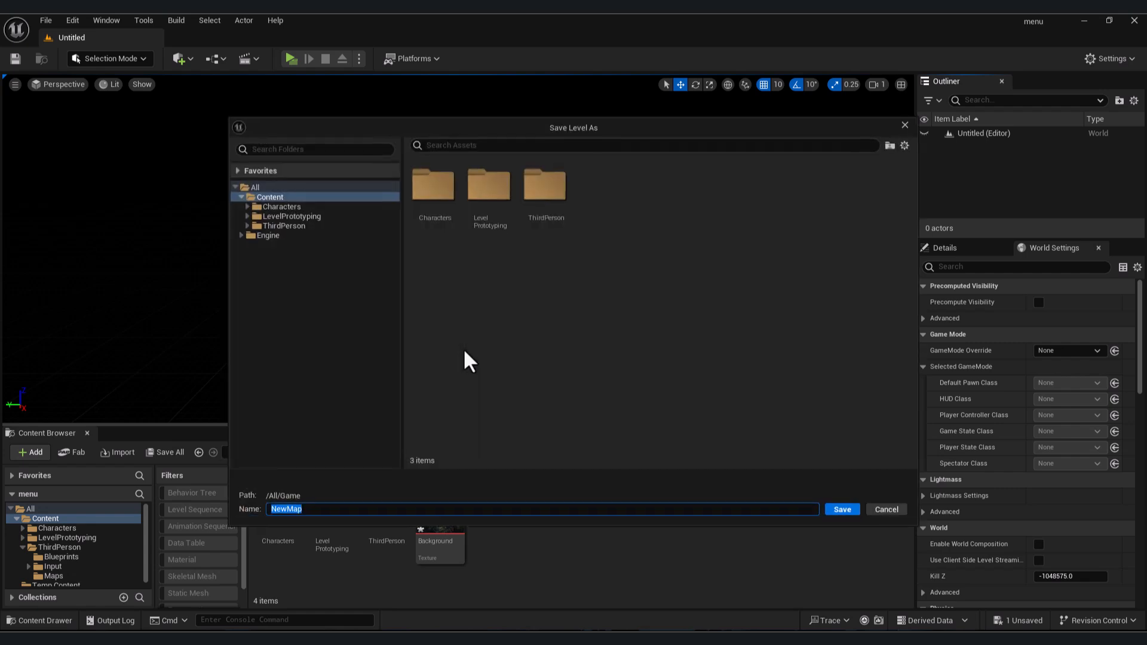
text(MainMenu)
click(842, 509)
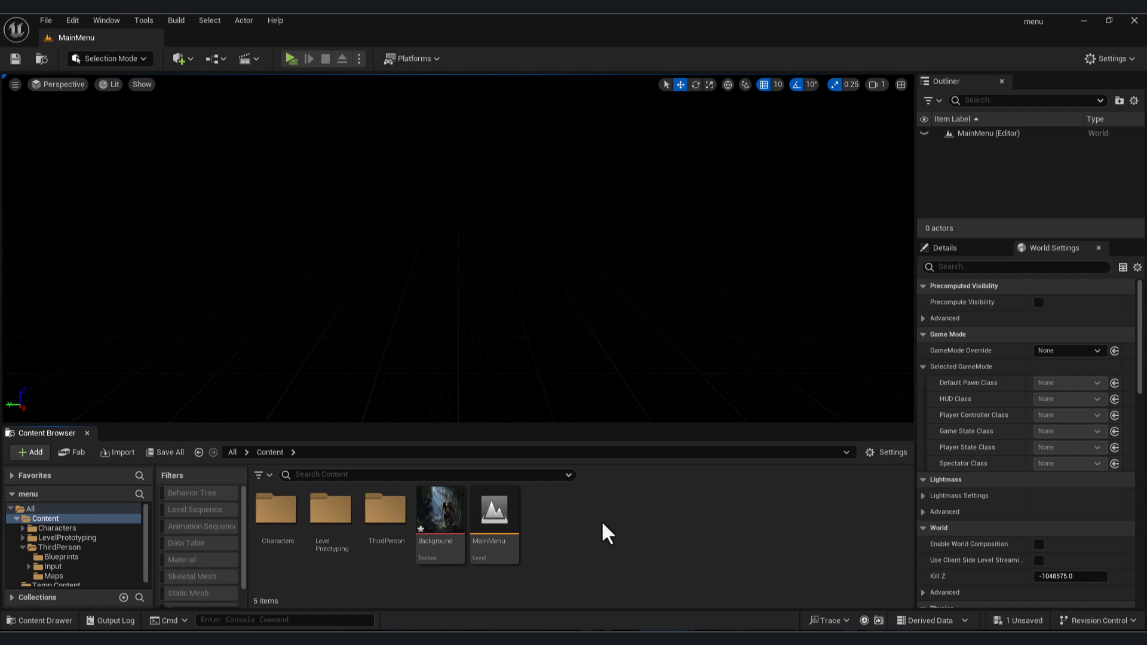
- Create a Widget Blueprint named WB_Menu in the Content folder and open it
right_click(553, 521)
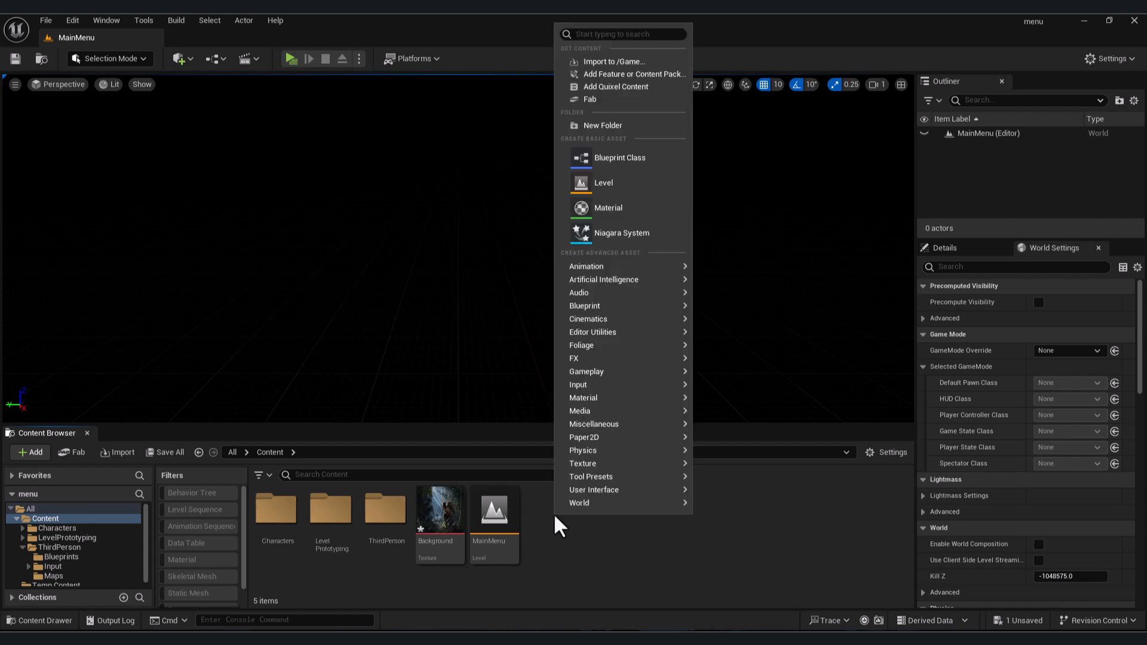
mouse_move(594, 491)
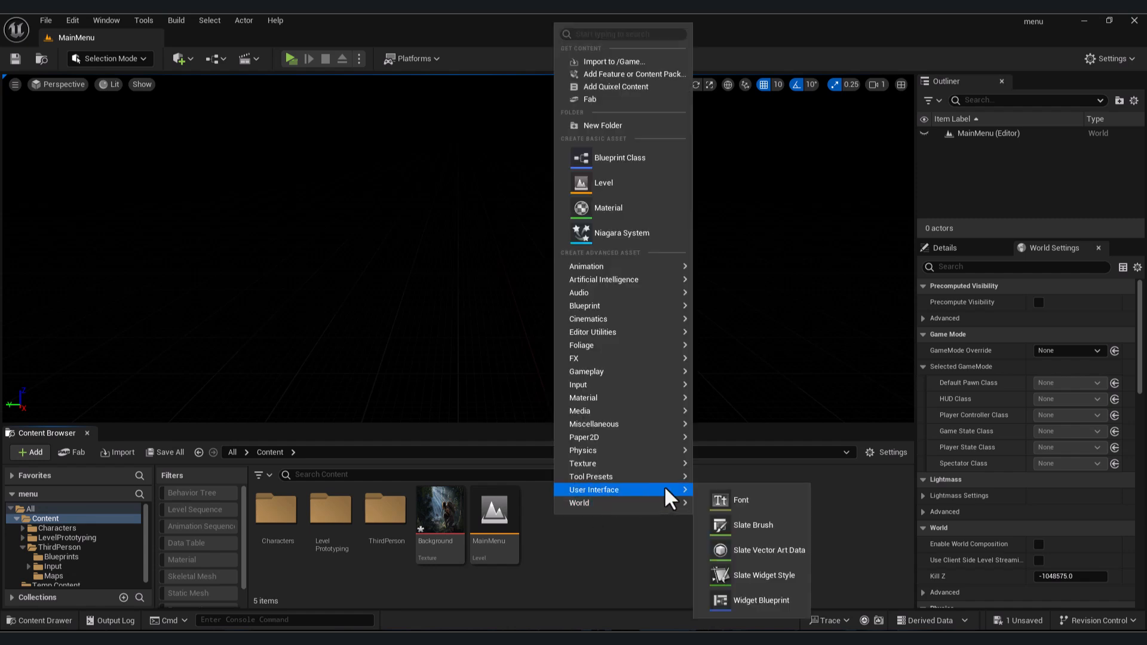
click(790, 607)
click(465, 241)
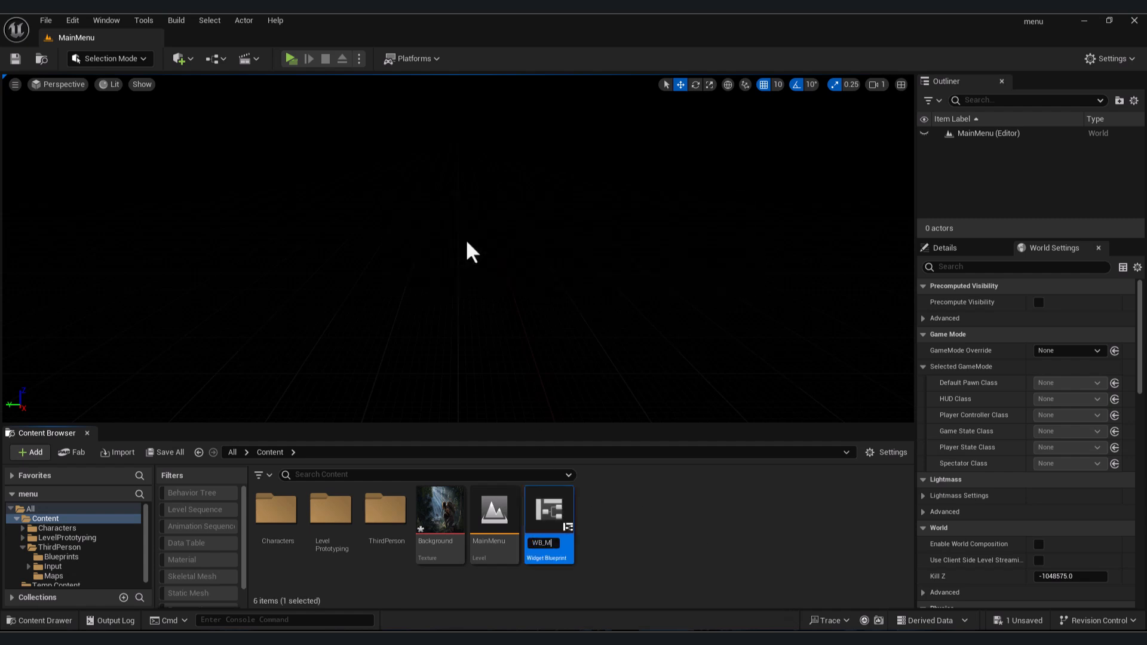
key(Return)
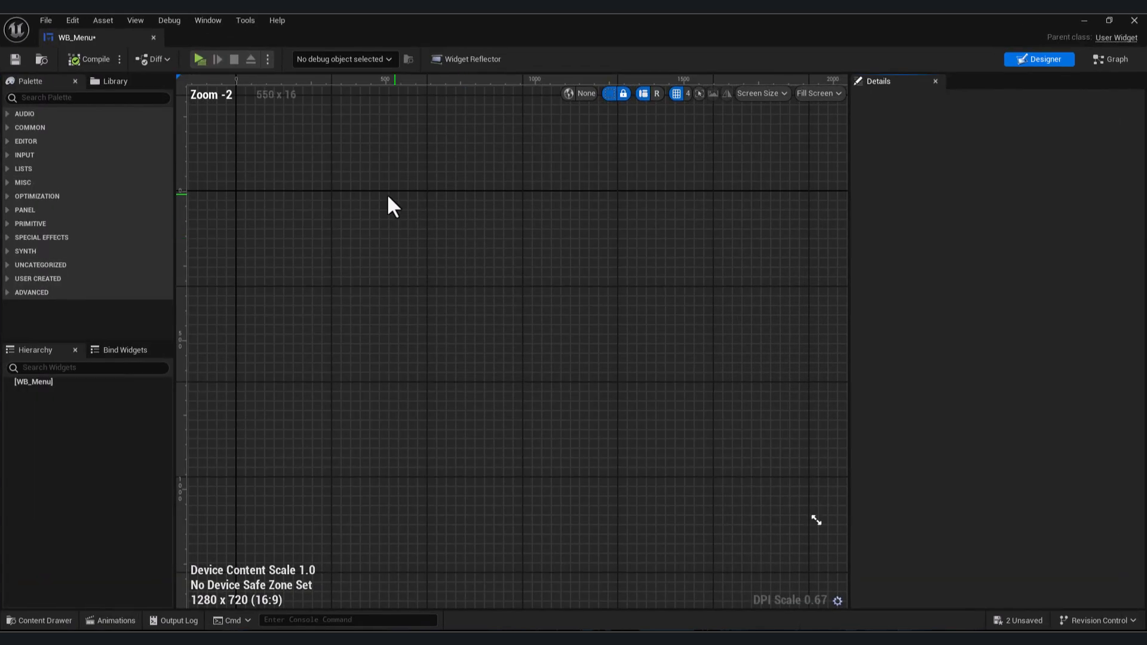
- Add a Canvas Panel to the WB_Menu hierarchy
click(68, 99)
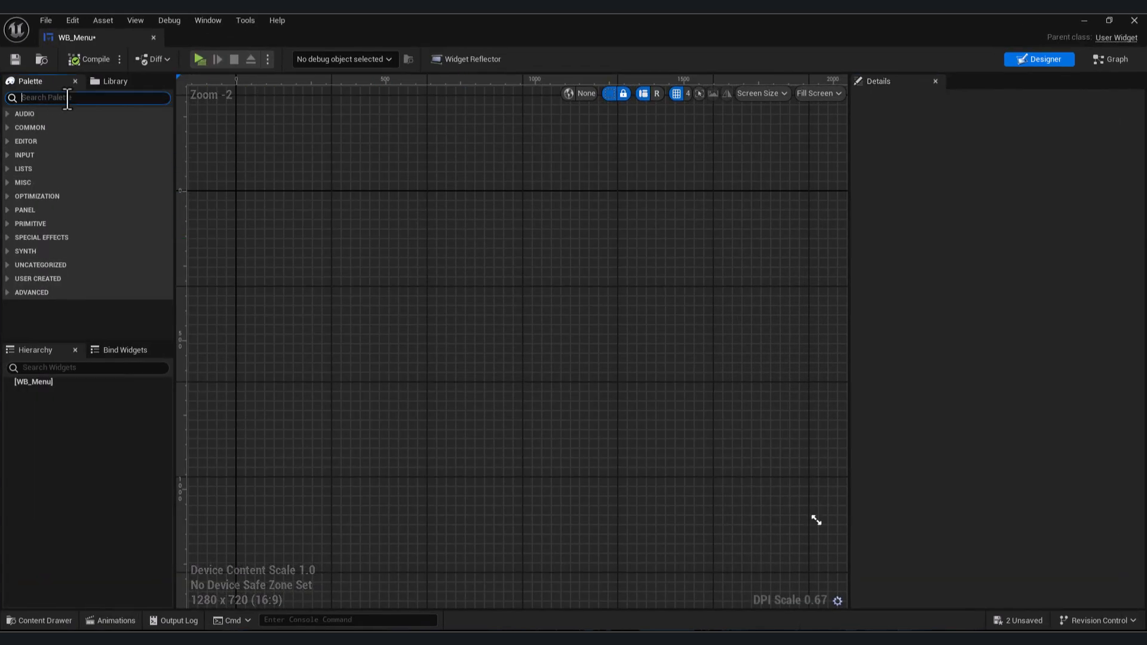
text(canv)
drag(71, 126, 47, 381)
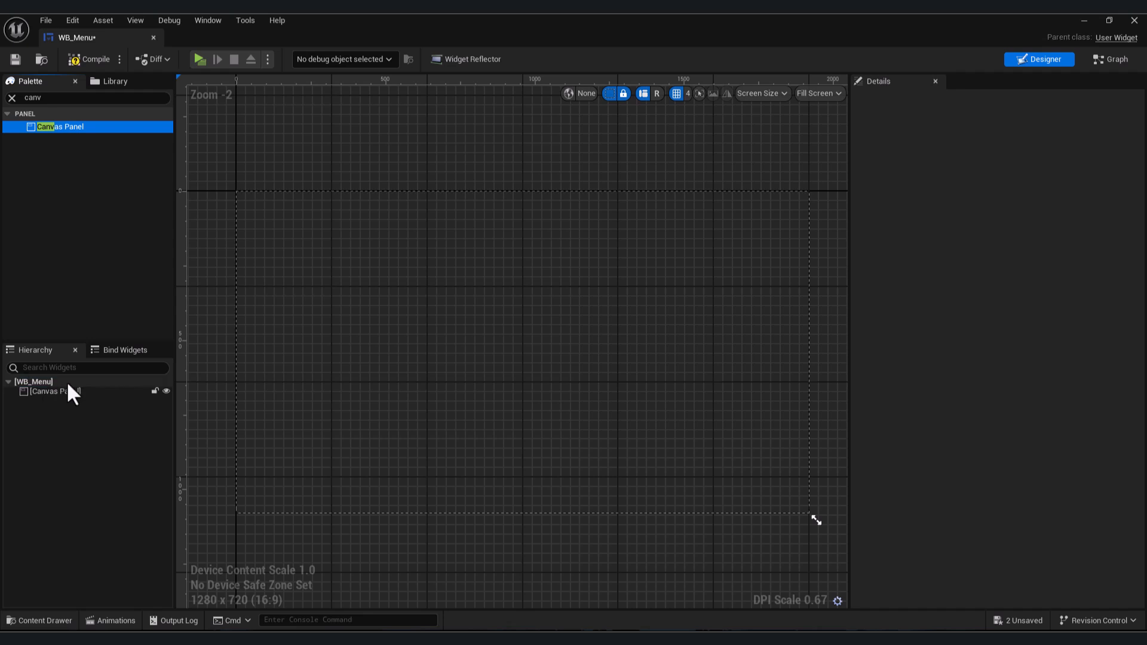
- Add an Image widget inside the Canvas Panel
click(91, 99)
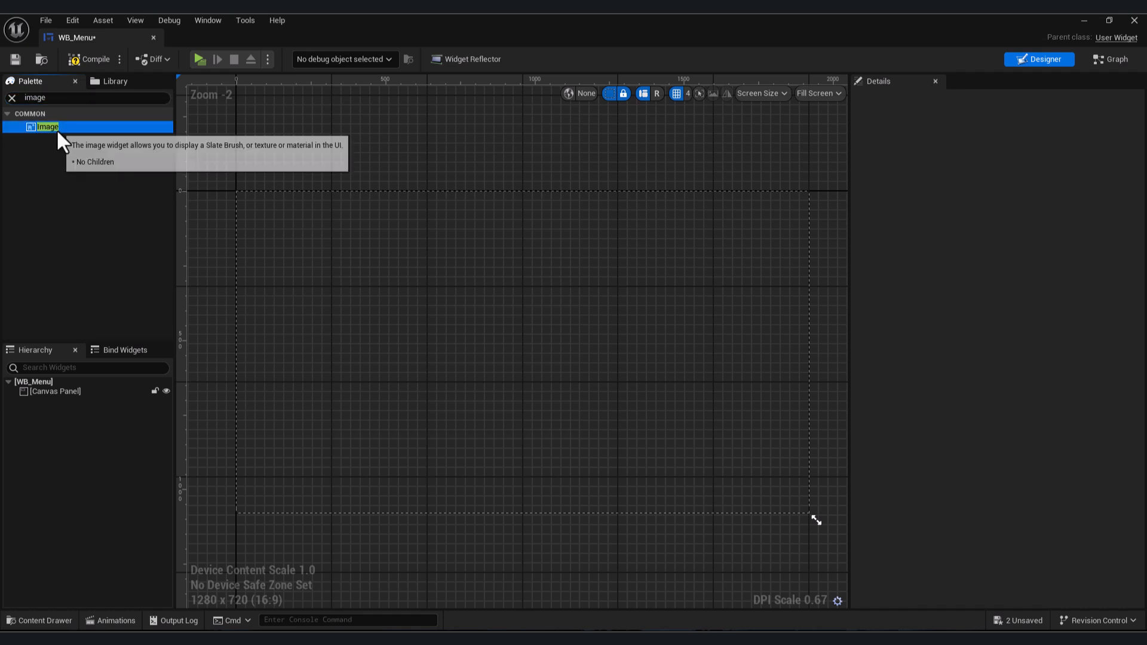
drag(56, 127, 79, 392)
click(240, 195)
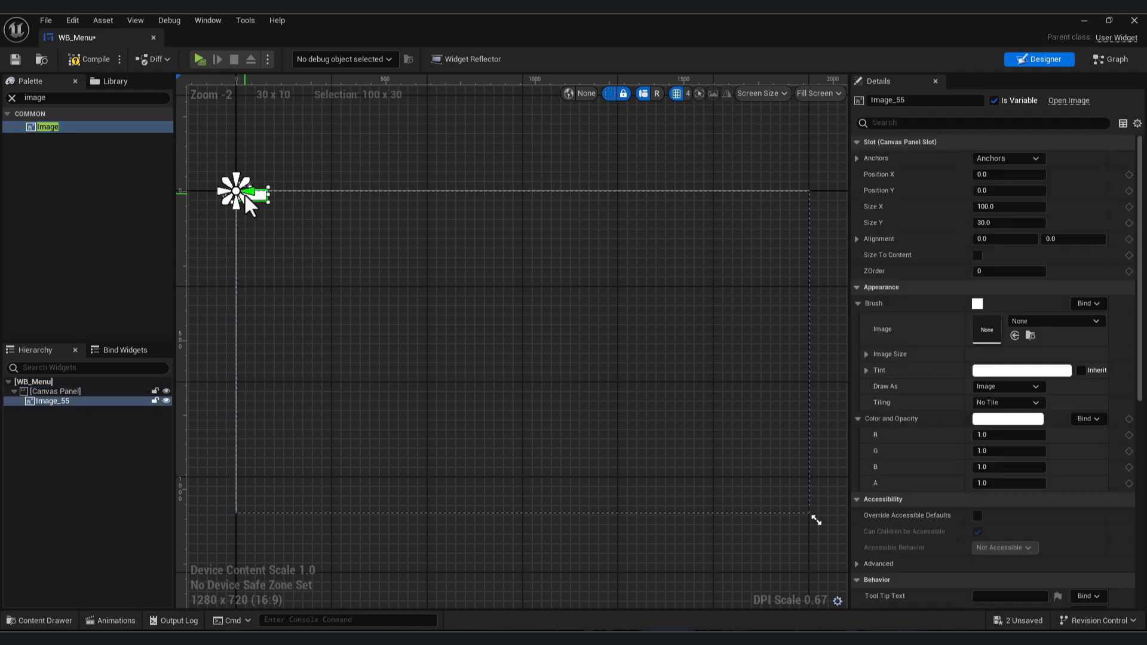
- Anchor the image to stretch over the full screen and set its right and bottom offsets to 0
click(1019, 159)
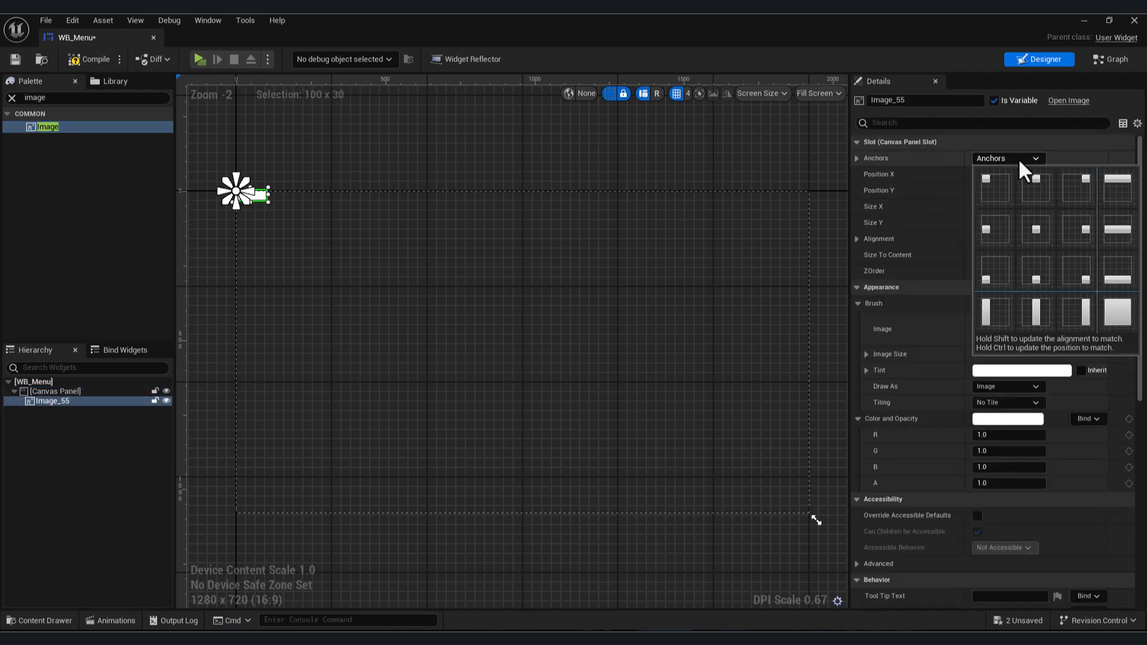
click(1123, 321)
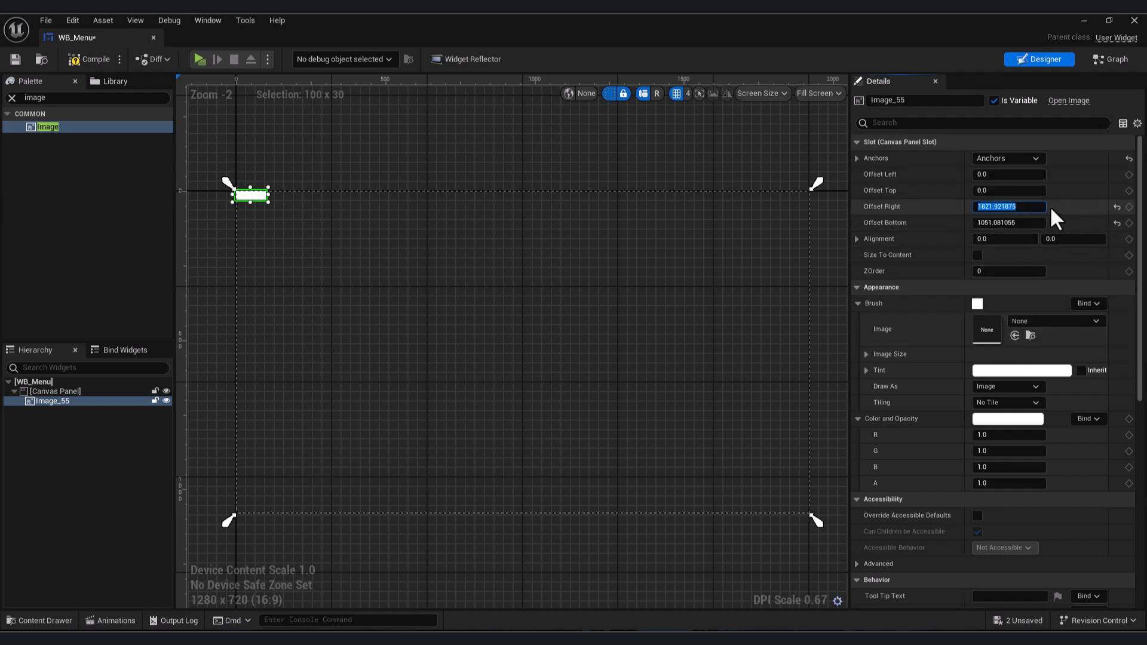
text(0)
key(Tab)
text(0)
key(Return)
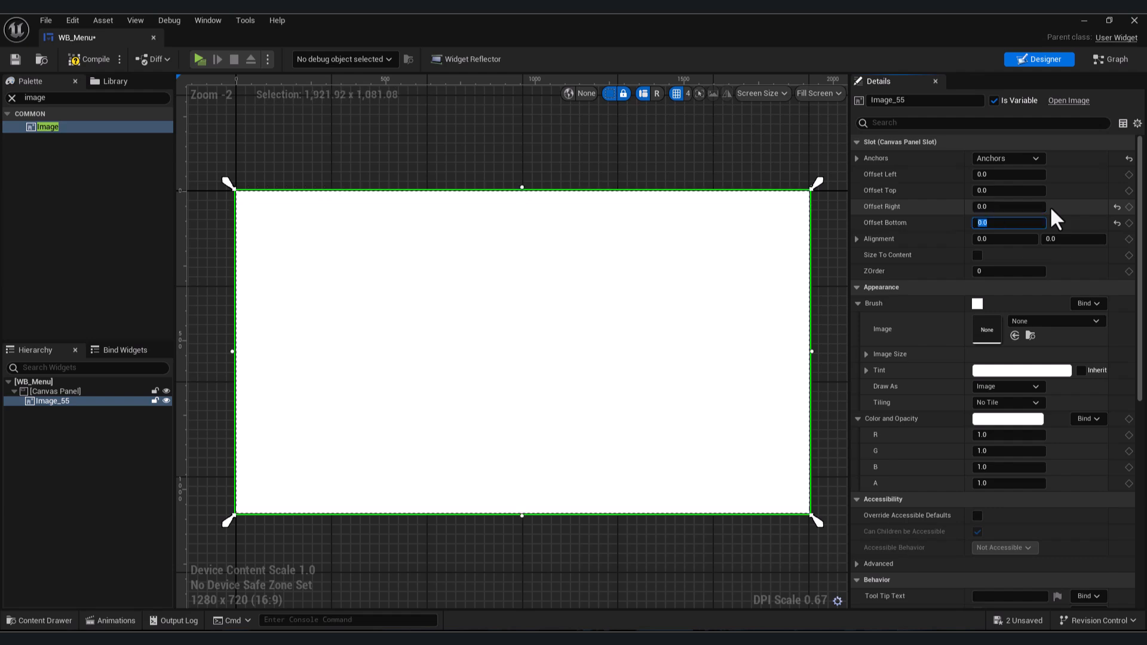
- Set the image's brush to the Background texture
click(1038, 321)
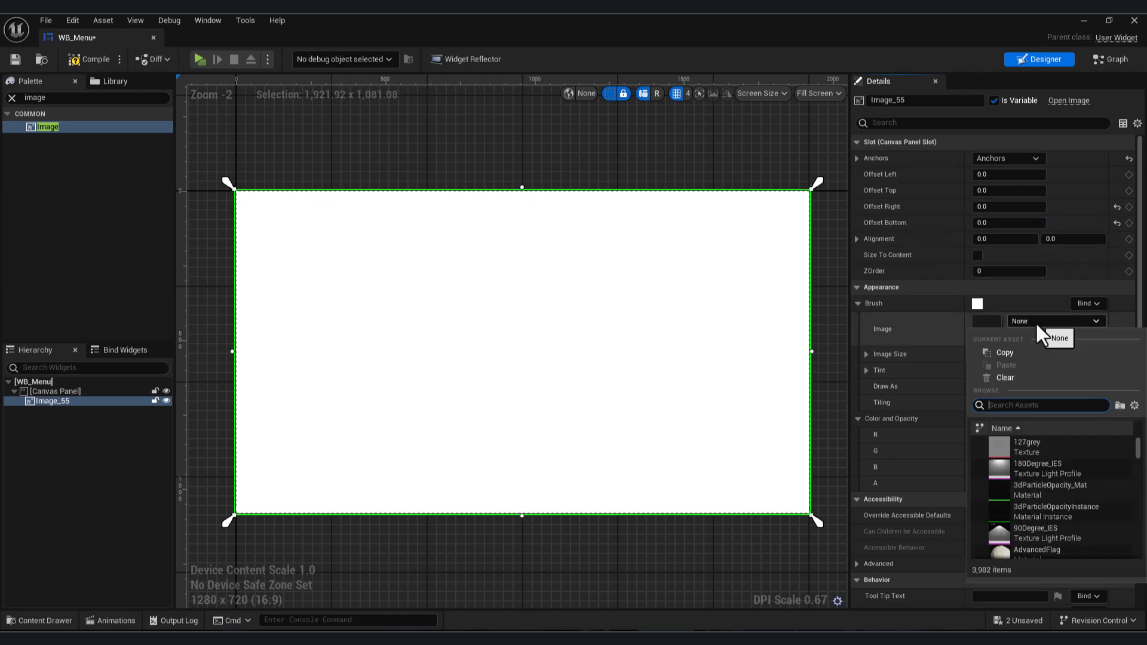
right_drag(699, 345, 699, 341)
key(ctrl+space)
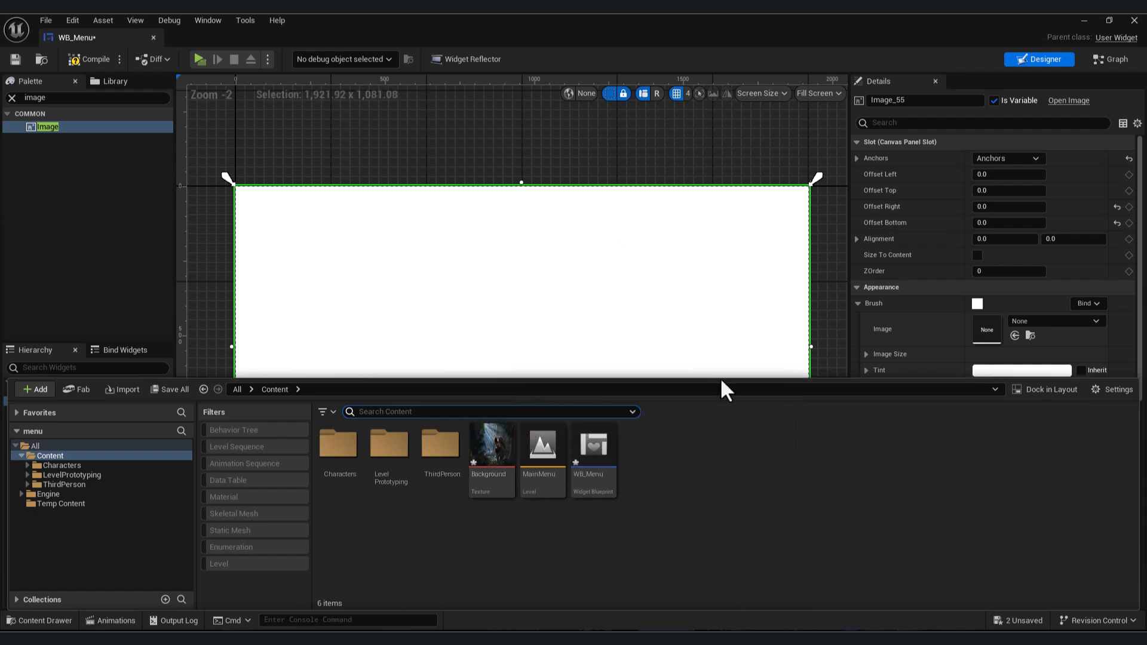
click(497, 455)
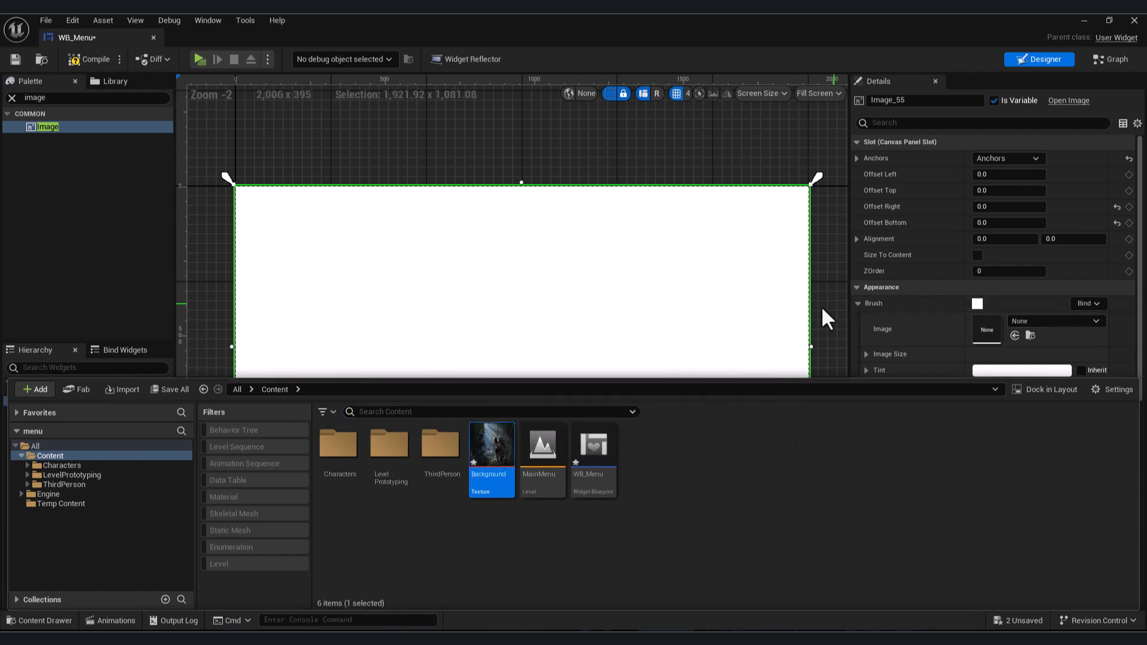
right_drag(821, 306, 802, 282)
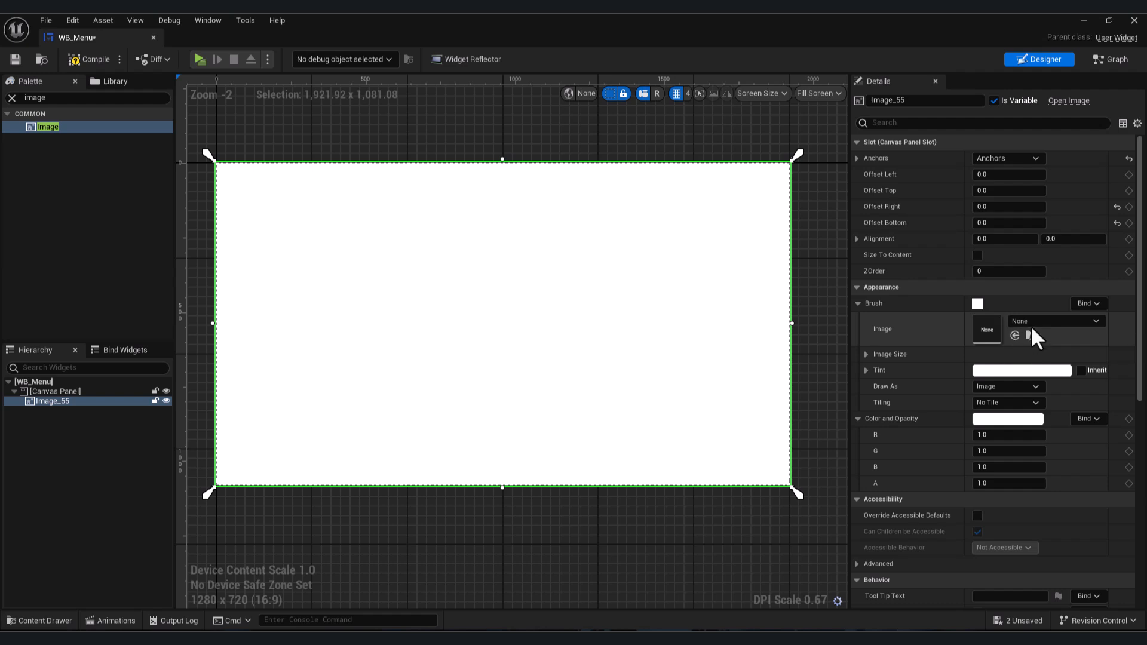
click(1033, 323)
text(back)
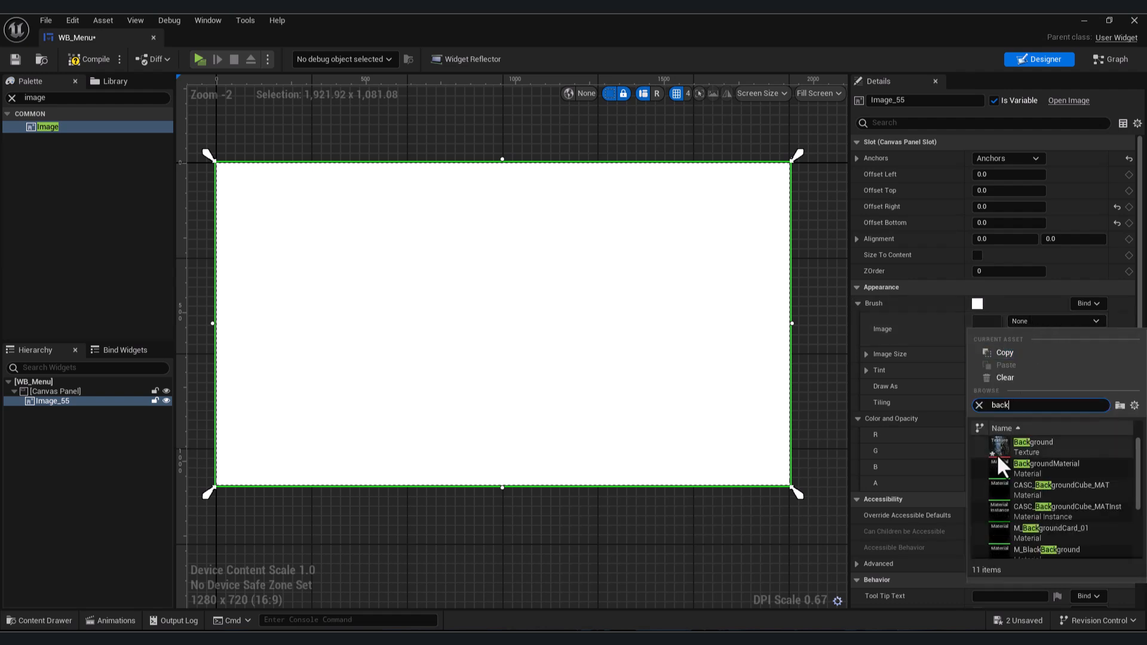
click(997, 449)
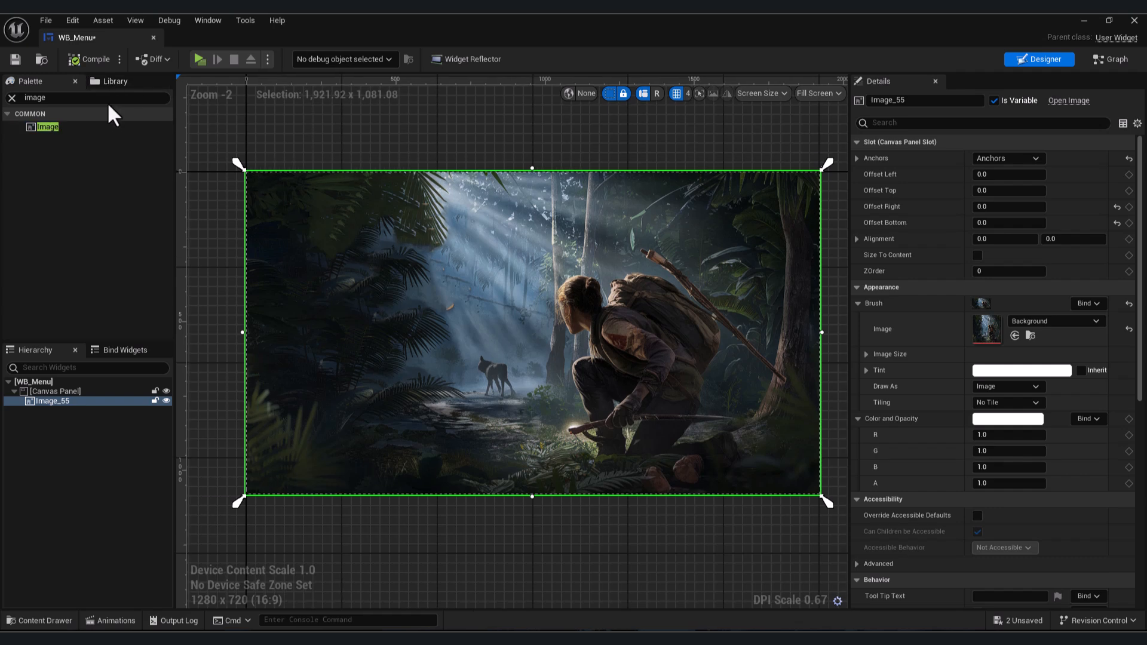
- Add a Button widget inside the Canvas Panel
click(97, 98)
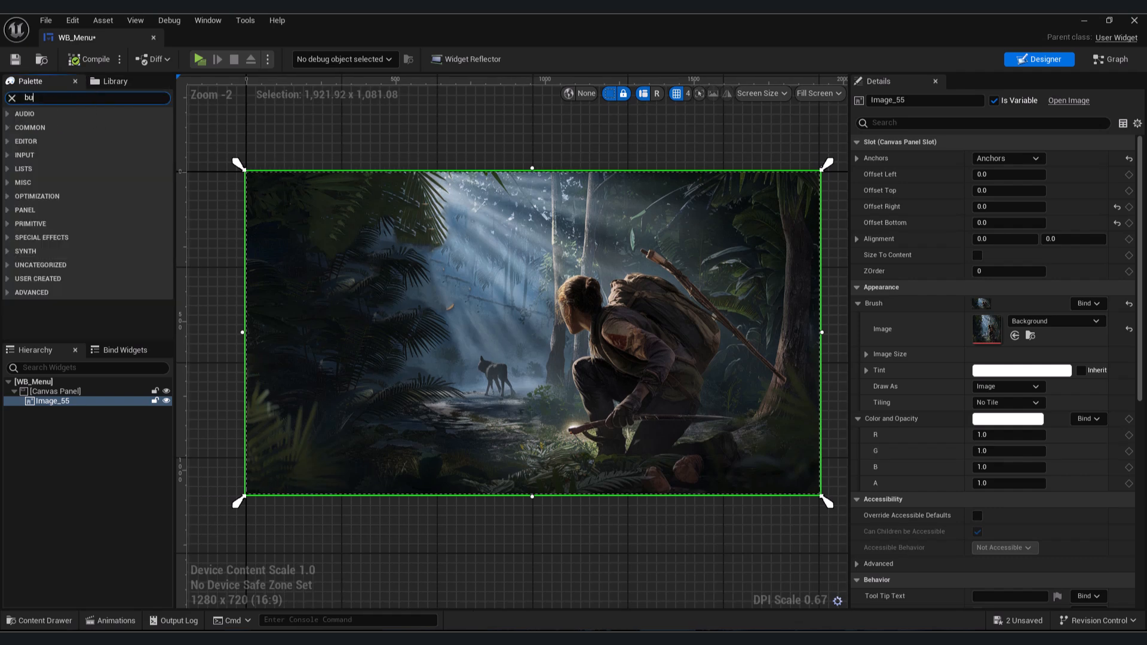
drag(66, 128, 45, 392)
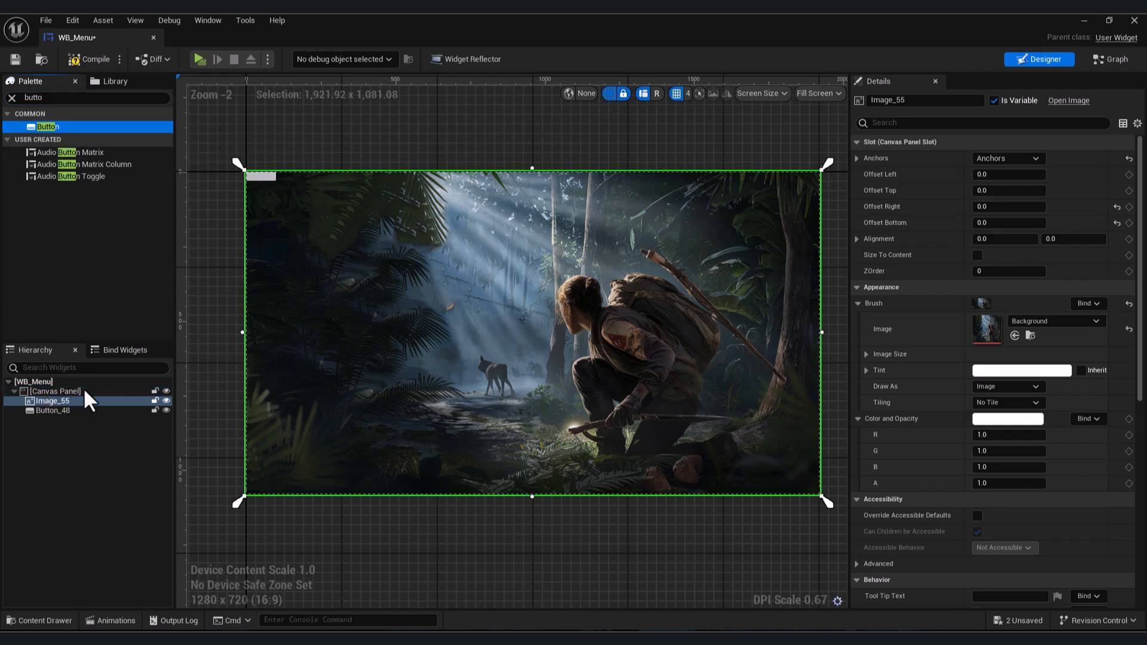
click(255, 178)
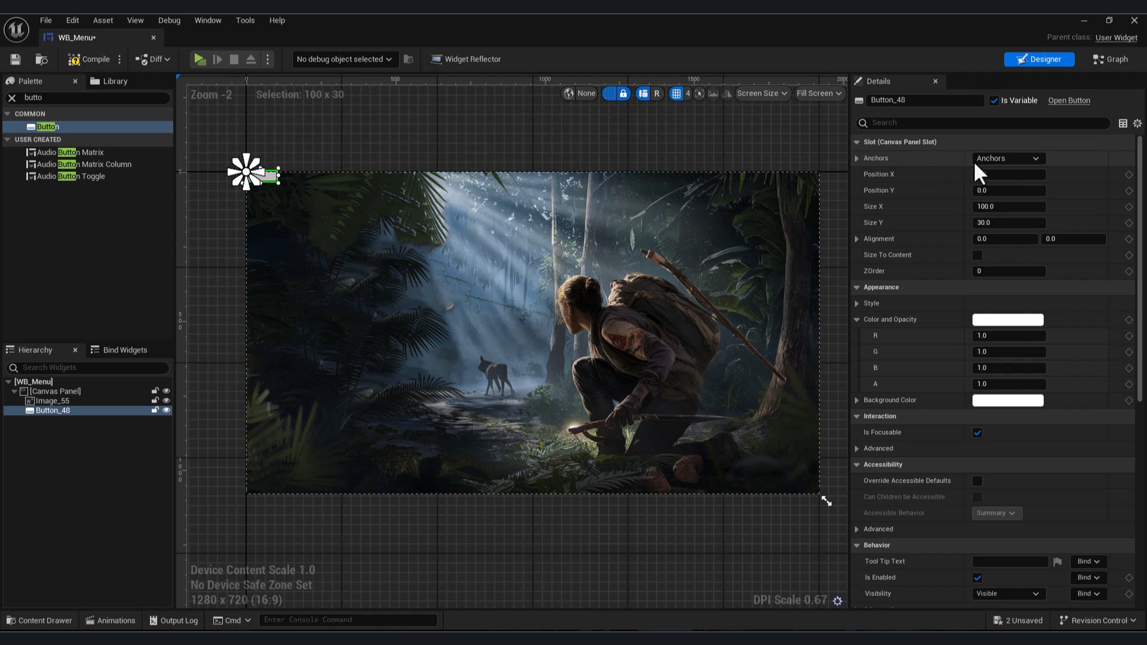
- Anchor the button to the screen centre and set its position X and Y to 0
click(1016, 159)
click(1038, 228)
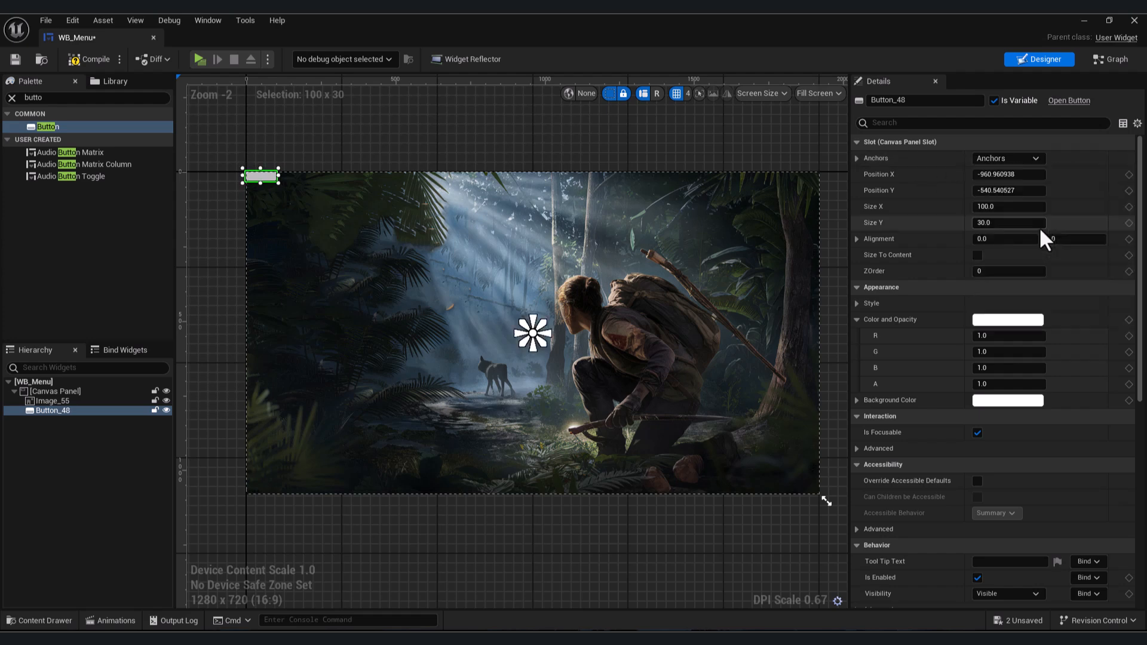
click(1023, 174)
text(0)
key(Tab)
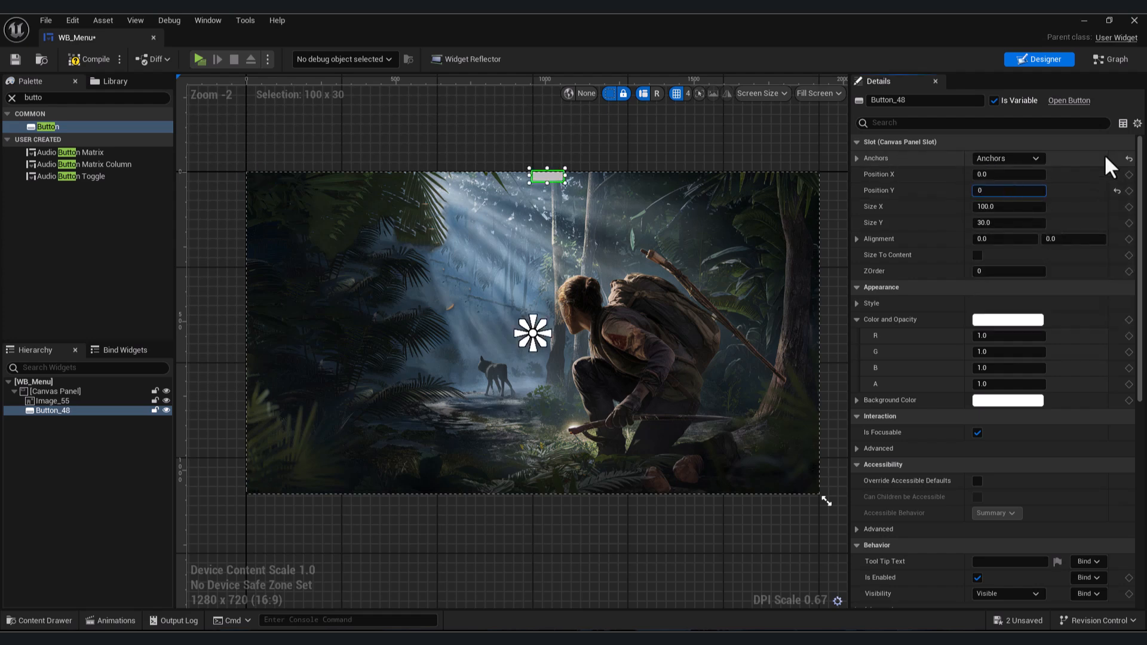
text(0)
key(Return)
- Set the button's alignment to 0.5 and 0.5
click(1004, 239)
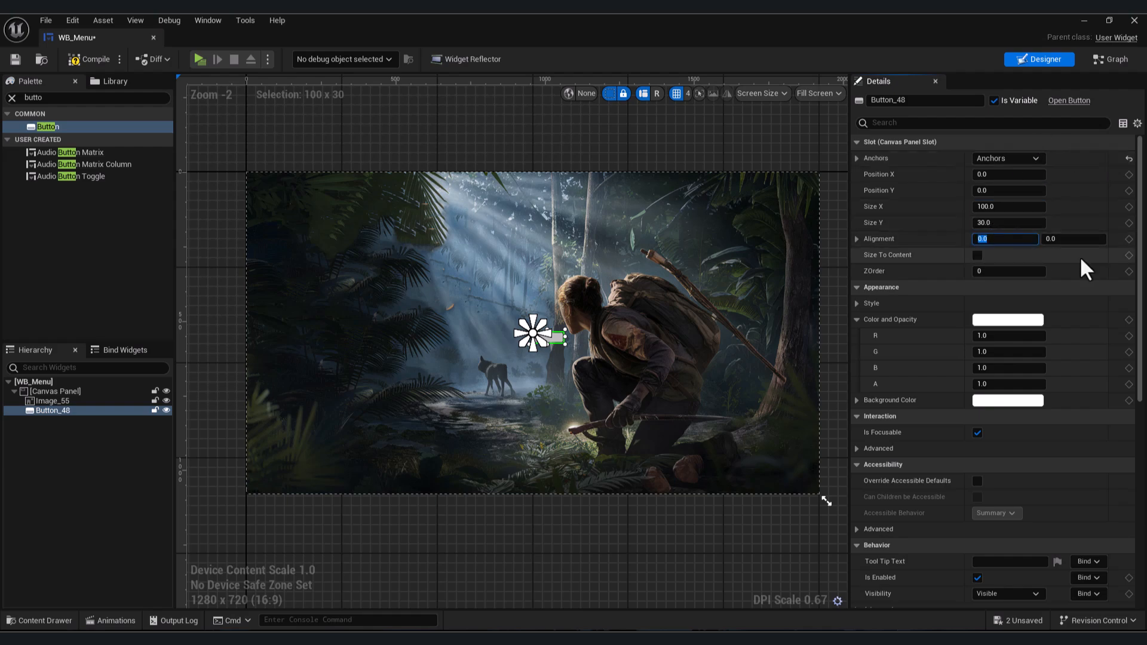
text(.5)
key(Tab)
text(.5)
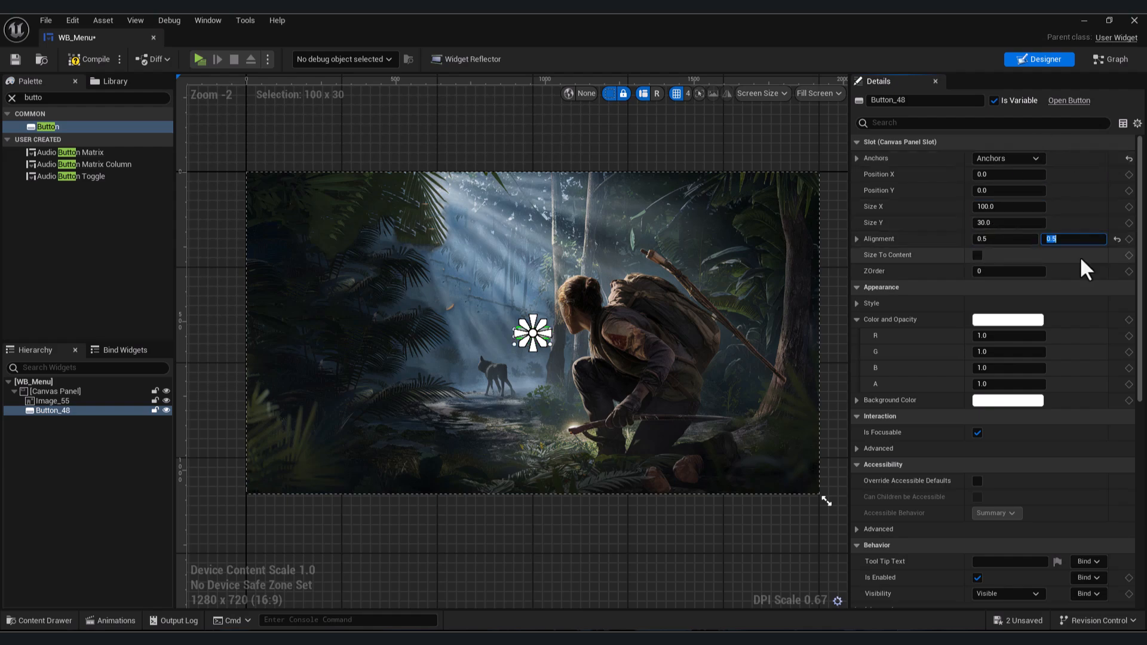
key(Return)
- Resize the button to about 350 by 75 and set its position X and Y back to 0
scroll(481, 361, up, 8)
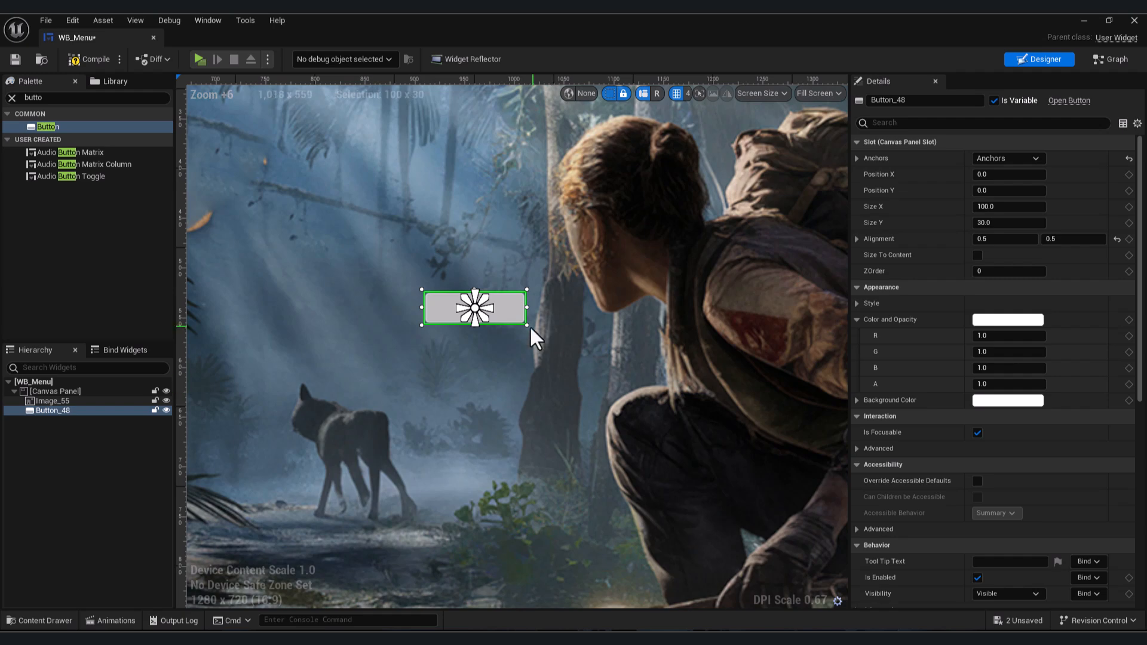
drag(528, 327, 795, 418)
scroll(687, 376, down, 1)
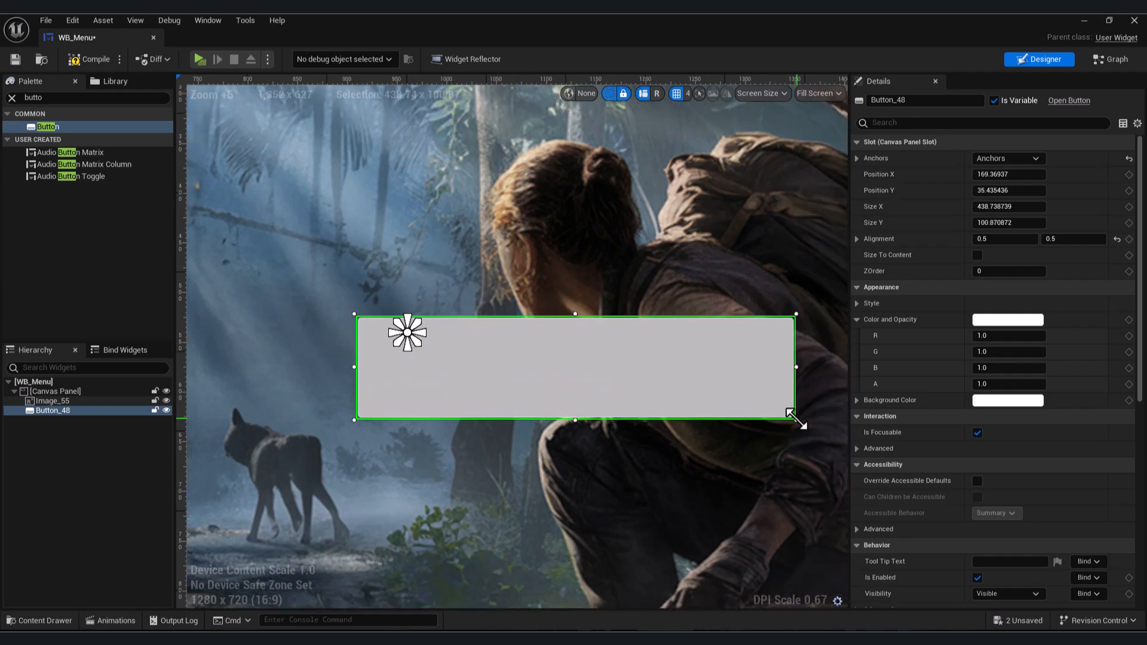
scroll(794, 418, down, 7)
drag(741, 337, 705, 329)
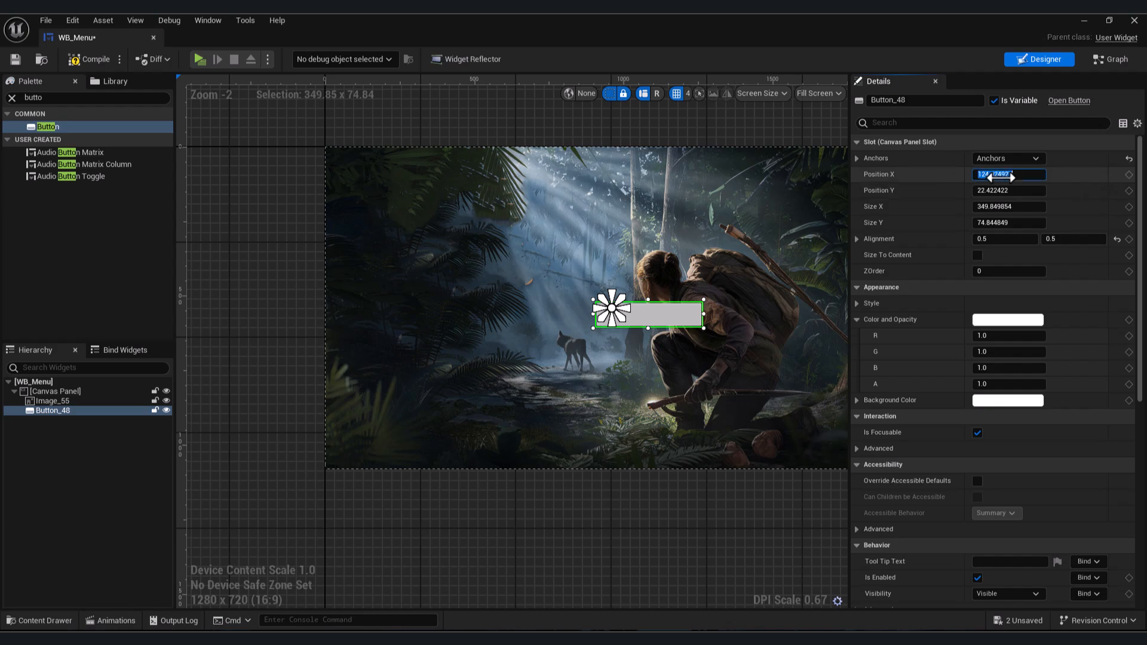
text(0)
key(Tab)
text(0)
key(Return)
scroll(413, 388, up, 3)
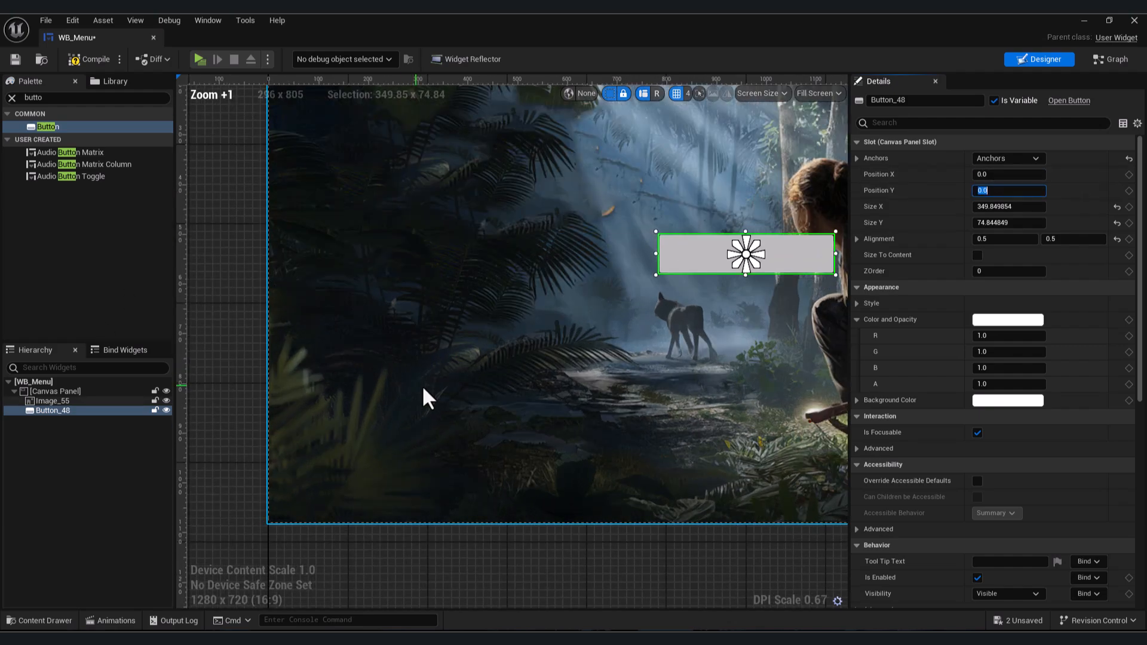
- Add a Text widget inside the button
scroll(428, 397, up, 1)
right_drag(428, 397, 263, 418)
click(54, 97)
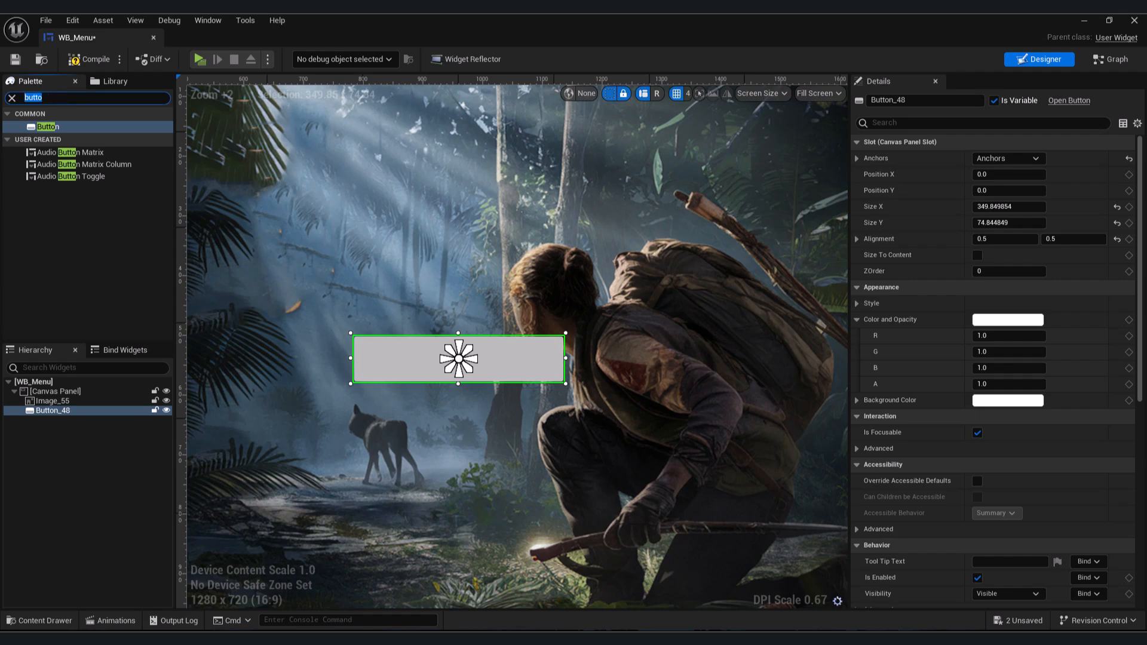
text(text)
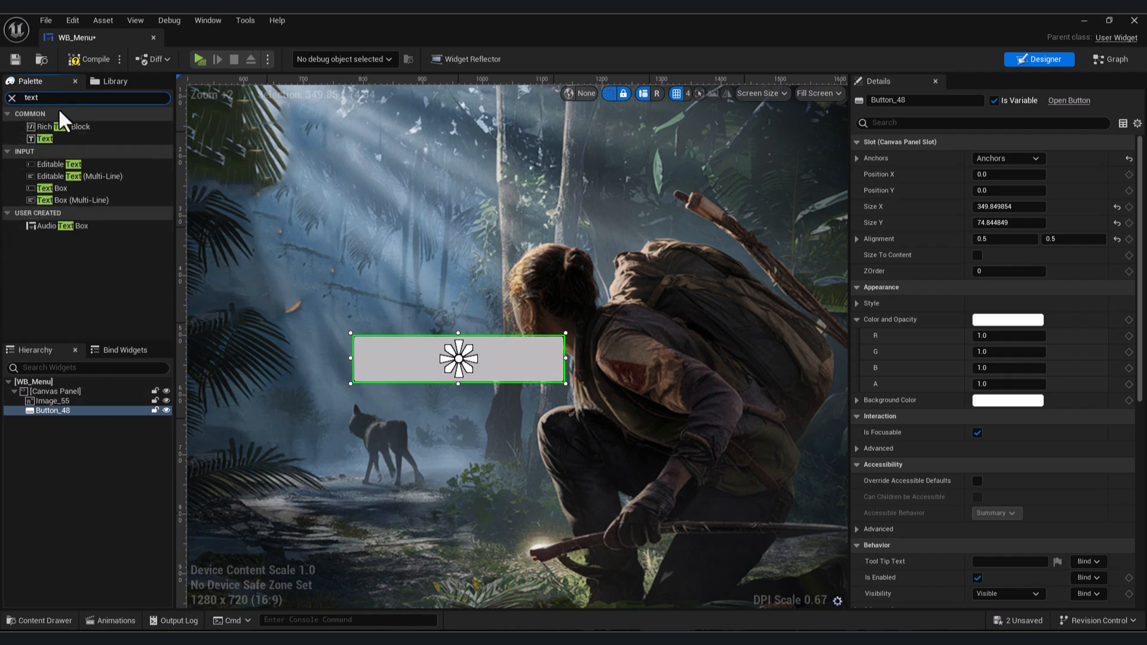
drag(38, 141, 56, 411)
click(55, 420)
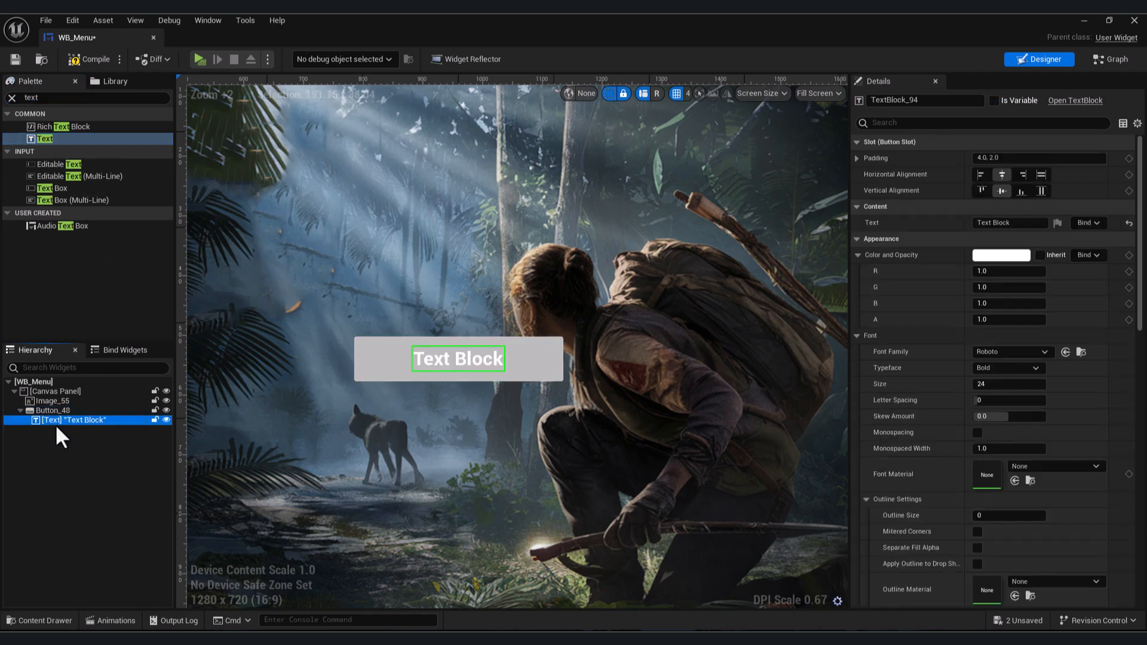
- Set the button's text block to read "Play"
click(49, 412)
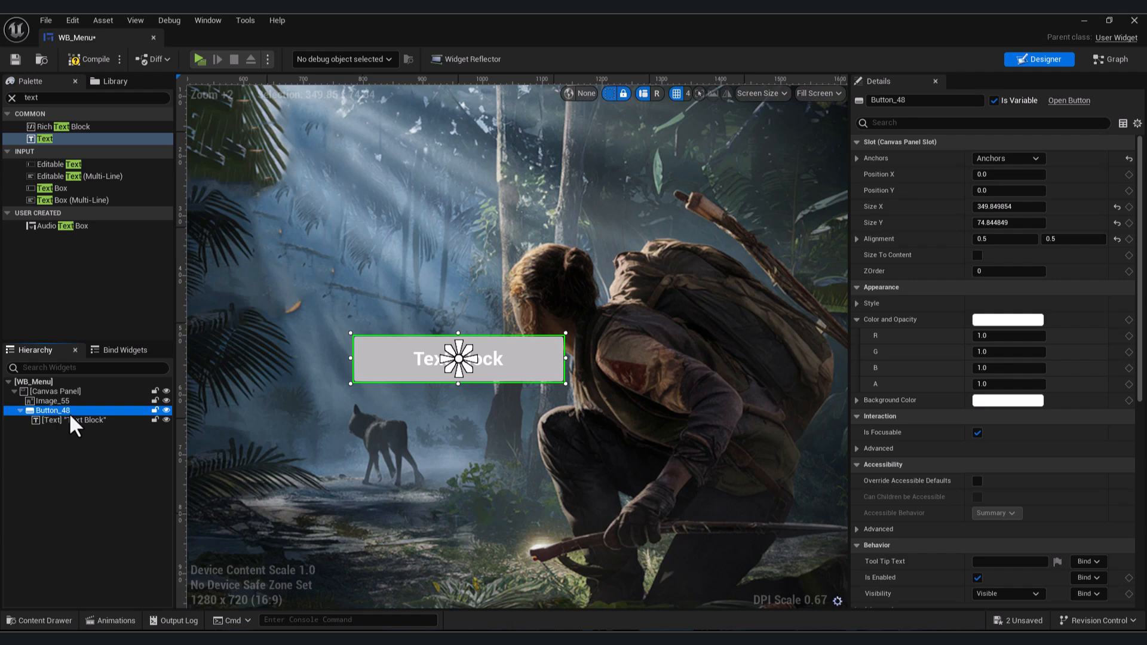
click(69, 420)
click(1009, 222)
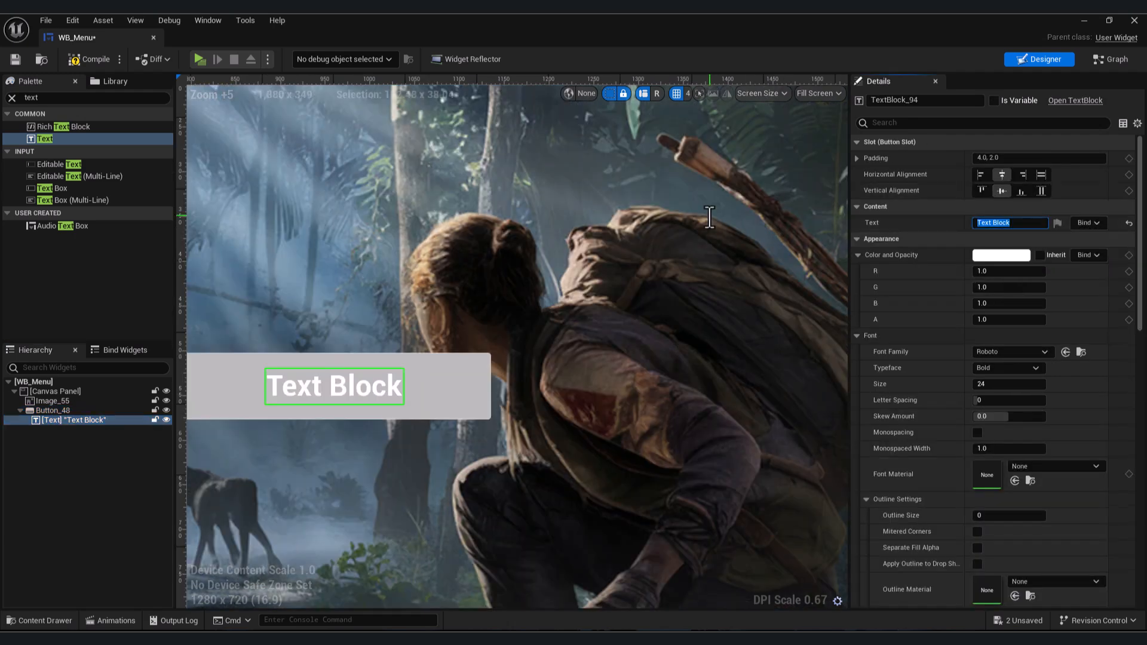
text(Play)
key(Return)
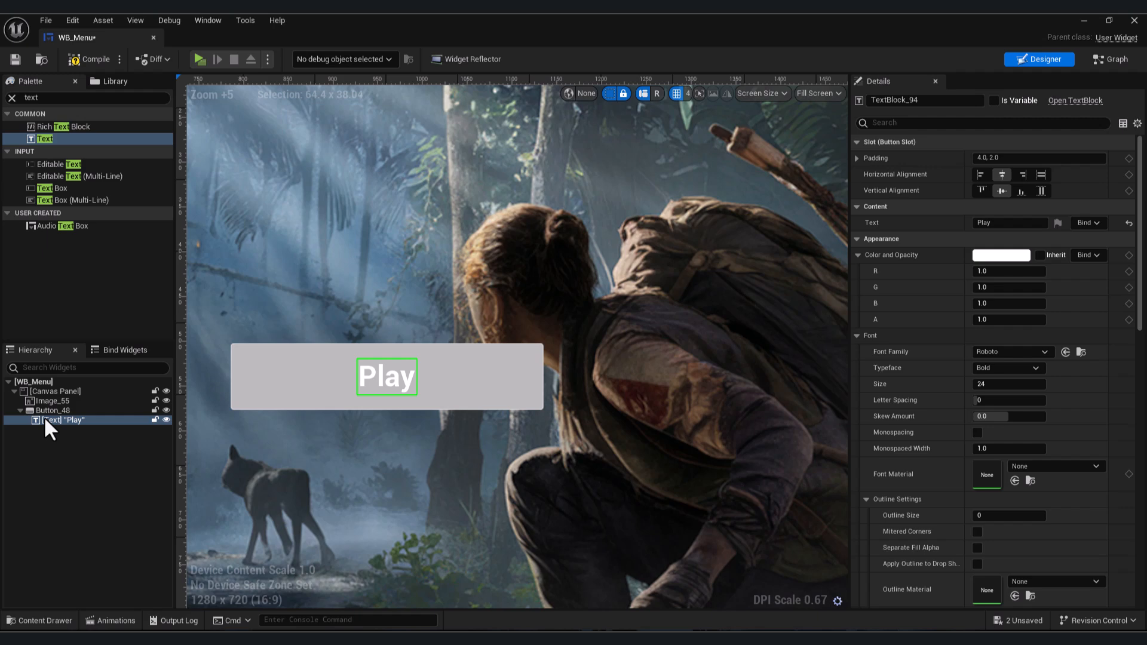
- Change the Play text colour to blue (R 0.0, G 0.43119, B 1.0)
click(57, 418)
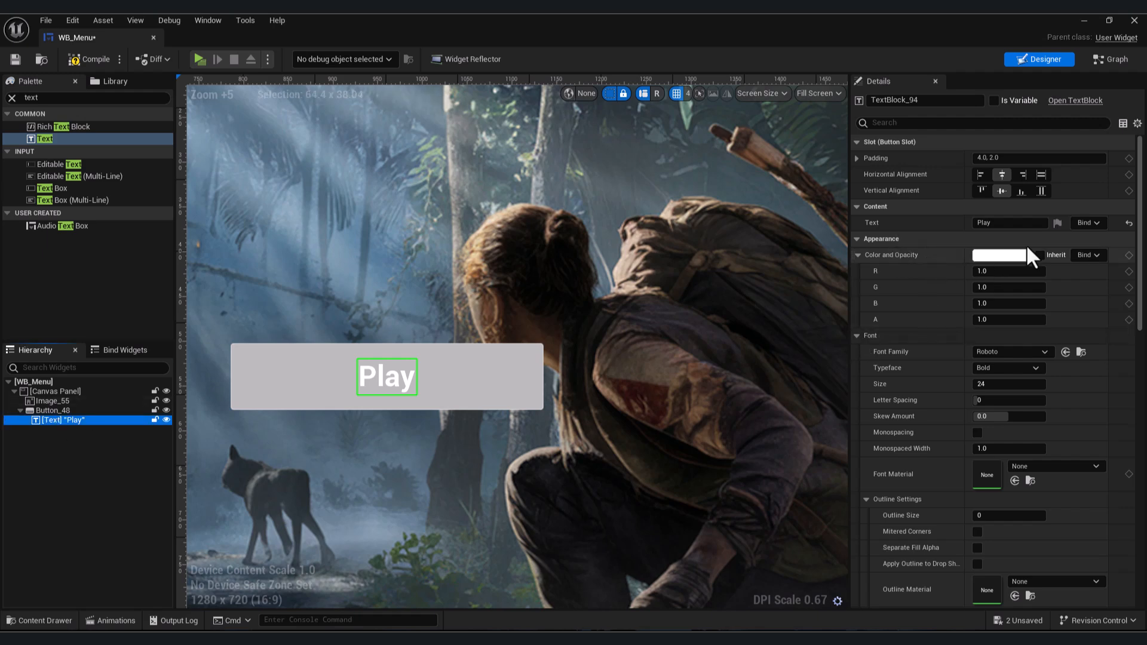
click(1002, 252)
drag(795, 331, 758, 319)
click(912, 548)
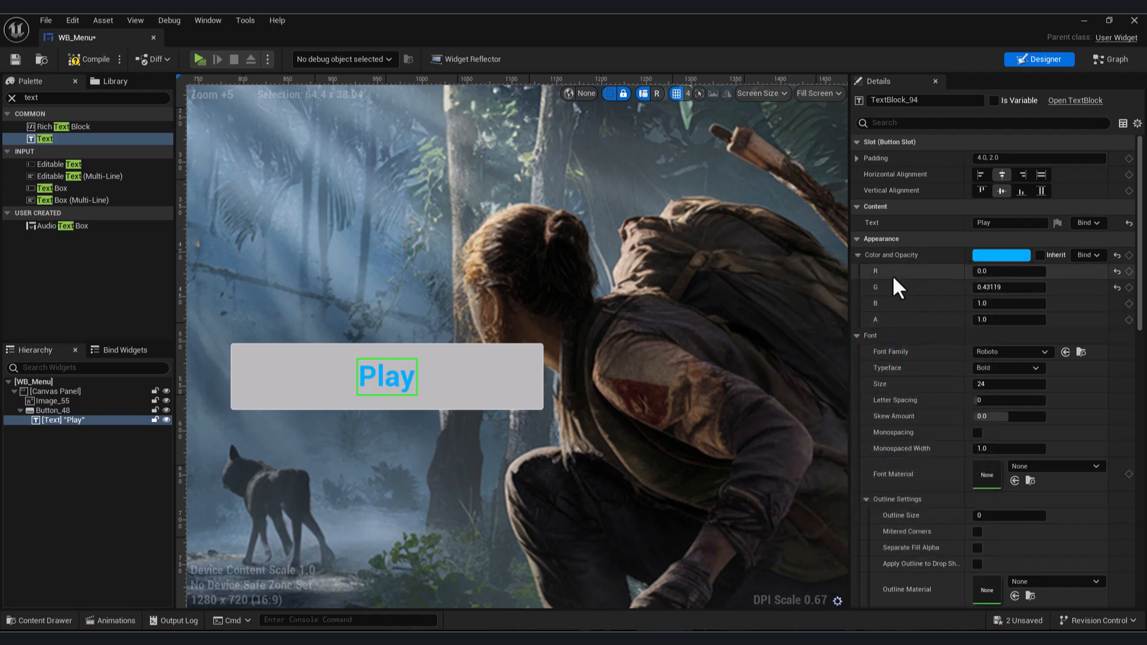
- Set the Play text's font size to 40
click(1002, 350)
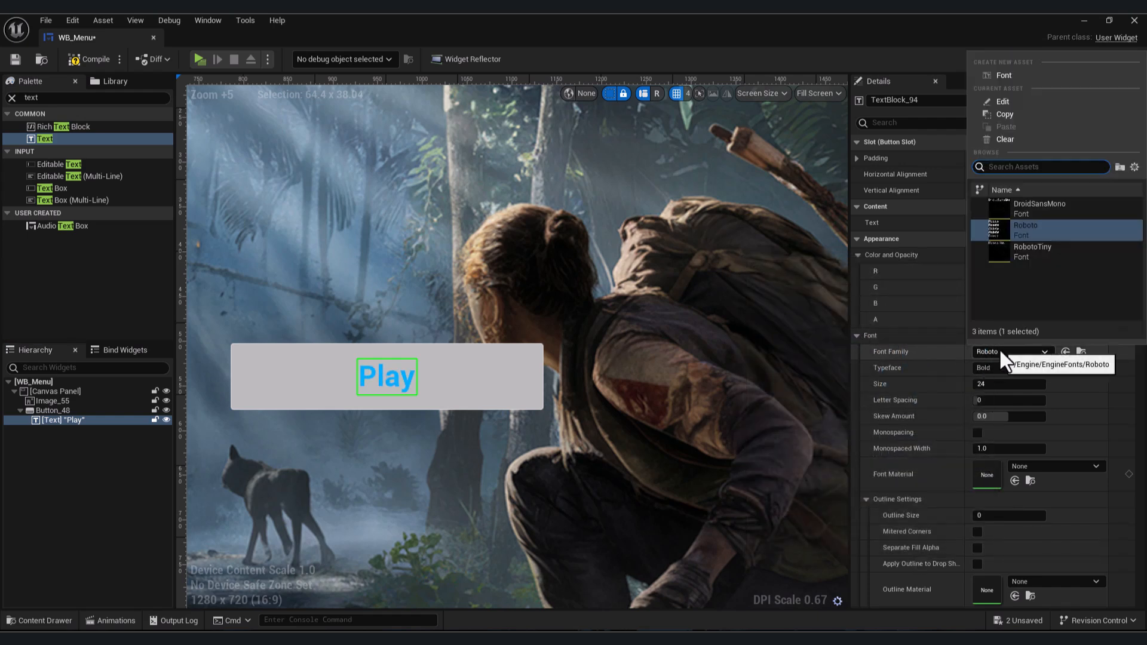
click(999, 350)
drag(978, 383, 1004, 382)
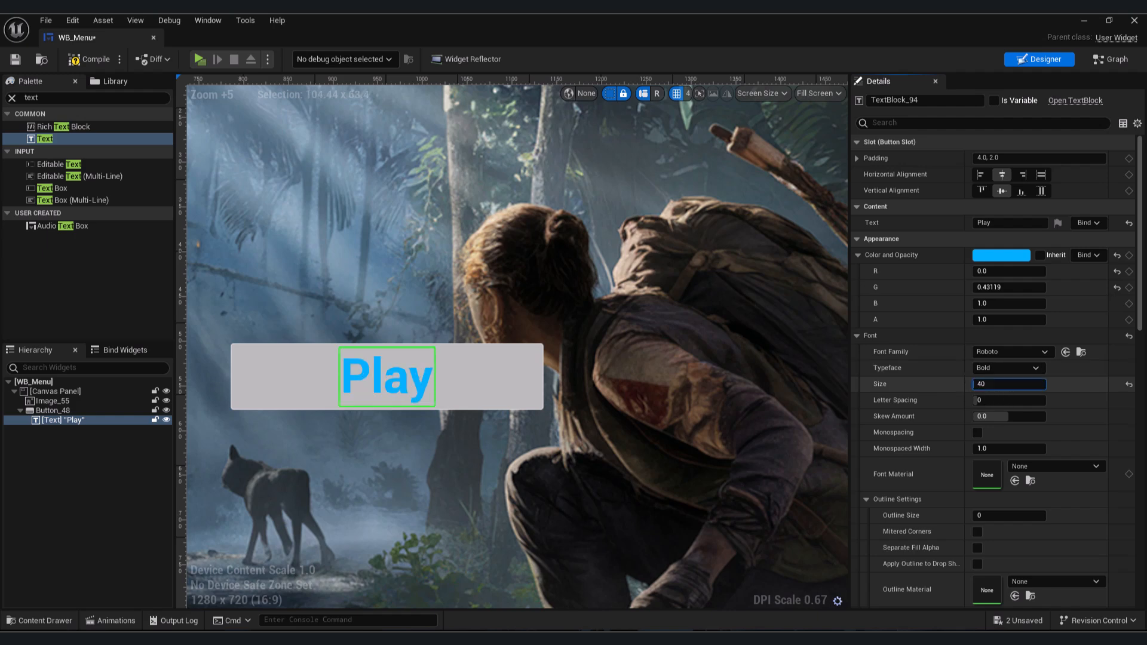
- Set the Play text's outline size to 1
scroll(959, 405, down, 3)
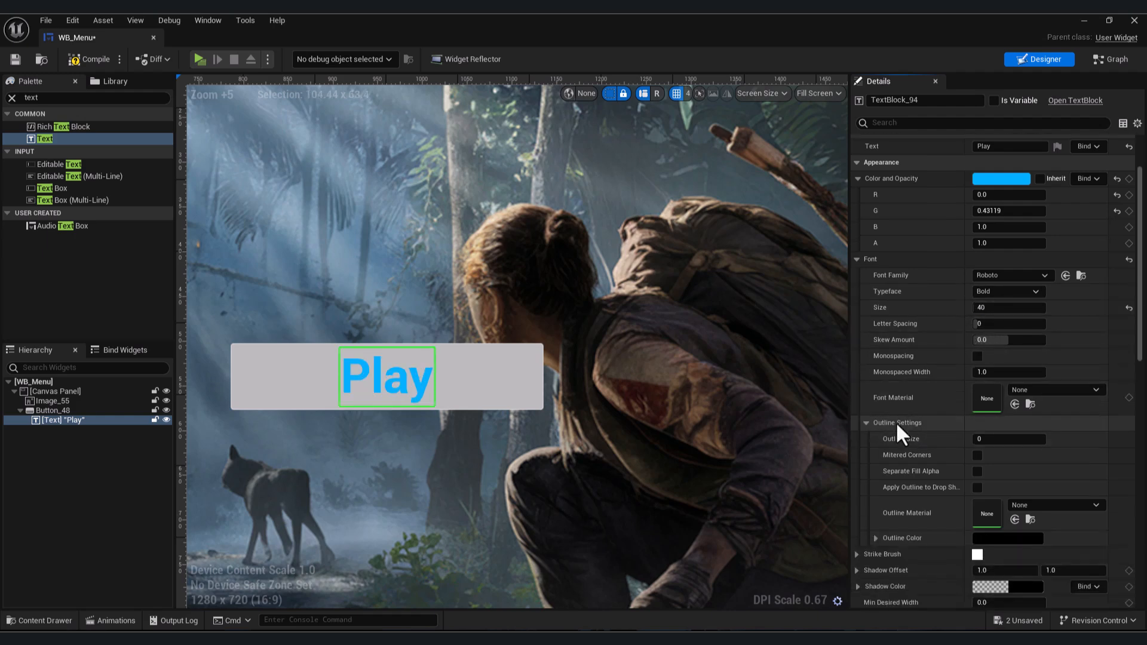
click(980, 439)
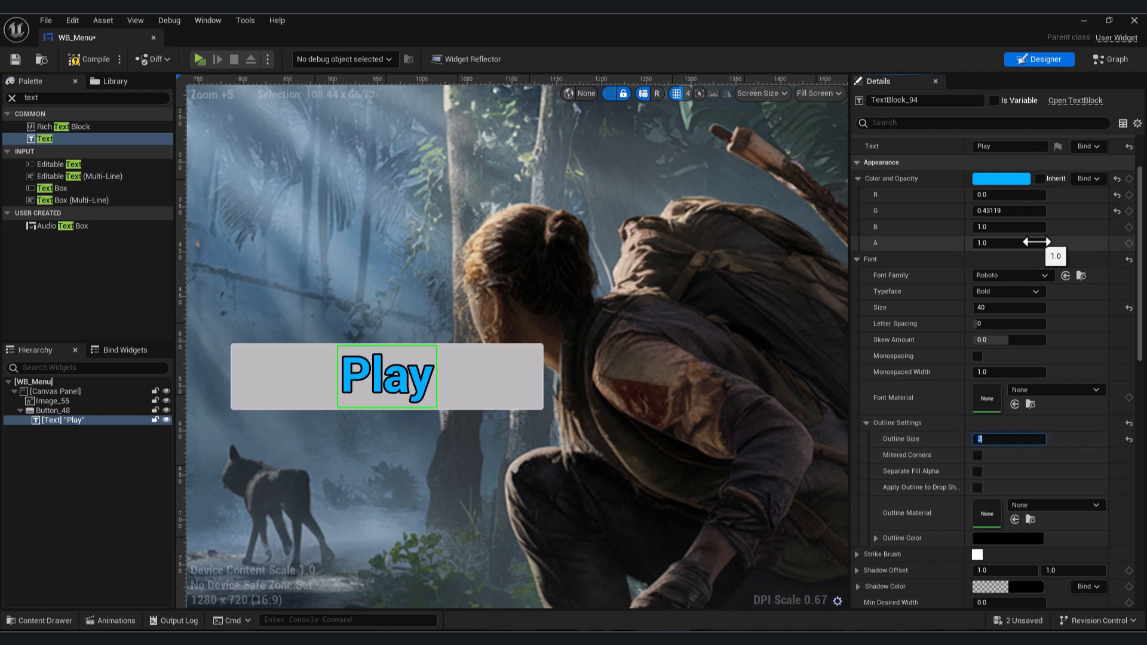
text(1)
key(Return)
- Rename the button as PlayBTN
scroll(564, 346, down, 5)
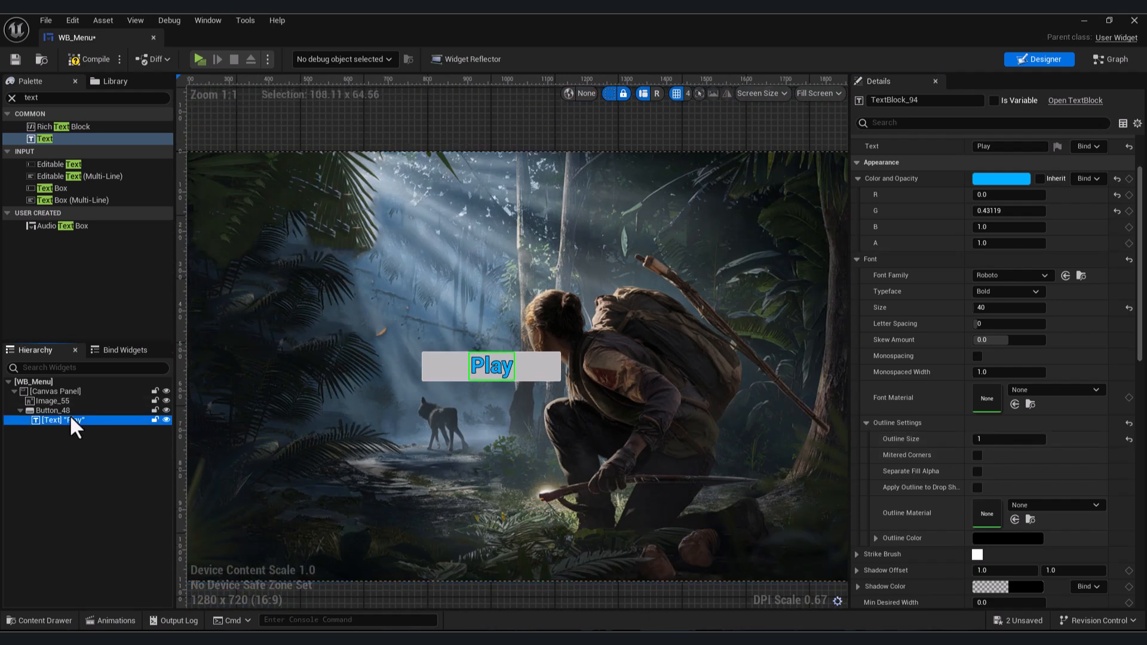
click(70, 411)
click(70, 411)
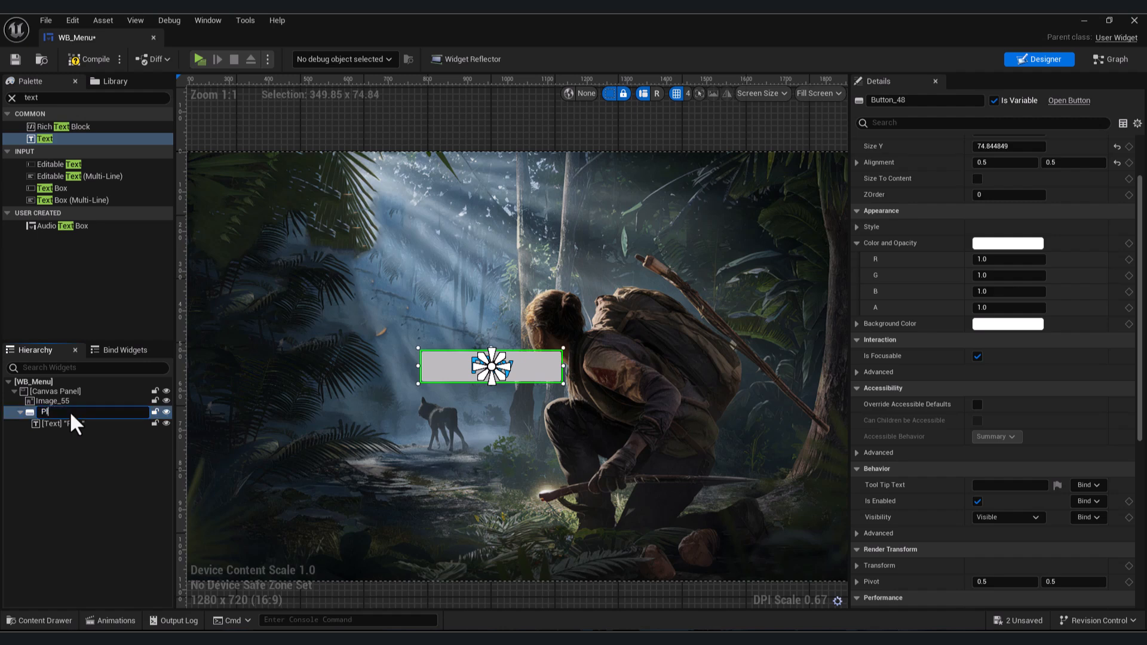
text(PlayBY)
key(BackSpace)
text(TN)
key(Return)
- Rename the button's text block as PlayTex
double_click(51, 420)
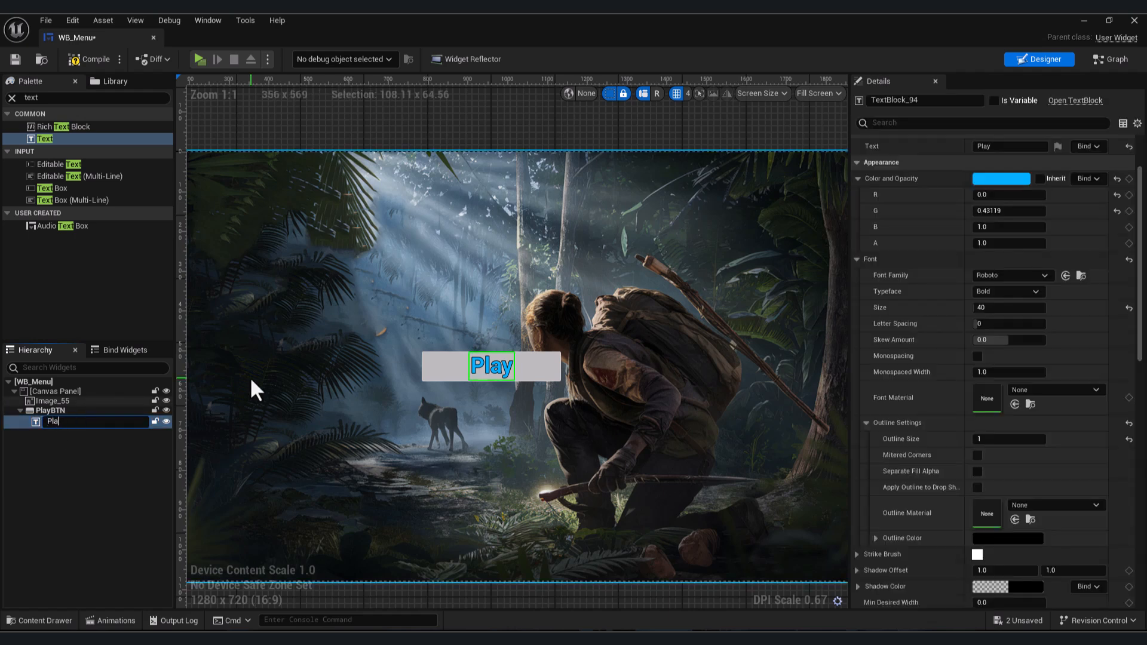
text(PlayTex)
scroll(480, 386, up, 2)
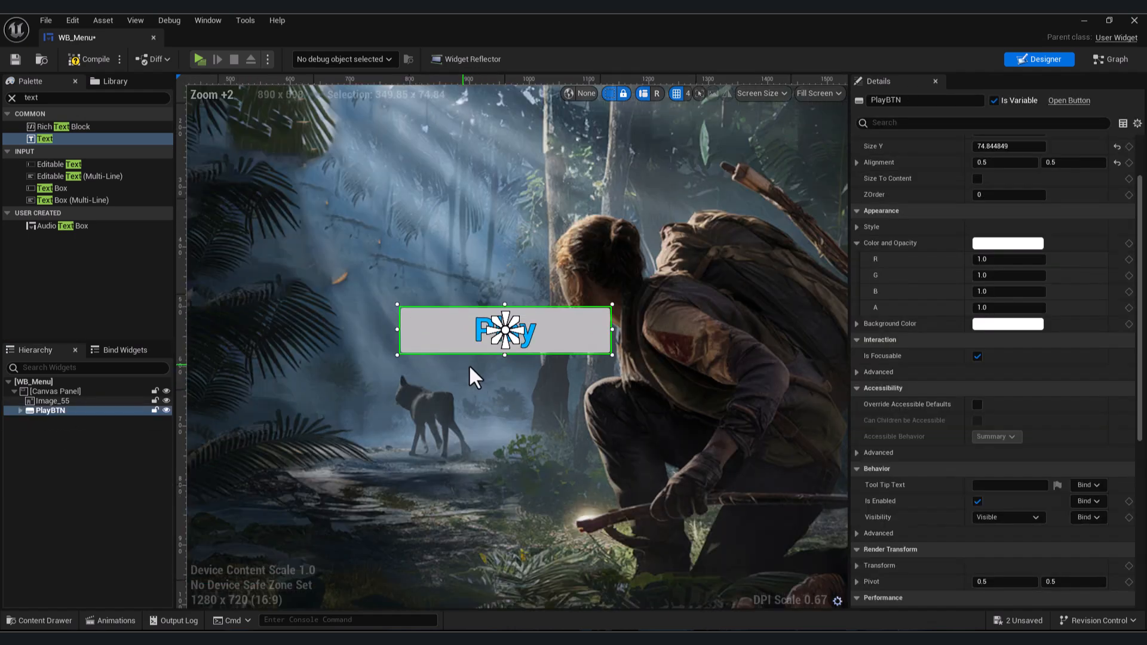
right_drag(517, 408, 521, 410)
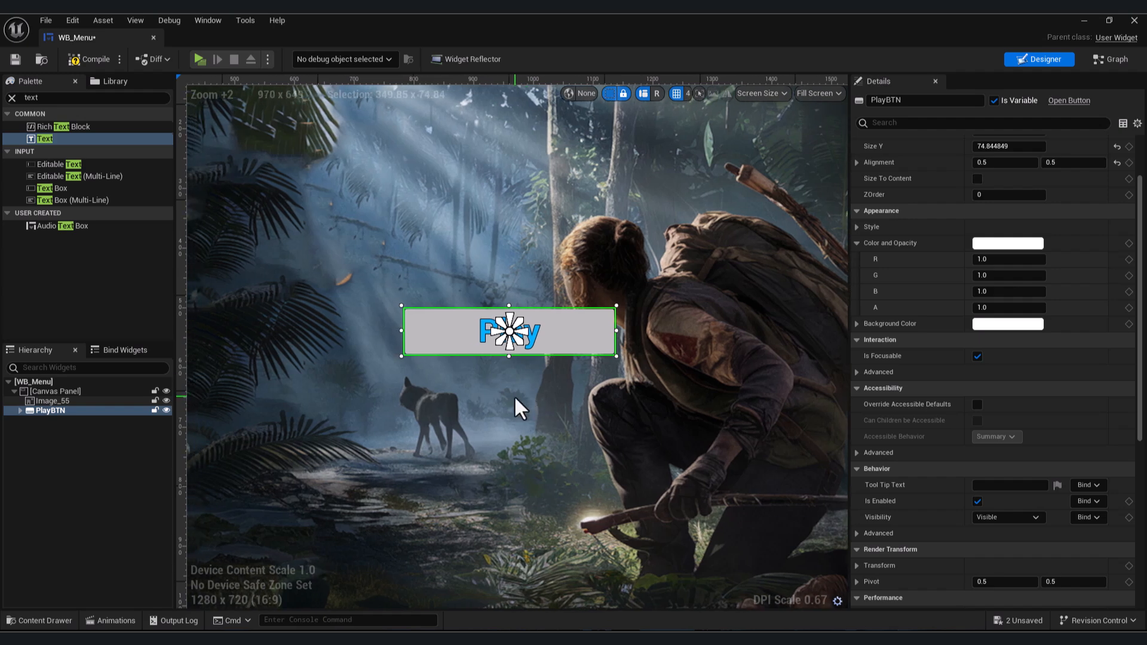
key(ctrl+d)
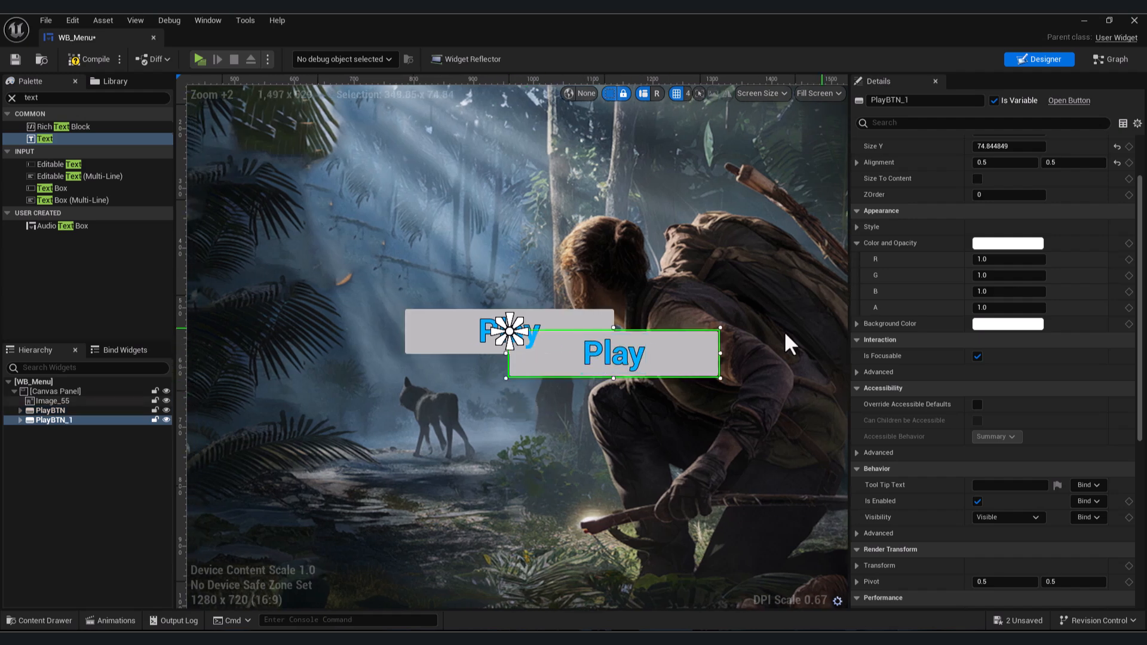
drag(670, 344, 583, 409)
scroll(970, 269, up, 3)
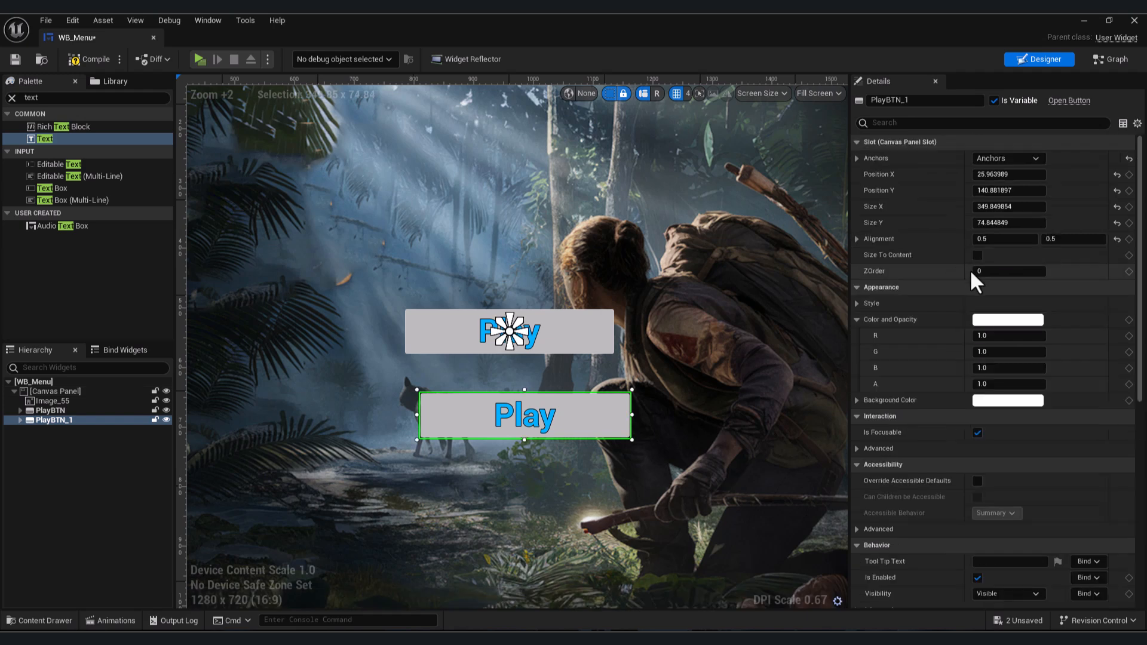
click(1015, 174)
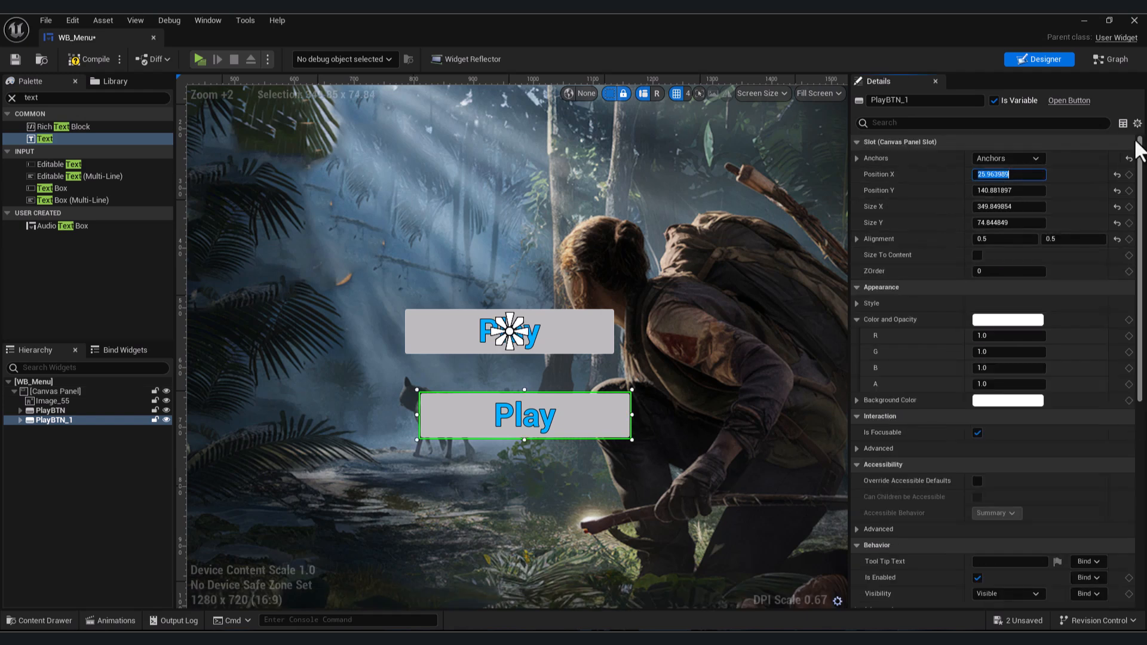
key(Return)
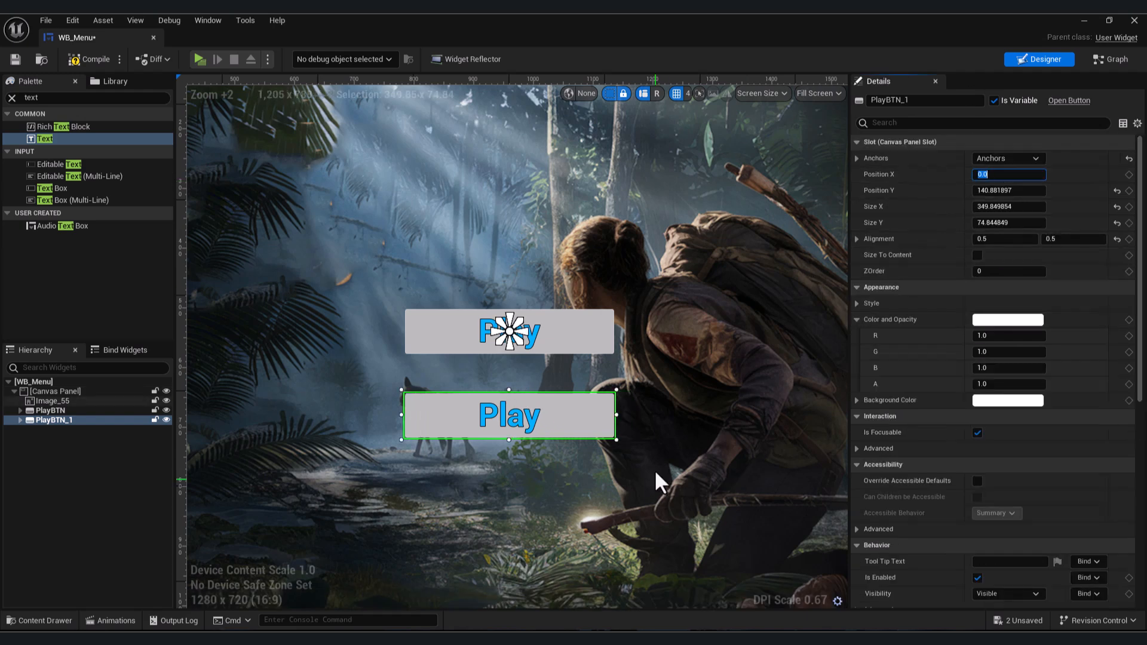
mouse_move(973, 190)
mouse_down()
mouse_move(1027, 190)
mouse_move(992, 190)
mouse_up()
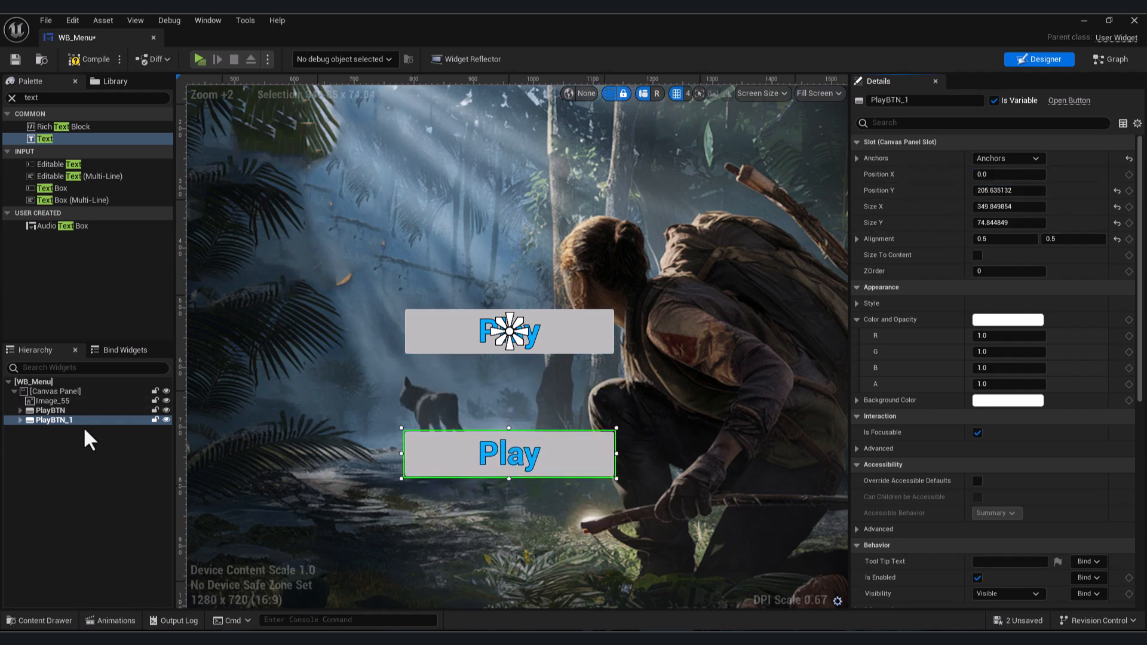
key(Delete)
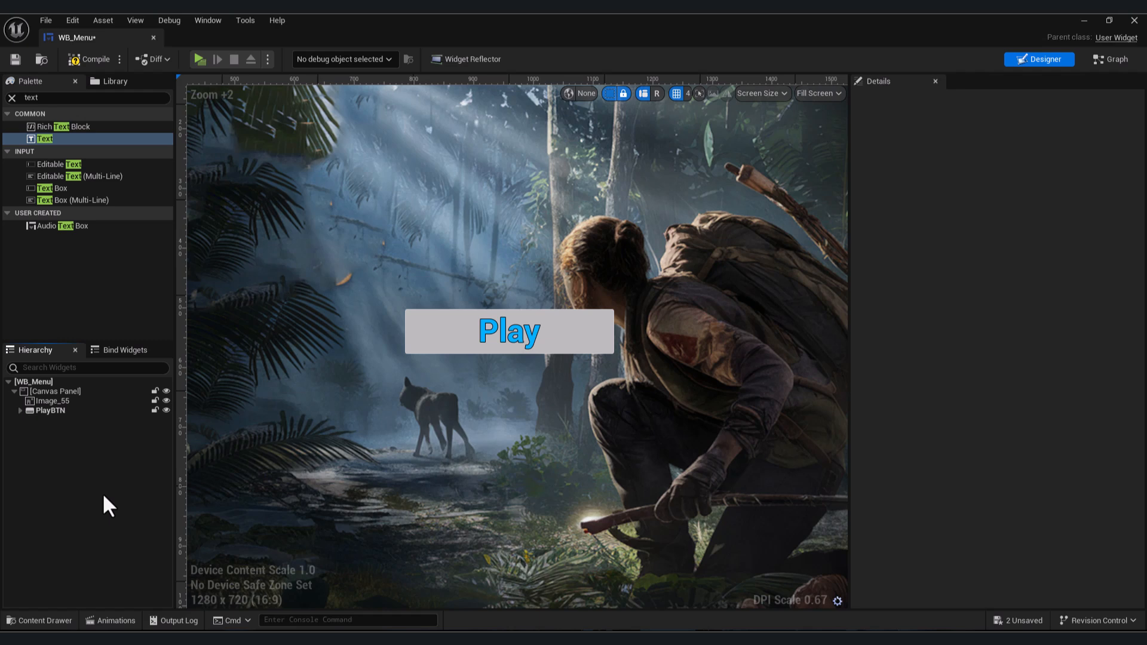
- Wrap the PlayBTN button in a Vertical Box
double_click(63, 97)
text(ver)
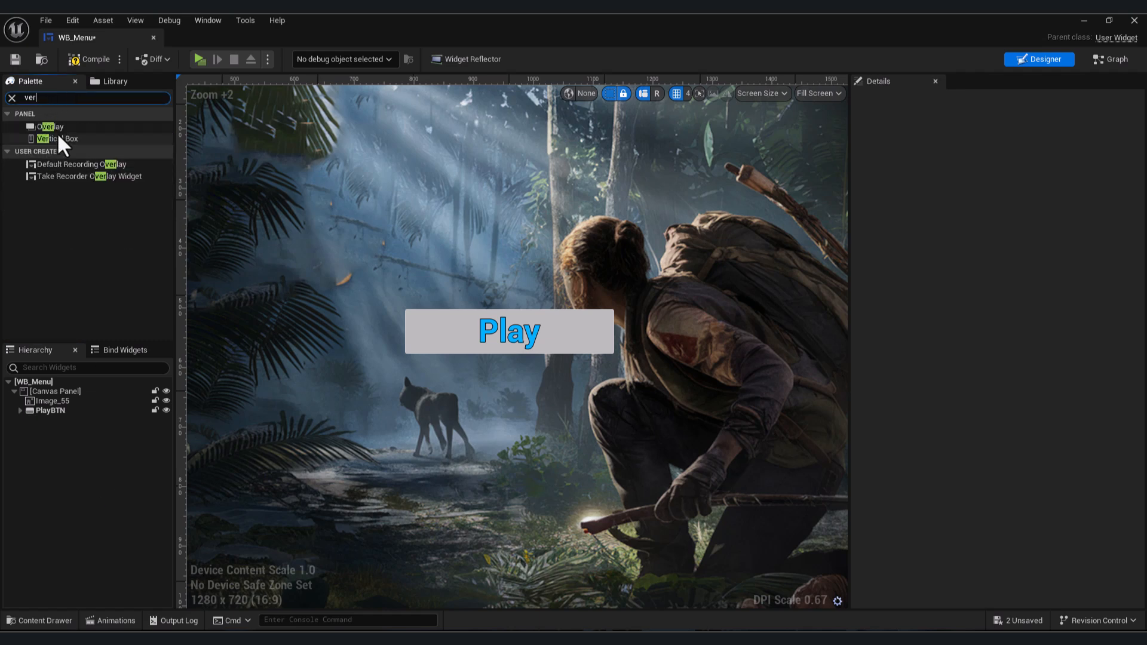
drag(58, 138, 62, 421)
click(48, 409)
scroll(472, 310, down, 5)
scroll(350, 258, up, 4)
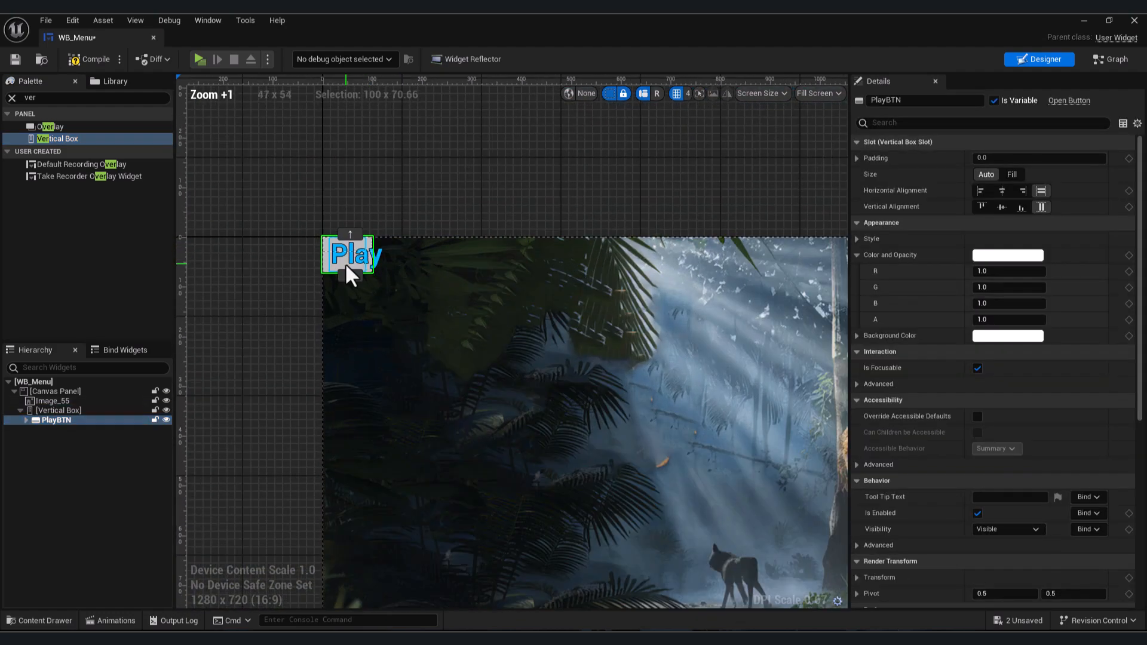
- Resize the vertical box to about 273 by 426
click(53, 411)
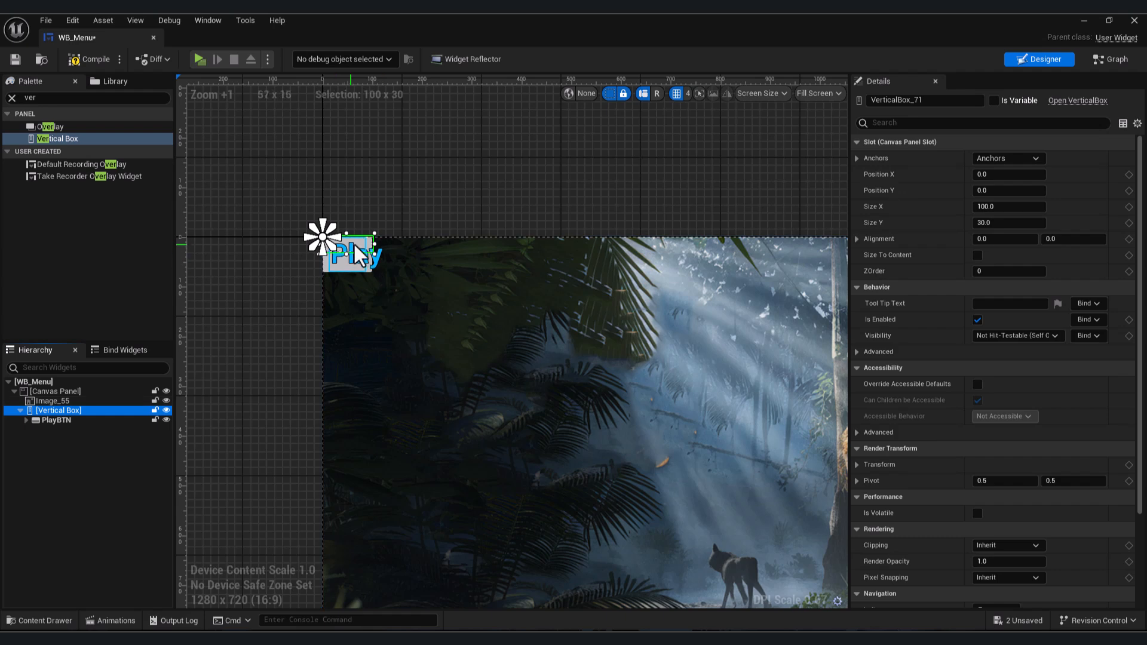
drag(374, 253, 461, 453)
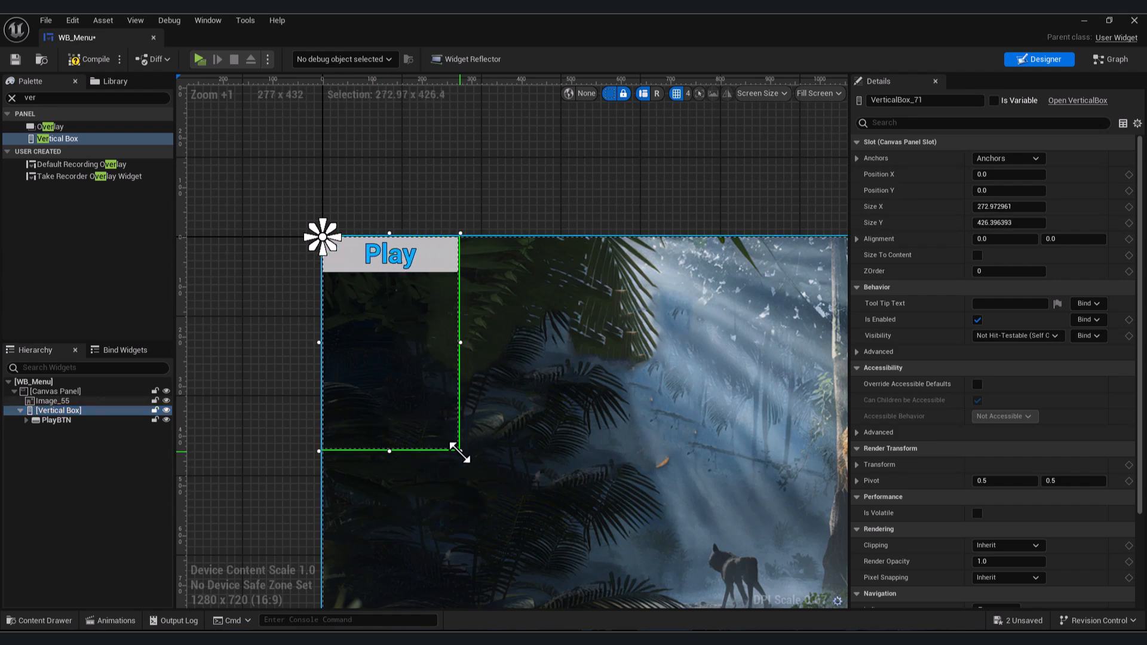
- Anchor the vertical box to the screen centre and reset its position X and Y to 0
right_drag(586, 435, 545, 436)
click(1007, 159)
click(1037, 229)
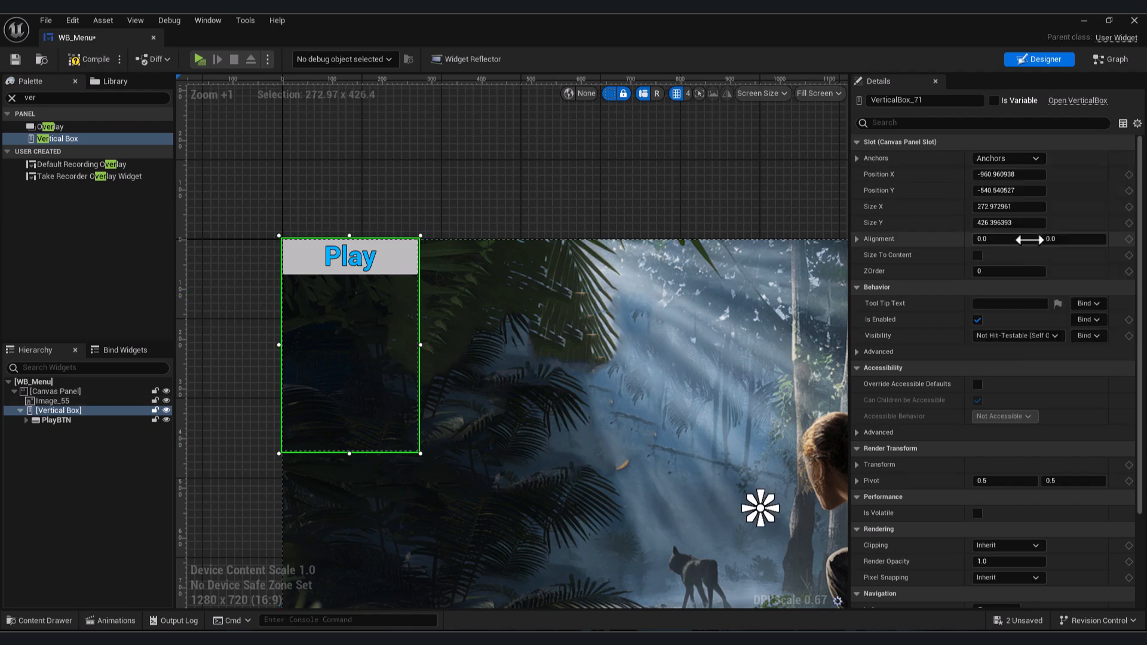
right_drag(639, 383, 599, 325)
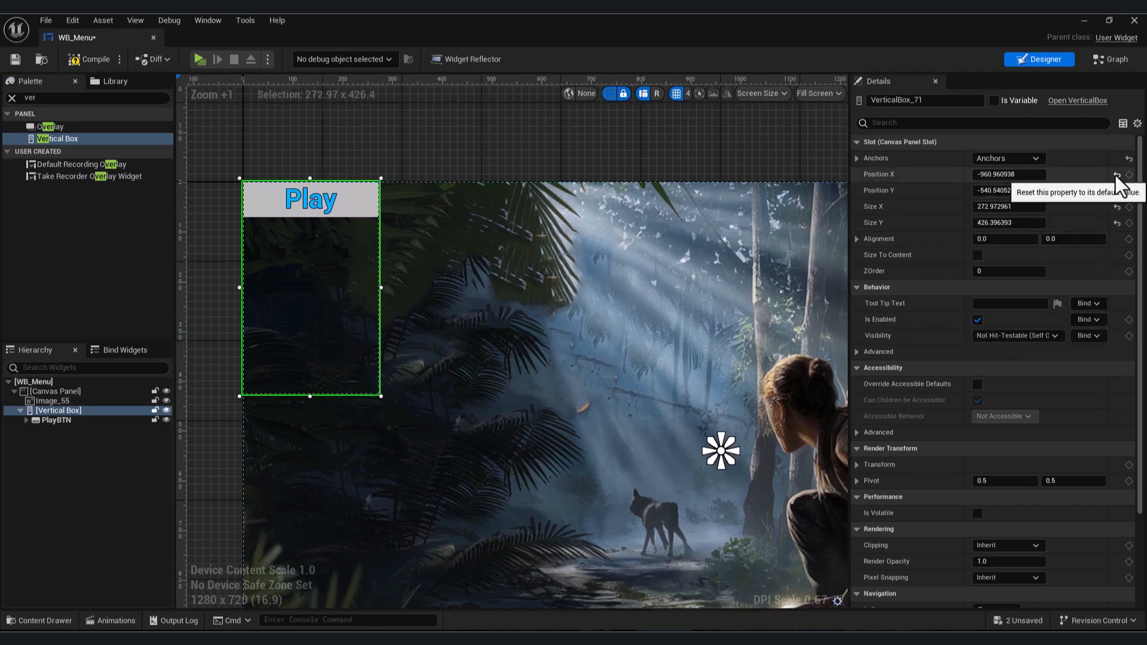
click(1116, 175)
click(1117, 191)
- Set the vertical box's alignment to 0.5 and 0.5
right_drag(613, 364, 542, 306)
click(986, 239)
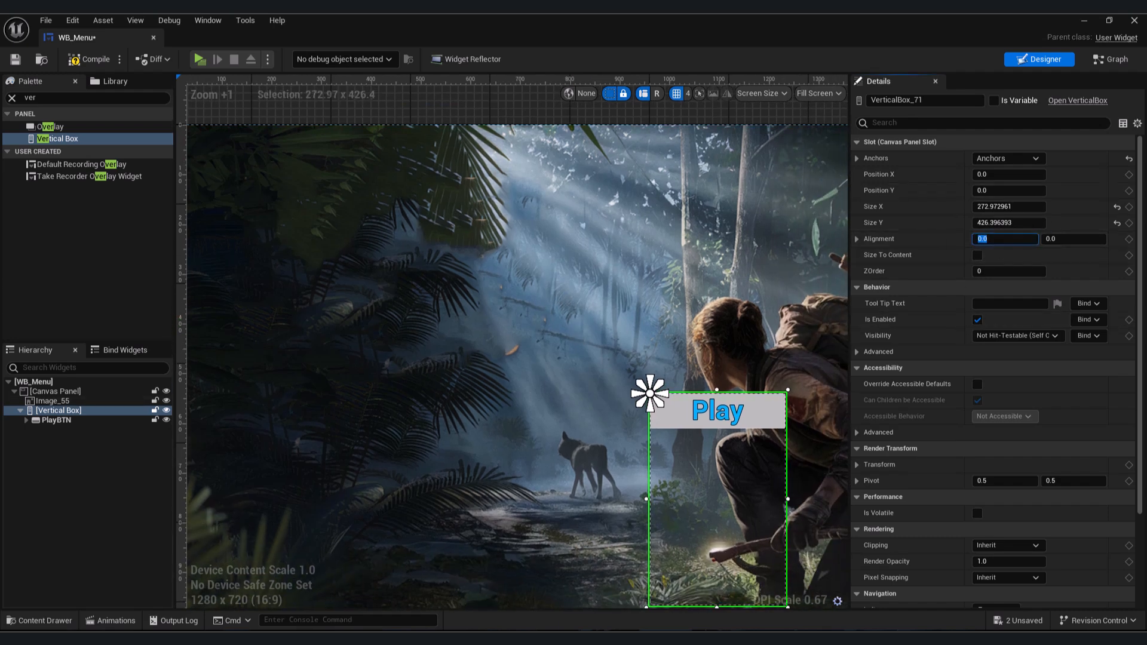
text(.5)
key(Tab)
text(.5)
key(Return)
- Duplicate the Play button once inside the vertical box
right_drag(608, 353, 559, 353)
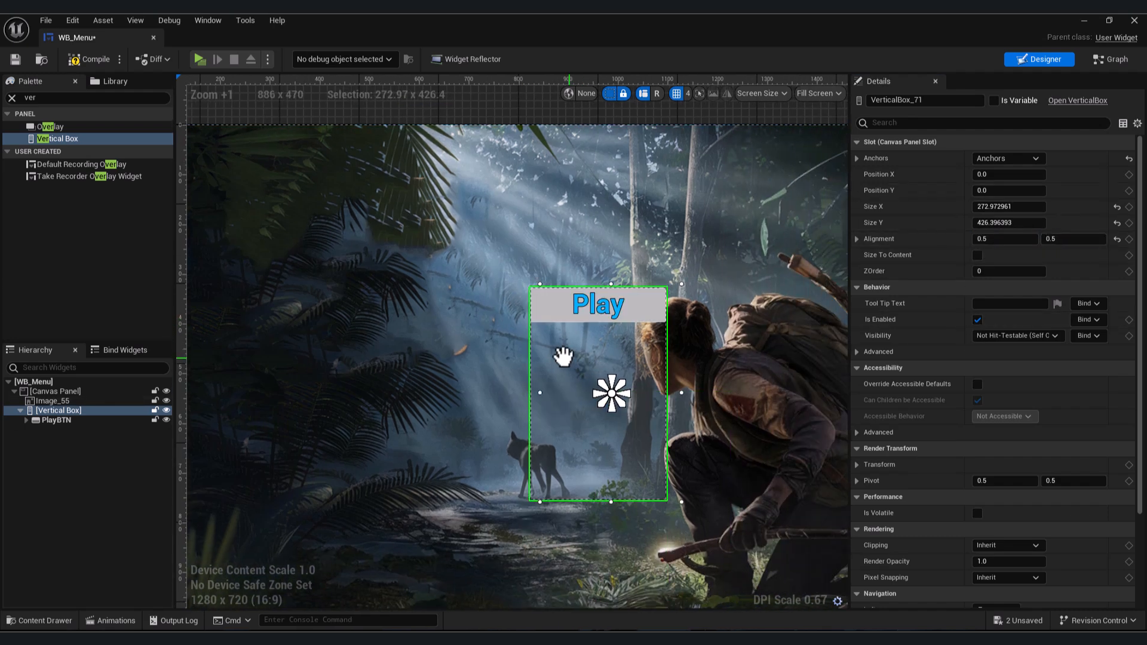
scroll(531, 372, up, 1)
click(57, 421)
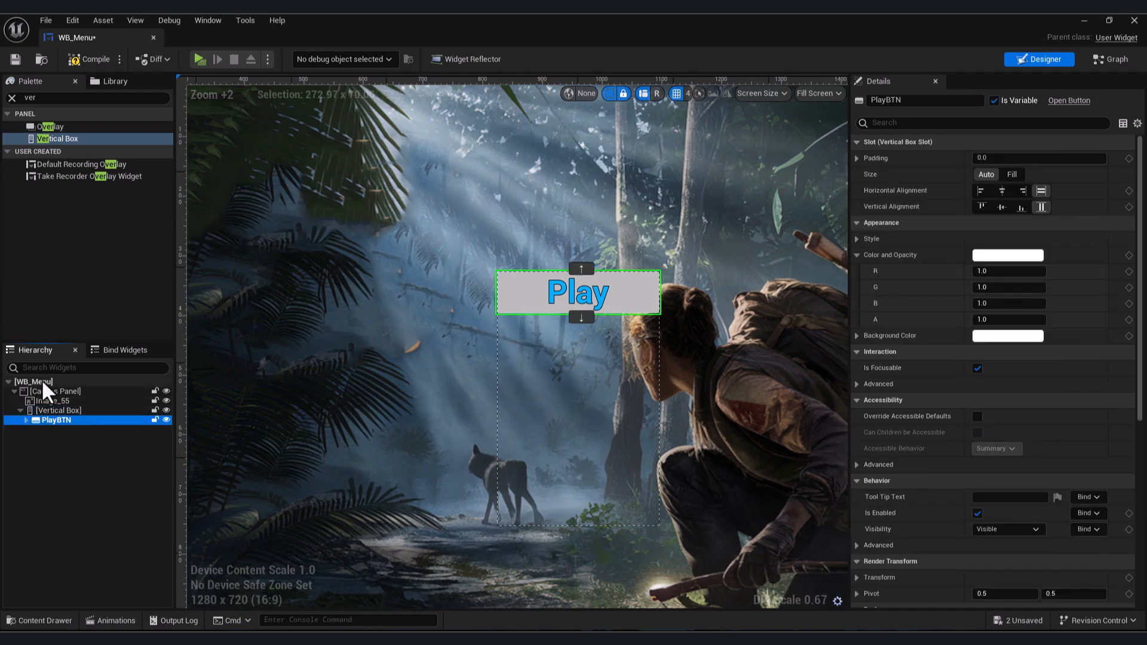
key(ctrl+d)
key(ctrl+d)
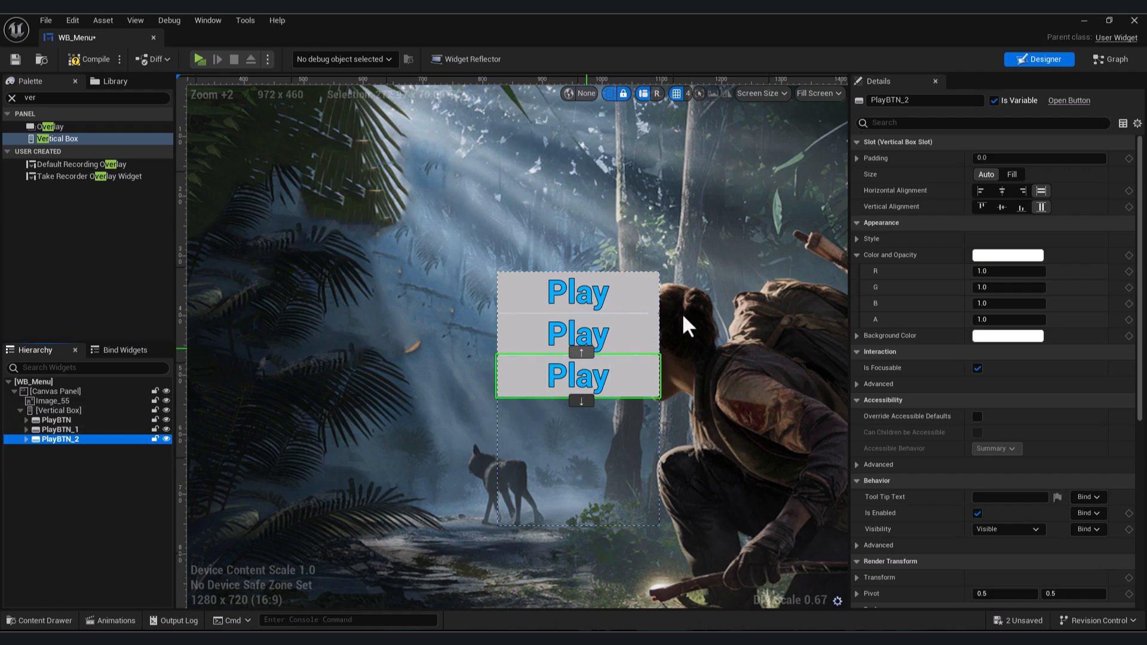
key(ctrl+d)
key(ctrl+z)
key(ctrl+z)
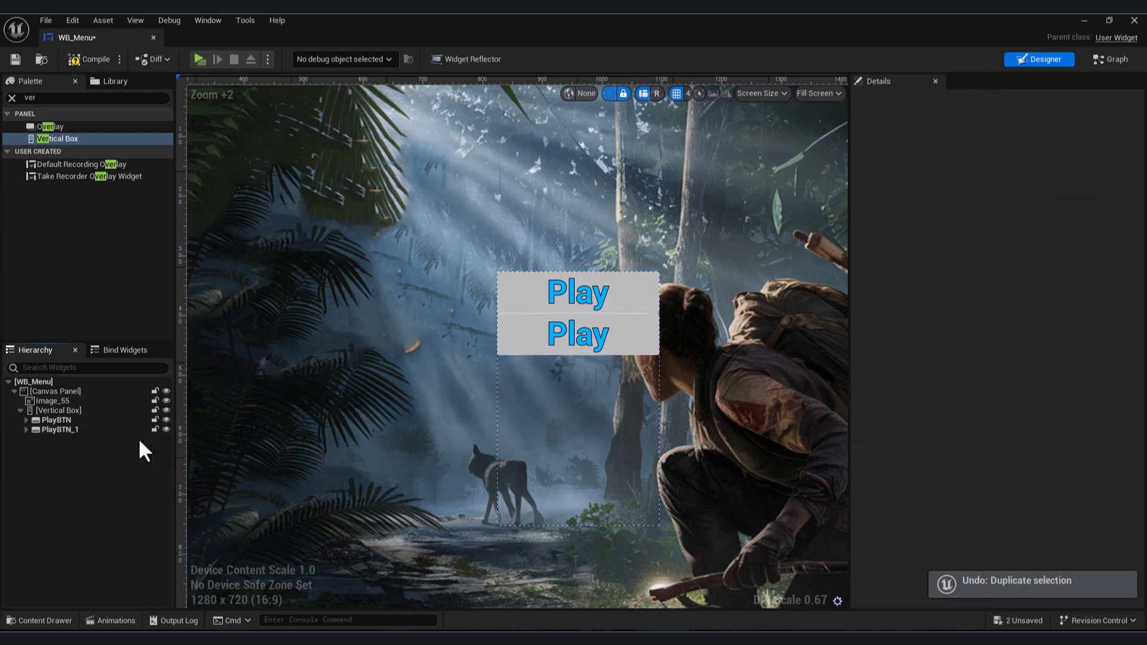
- Rename the duplicated Play button as CreditBTN
click(65, 430)
key(F2)
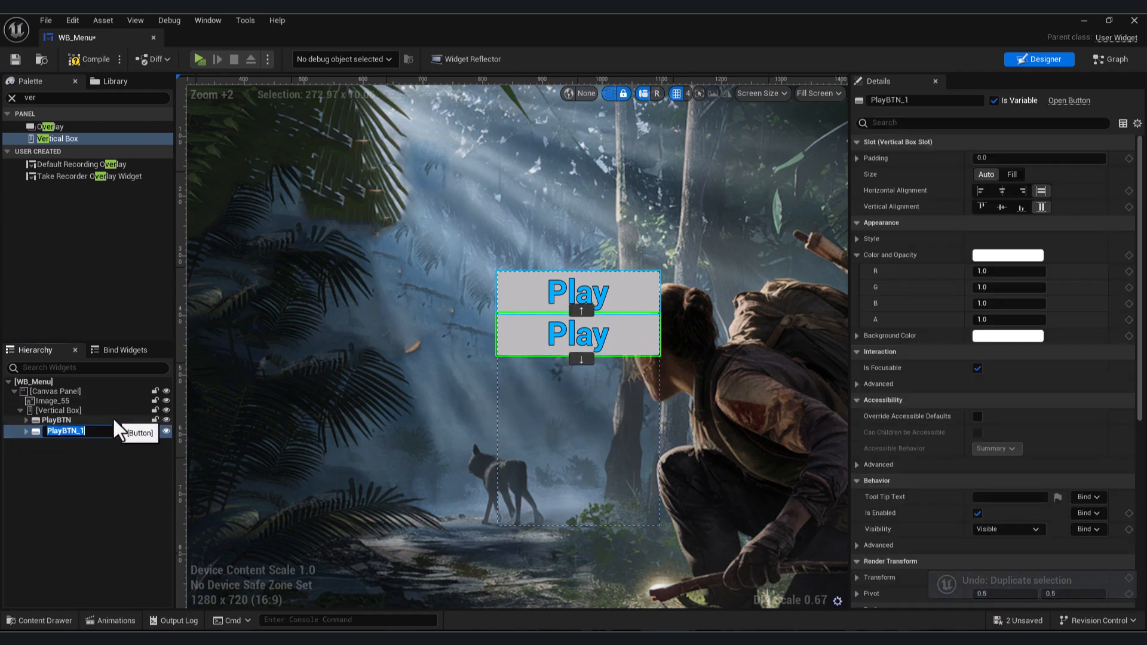
text(CreditBTN)
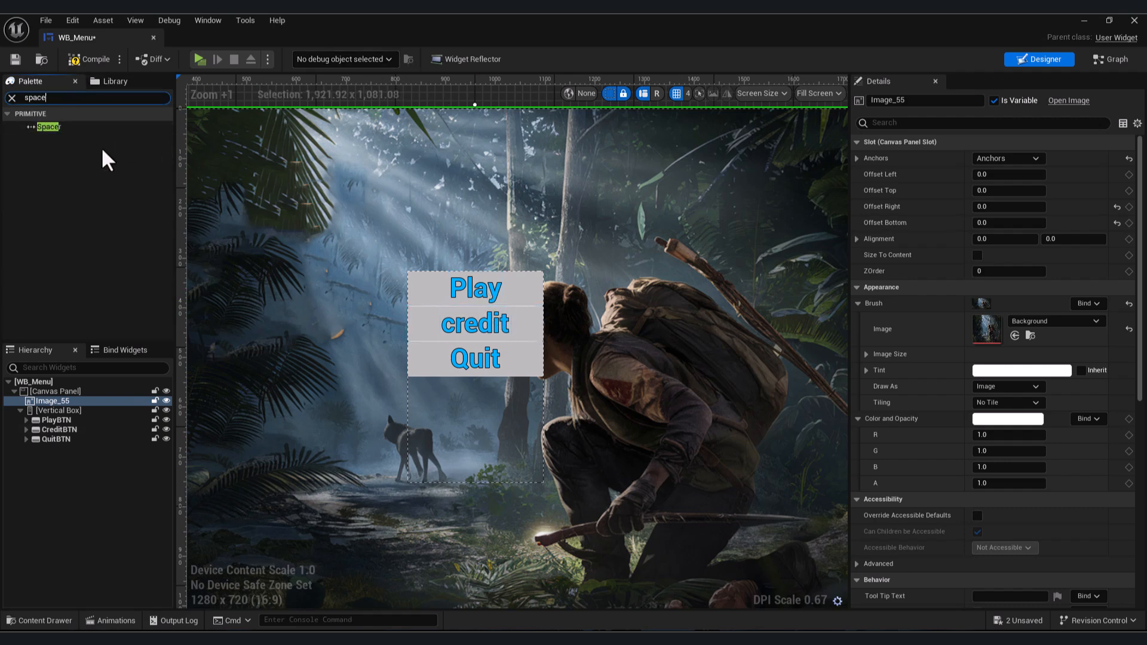
- Add a Spacer between the Play and Credit buttons and set its height to 100
drag(56, 128, 74, 424)
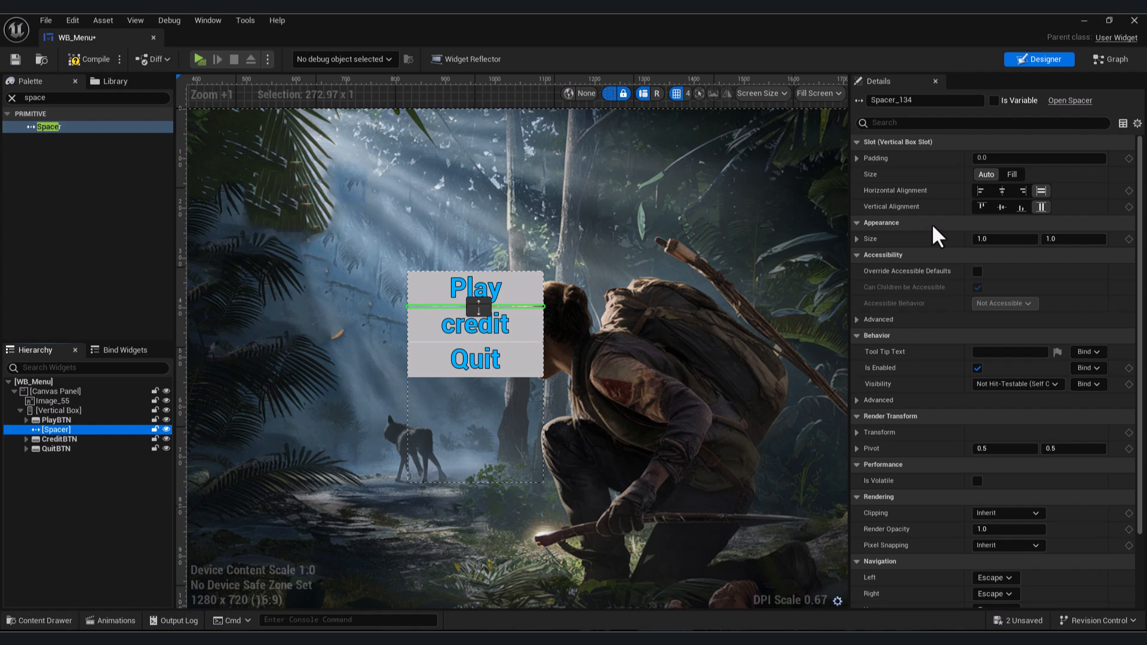
drag(1074, 239, 1104, 237)
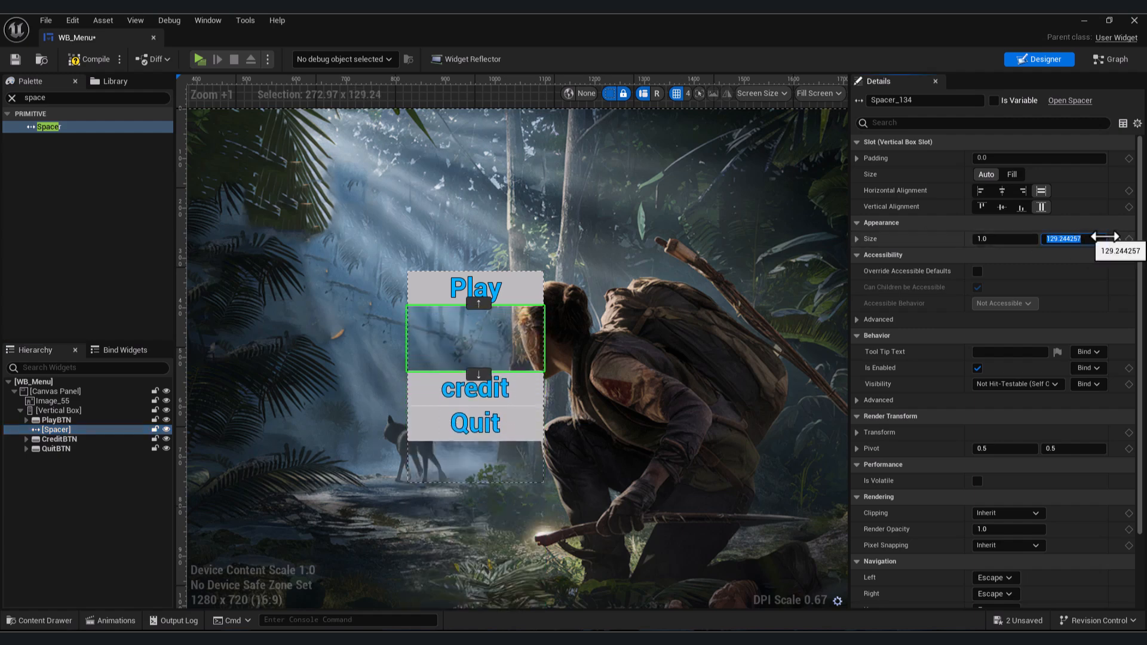
text(100)
key(Return)
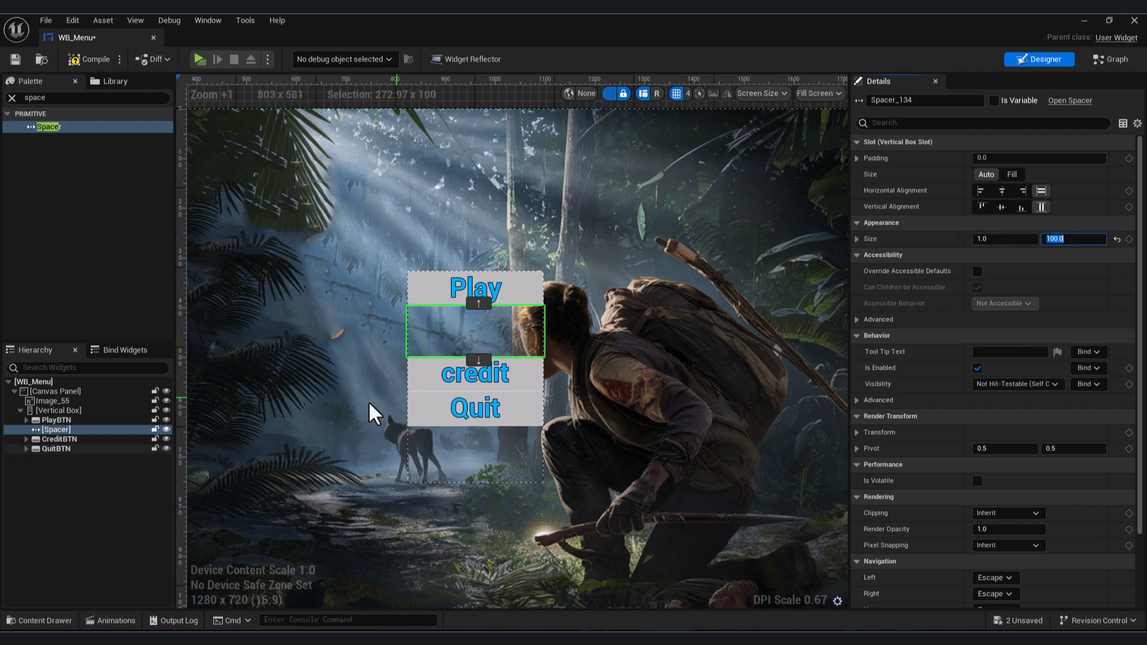
- Duplicate the spacer and move the copy between the Credit and Quit buttons
click(96, 430)
key(ctrl+d)
drag(60, 446, 85, 451)
click(104, 472)
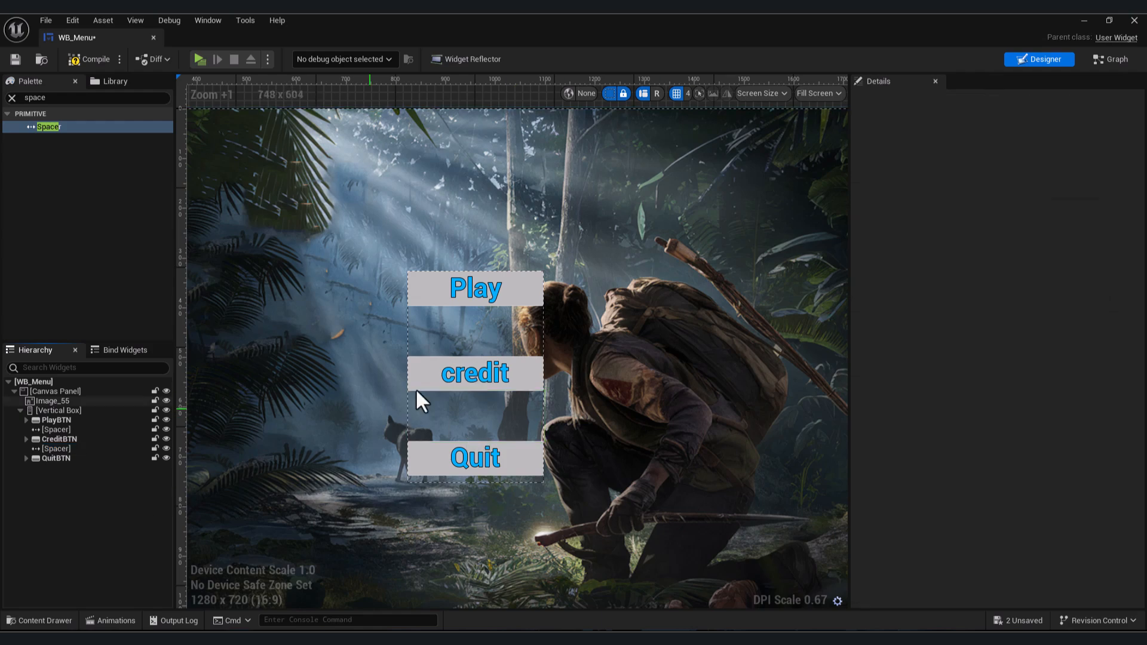
- Delete both spacers from the vertical box
scroll(416, 389, up, 1)
click(70, 428)
ctrl+click(82, 449)
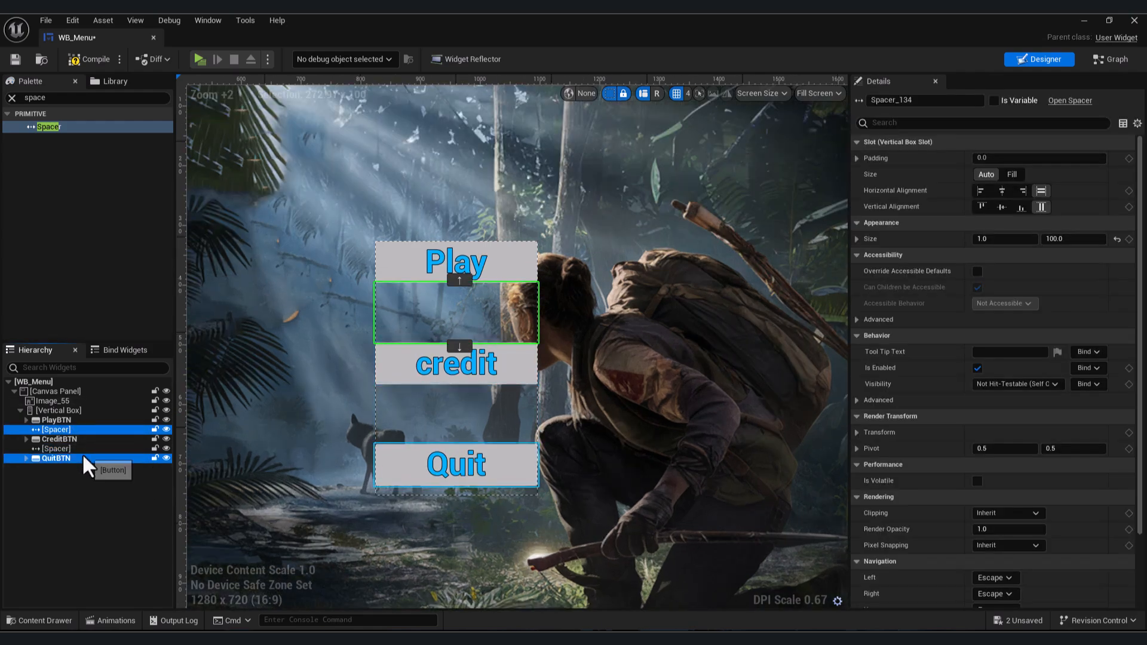
key(Delete)
scroll(392, 389, up, 4)
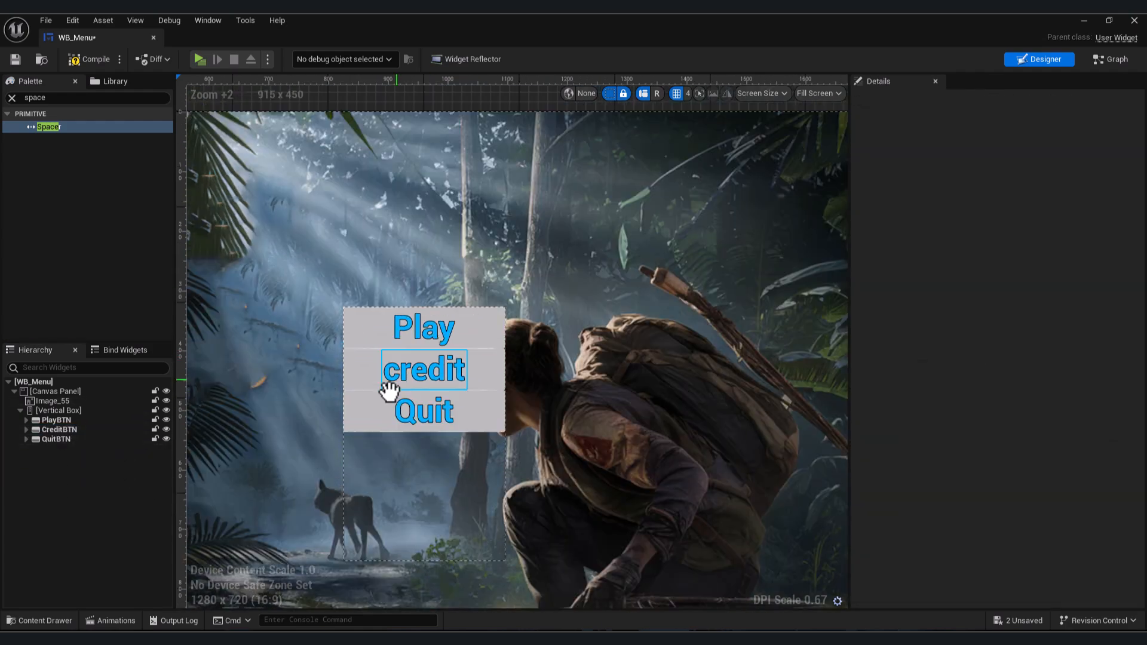
- Set the Play button's top padding to 50 and its bottom padding to 40
click(476, 326)
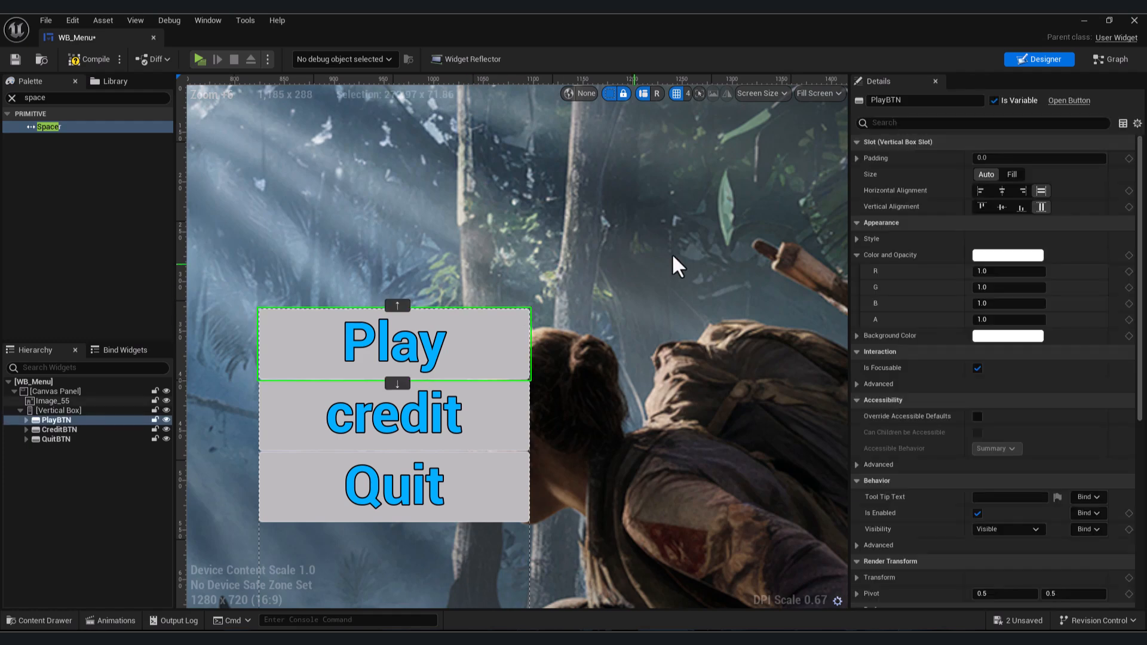
click(857, 158)
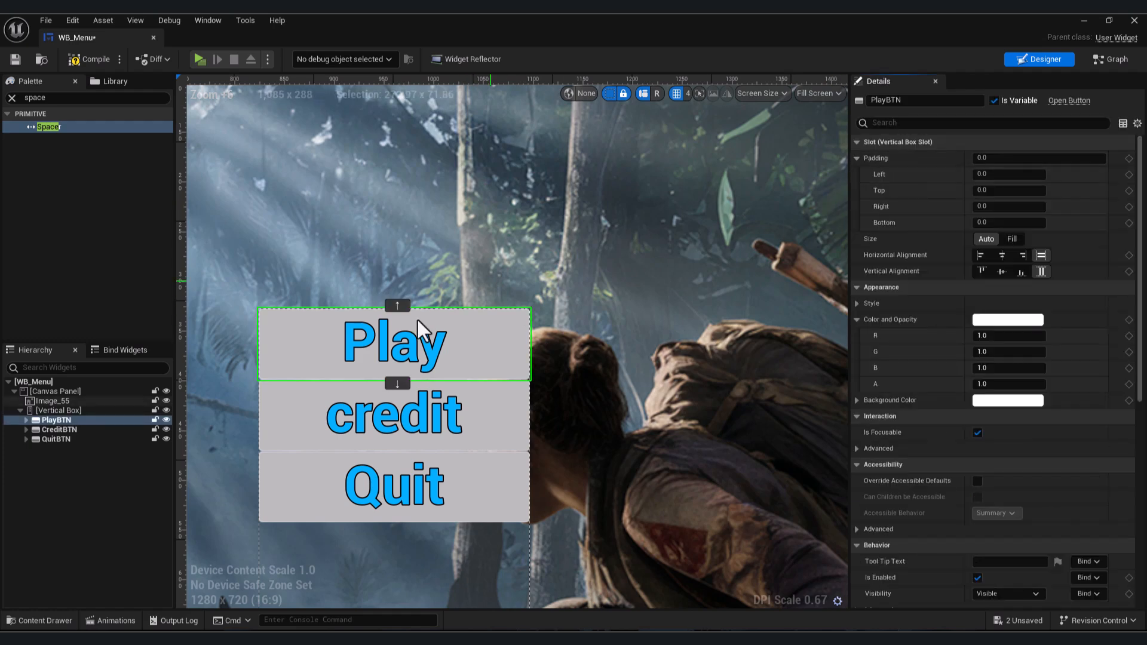
scroll(497, 278, down, 4)
scroll(497, 278, up, 1)
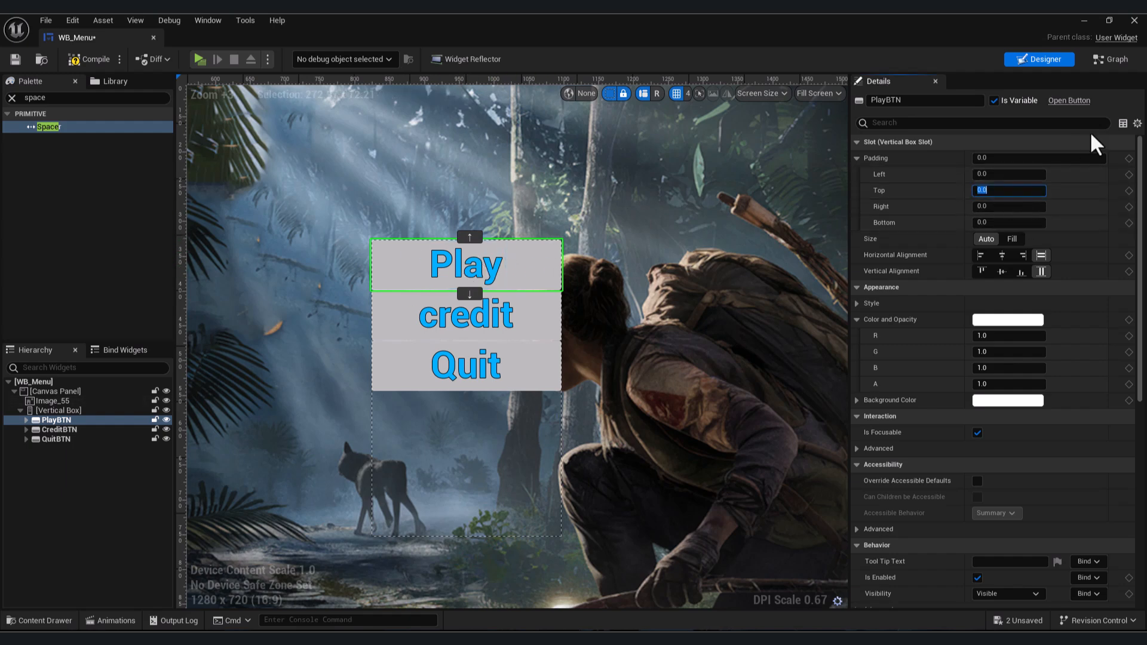
text(50)
key(Return)
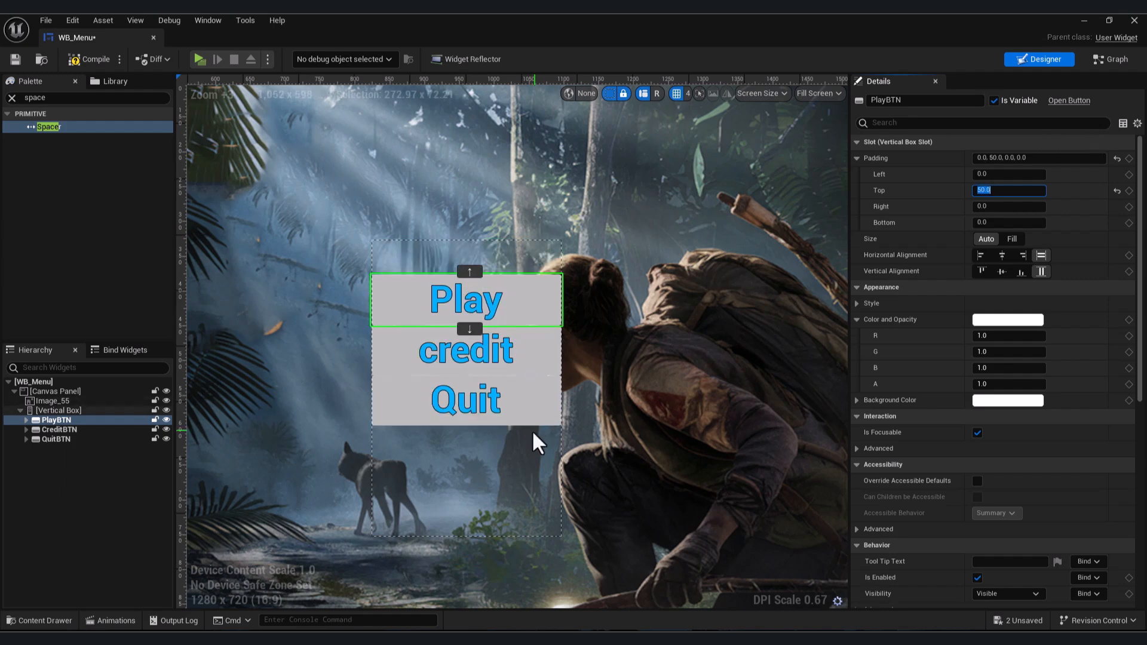
scroll(538, 443, down, 2)
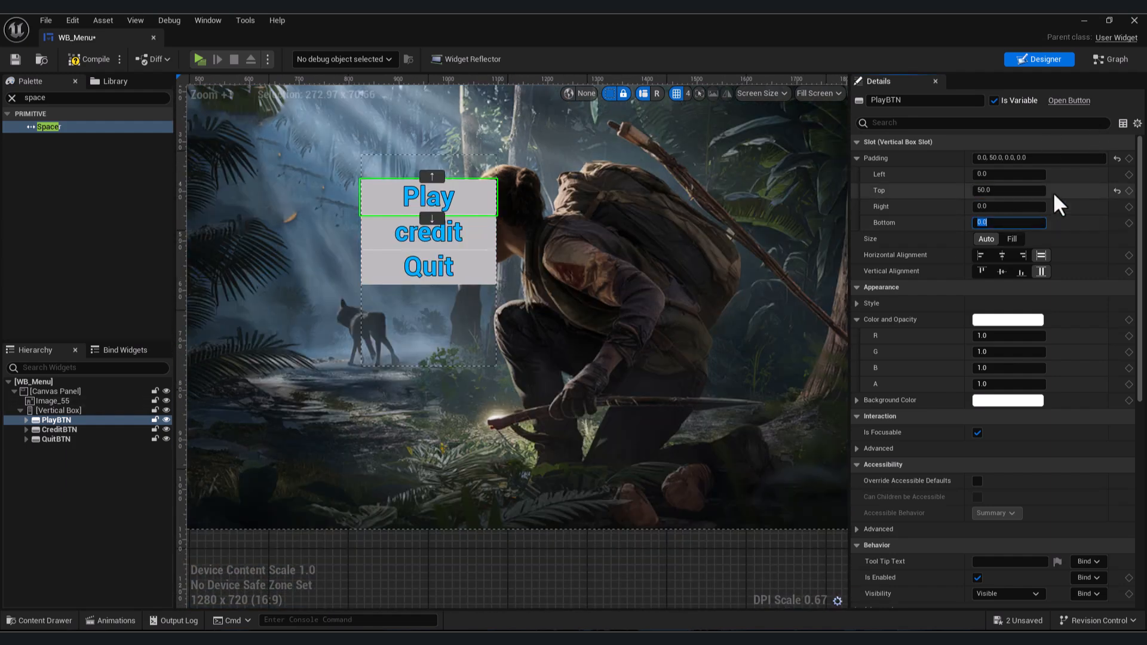
key(Return)
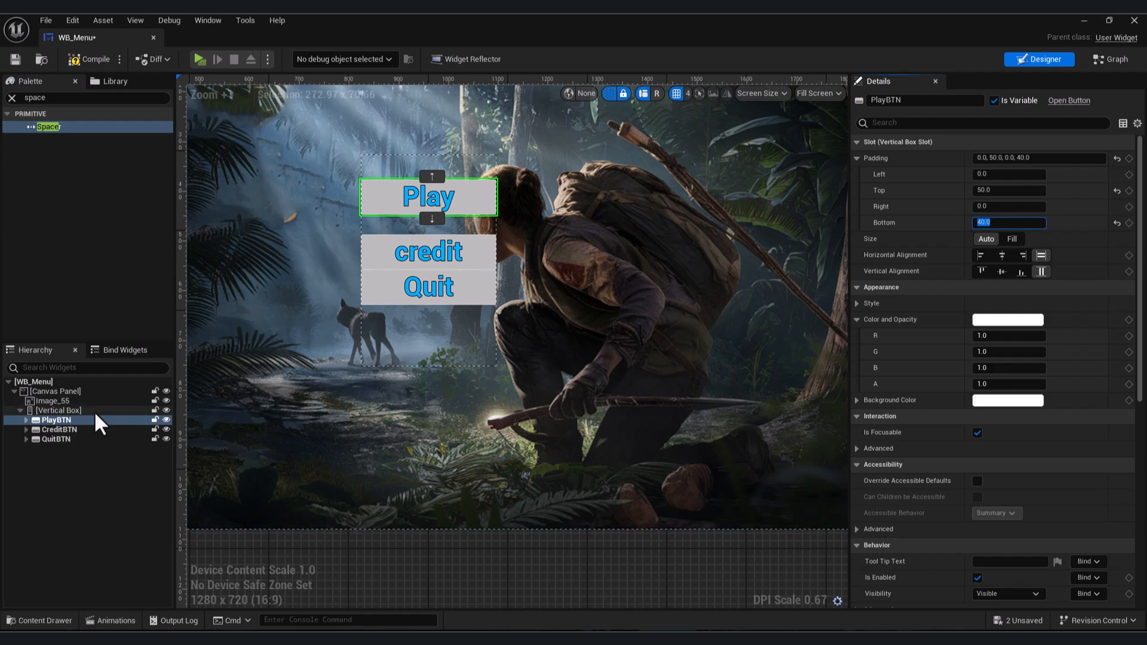
- Set the Credit button's bottom padding to 40 and compile the widget blueprint
click(59, 429)
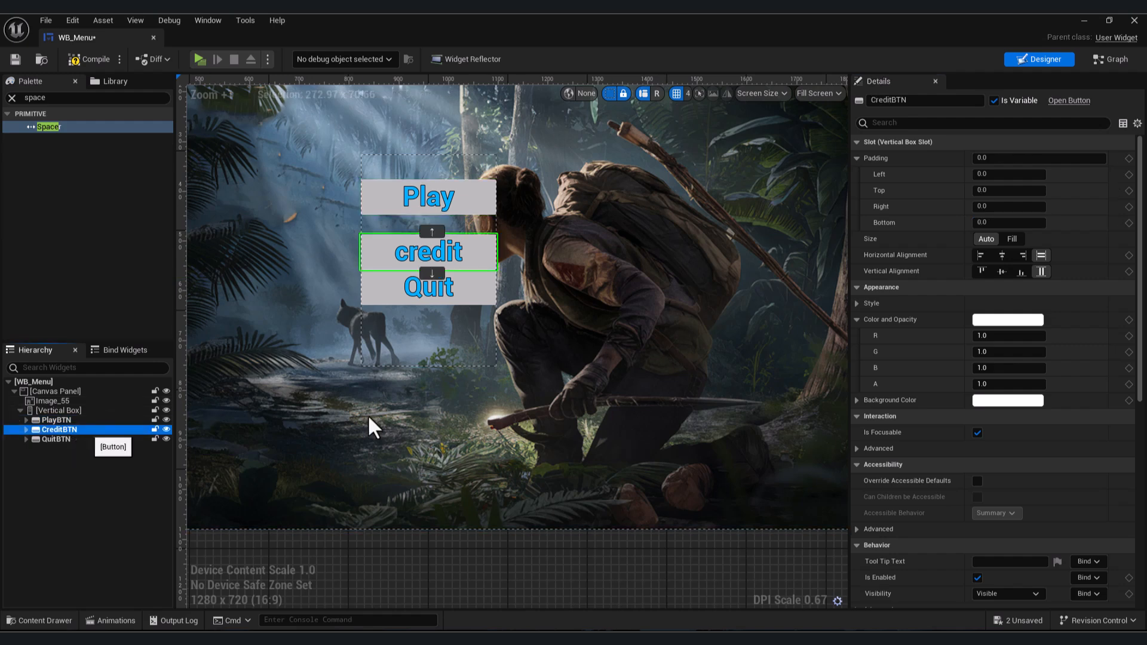
click(992, 222)
text(4)
text(0)
key(Return)
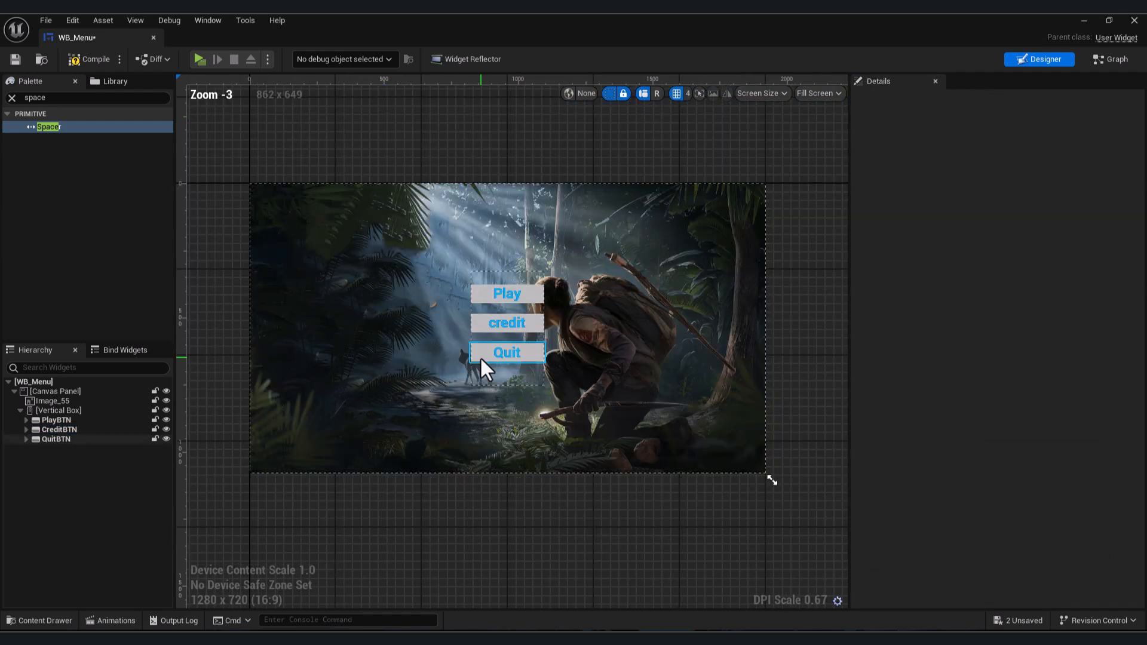
click(105, 59)
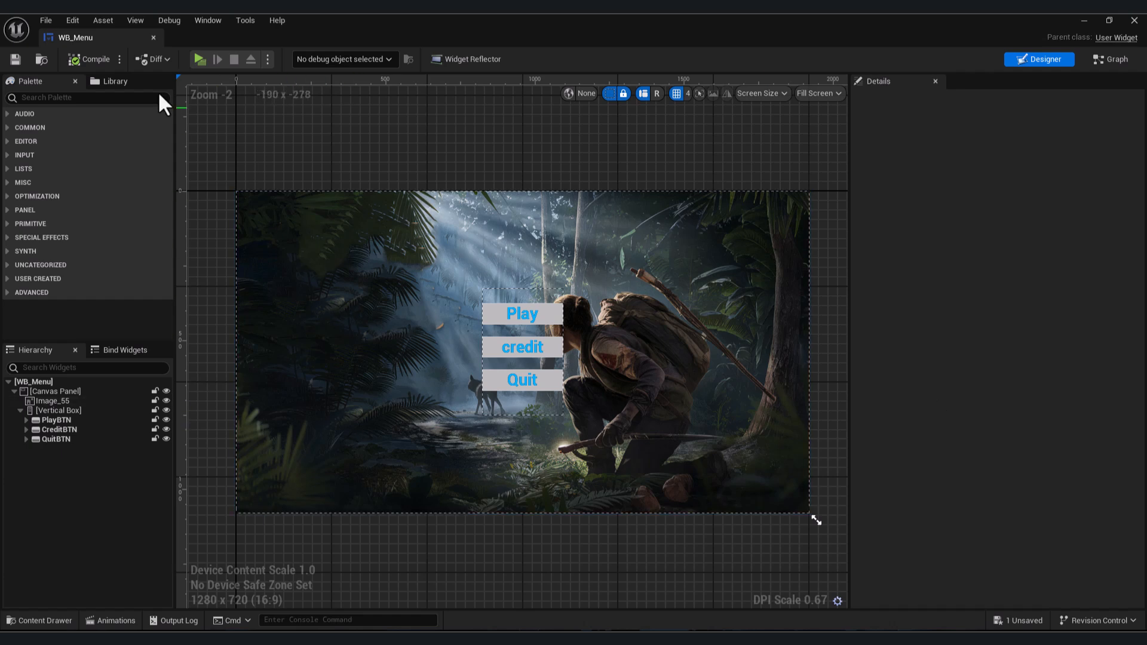
- Open the Level Blueprint of the MainMenu level
click(153, 37)
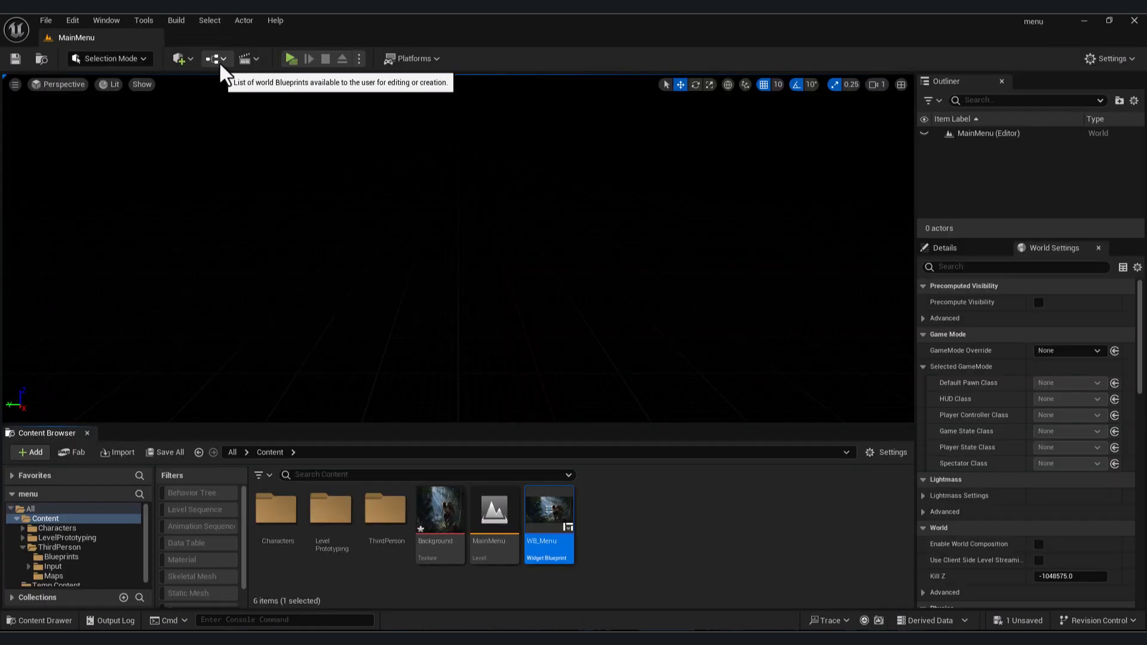
click(219, 59)
click(267, 144)
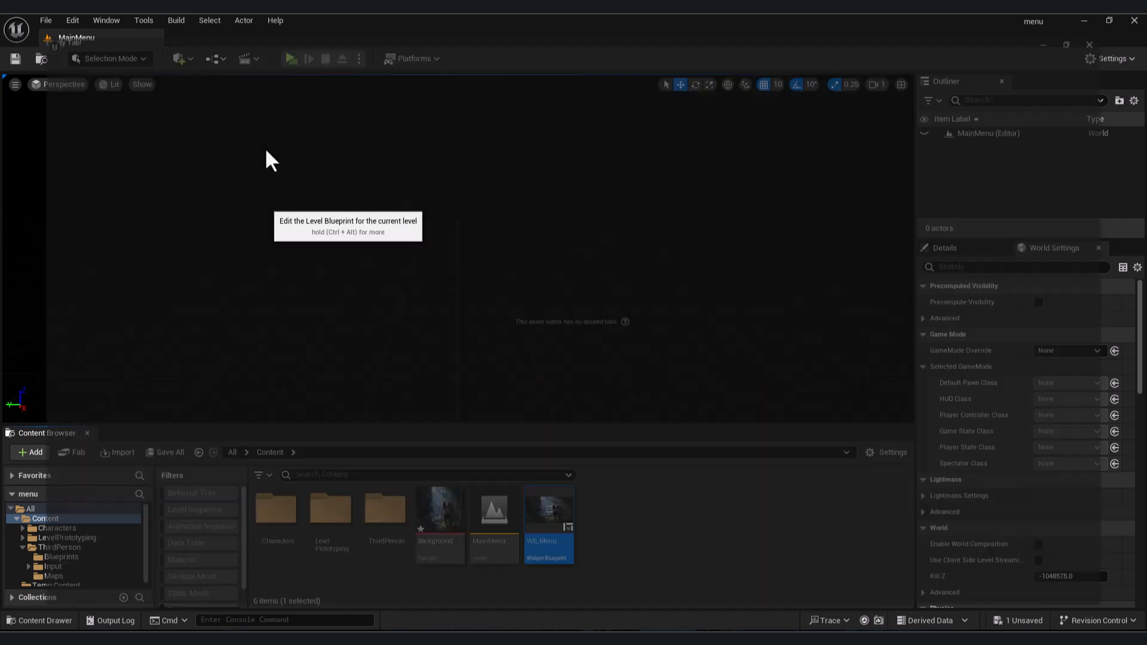
click(365, 281)
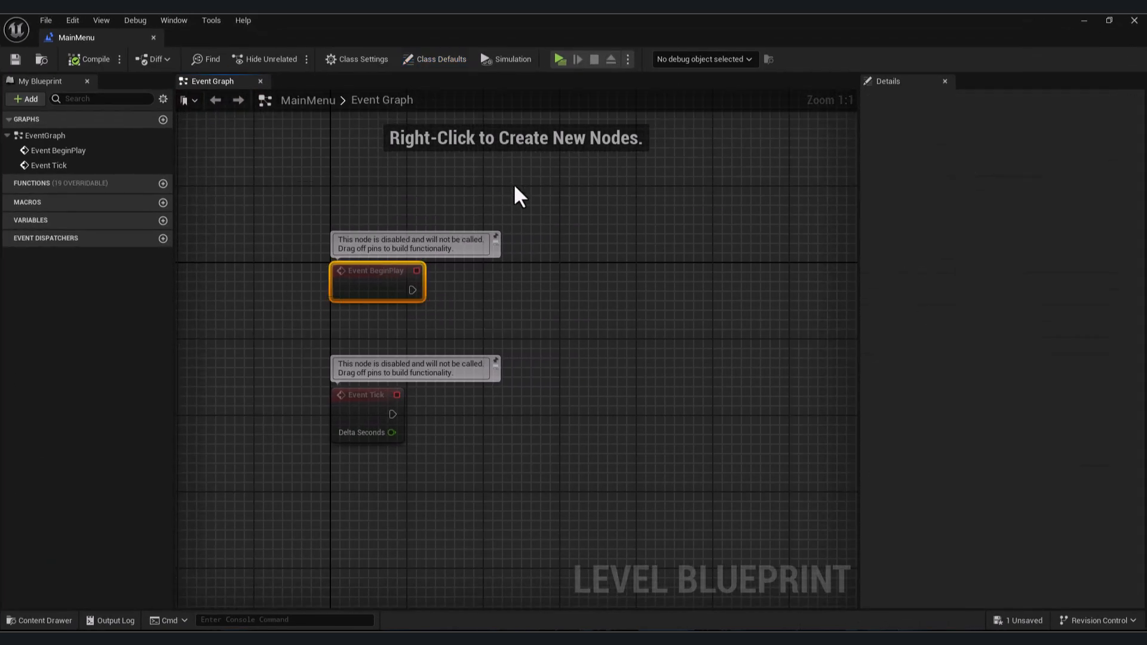
- Add a Create Widget node after Event BeginPlay and set its class to WB_Menu
drag(412, 289, 576, 289)
text(create wiod)
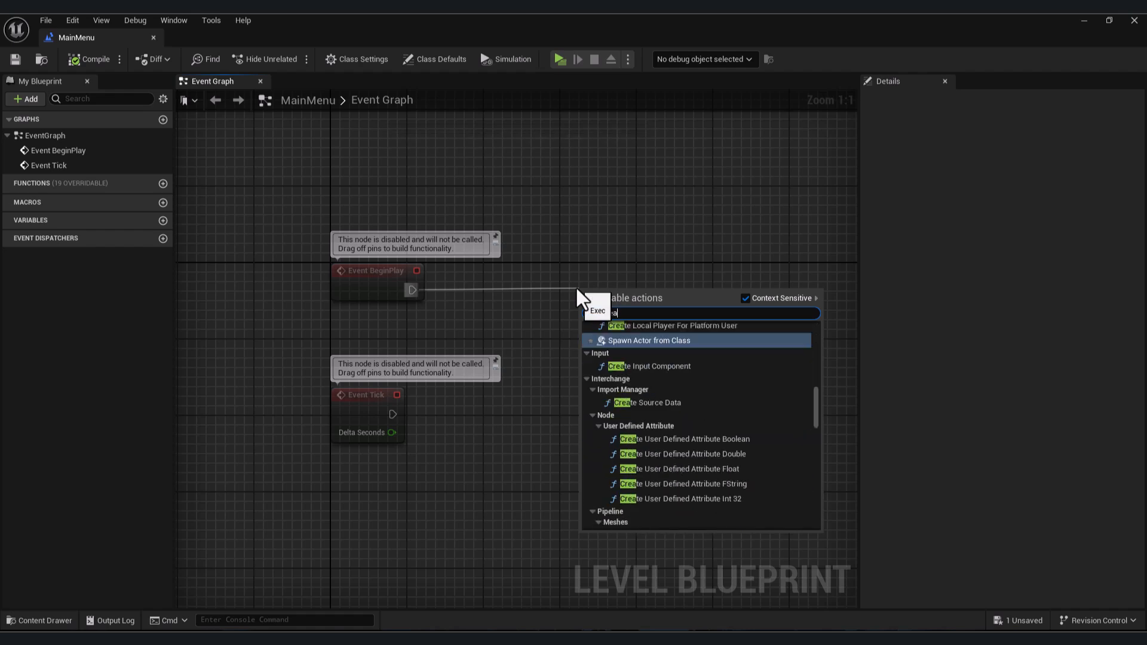
key(BackSpace)
key(BackSpace)
text(dg)
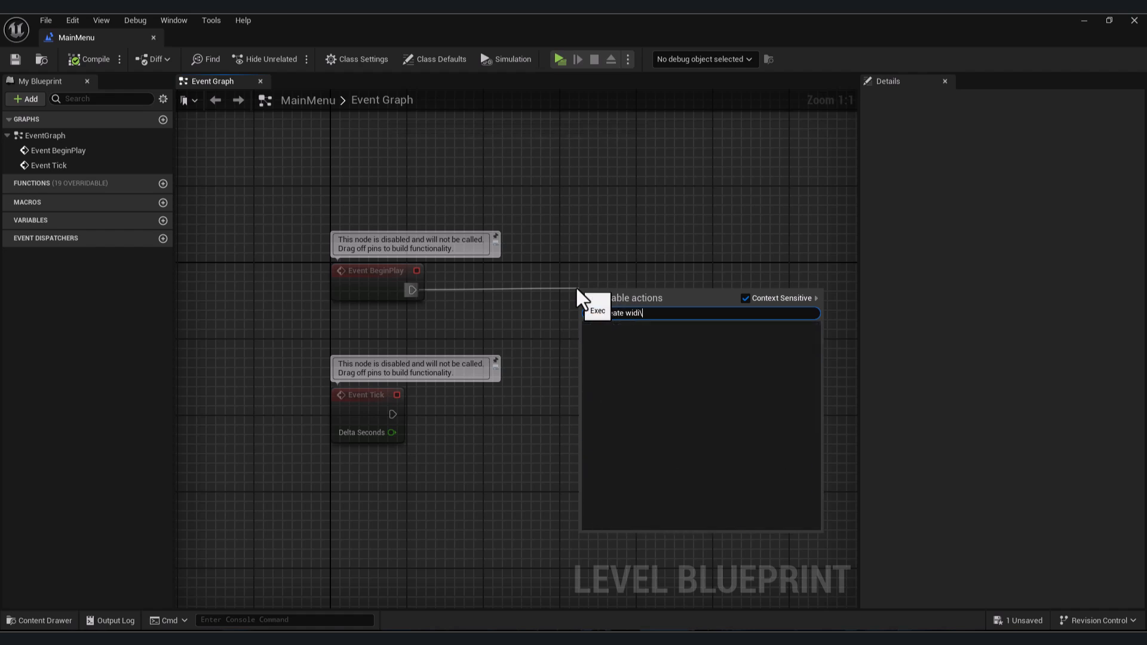
key(Return)
mouse_move(650, 289)
mouse_down()
mouse_move(634, 273)
mouse_move(656, 273)
mouse_up()
click(641, 316)
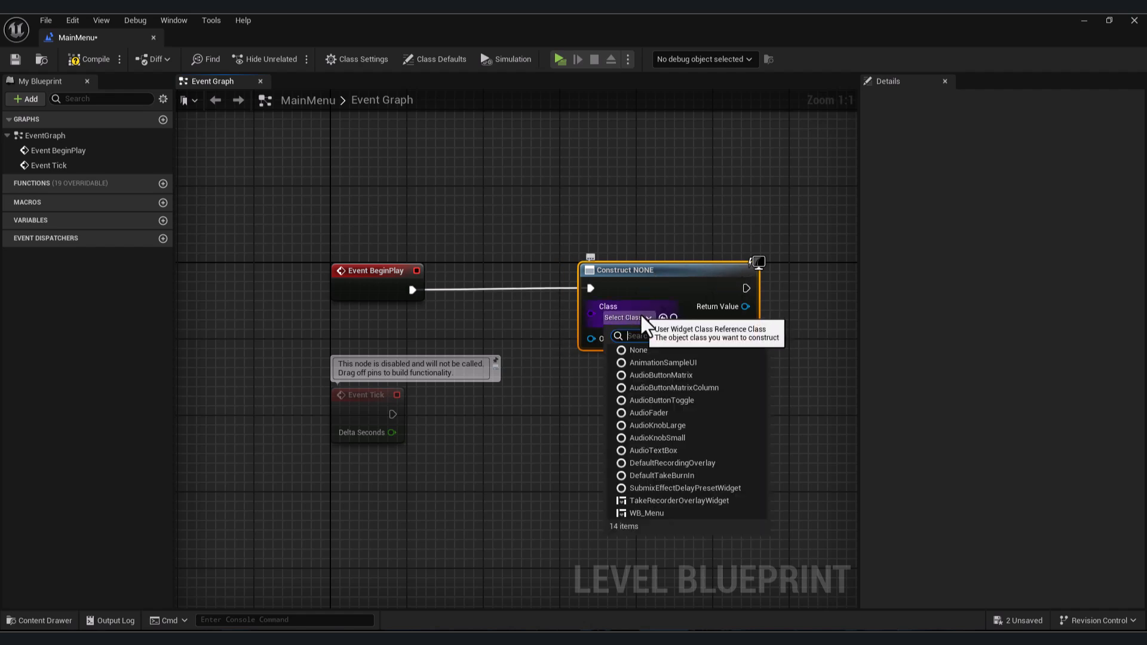
click(656, 513)
right_drag(651, 453, 343, 501)
click(329, 357)
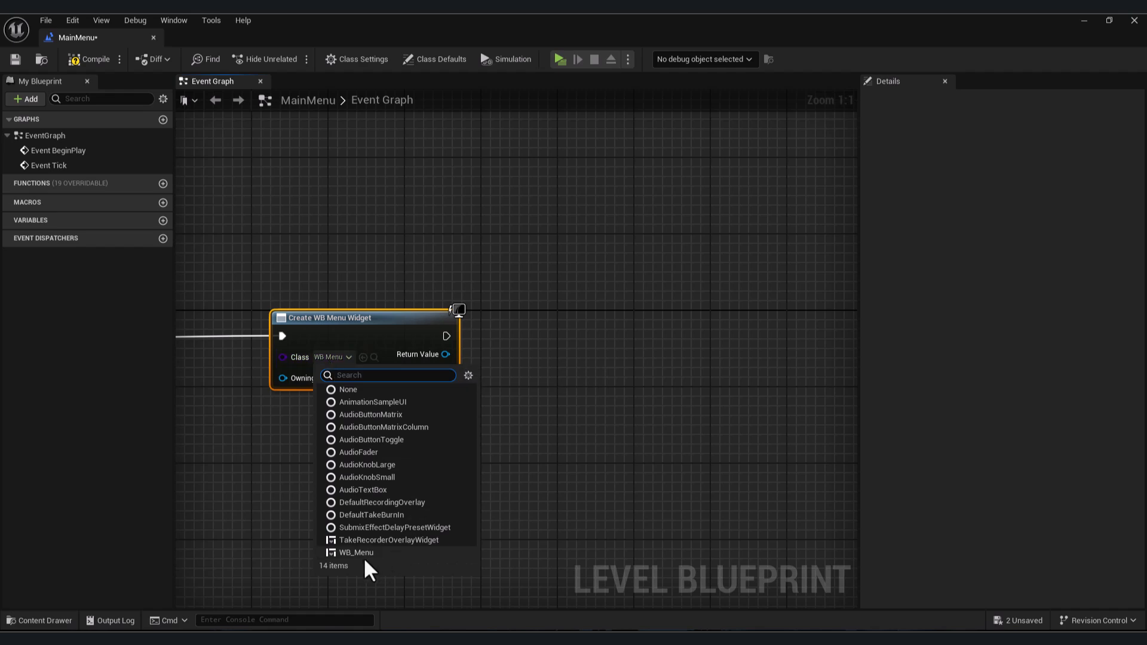
click(550, 490)
- Connect an Add to Viewport node to the created widget's return value
drag(445, 355, 548, 336)
text(add to vi)
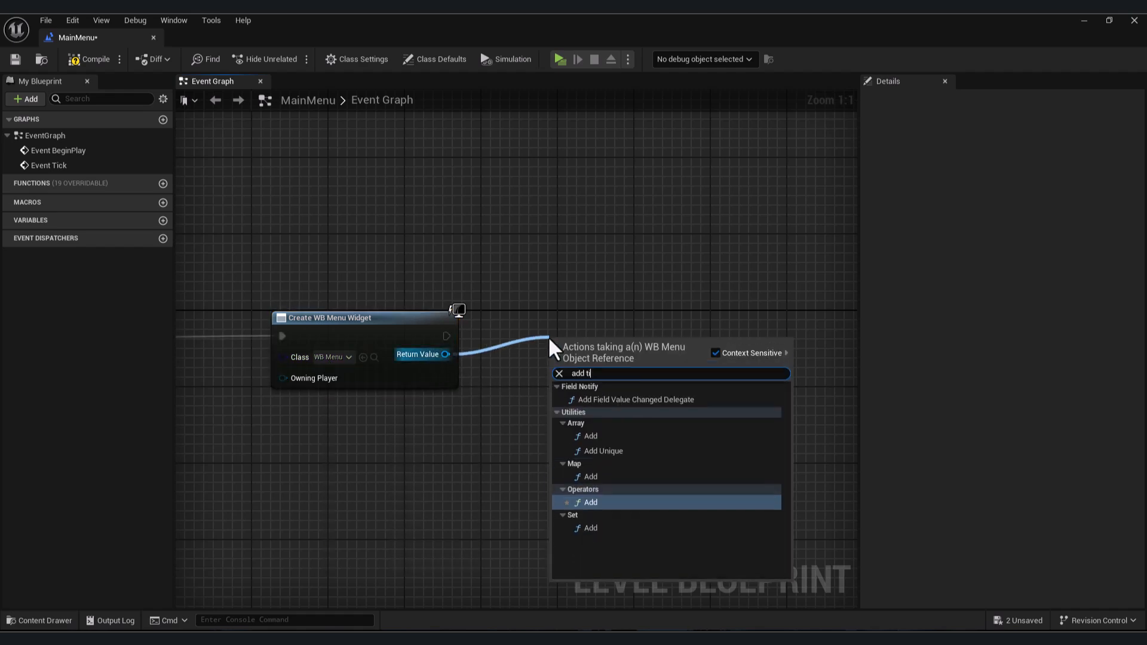
key(Return)
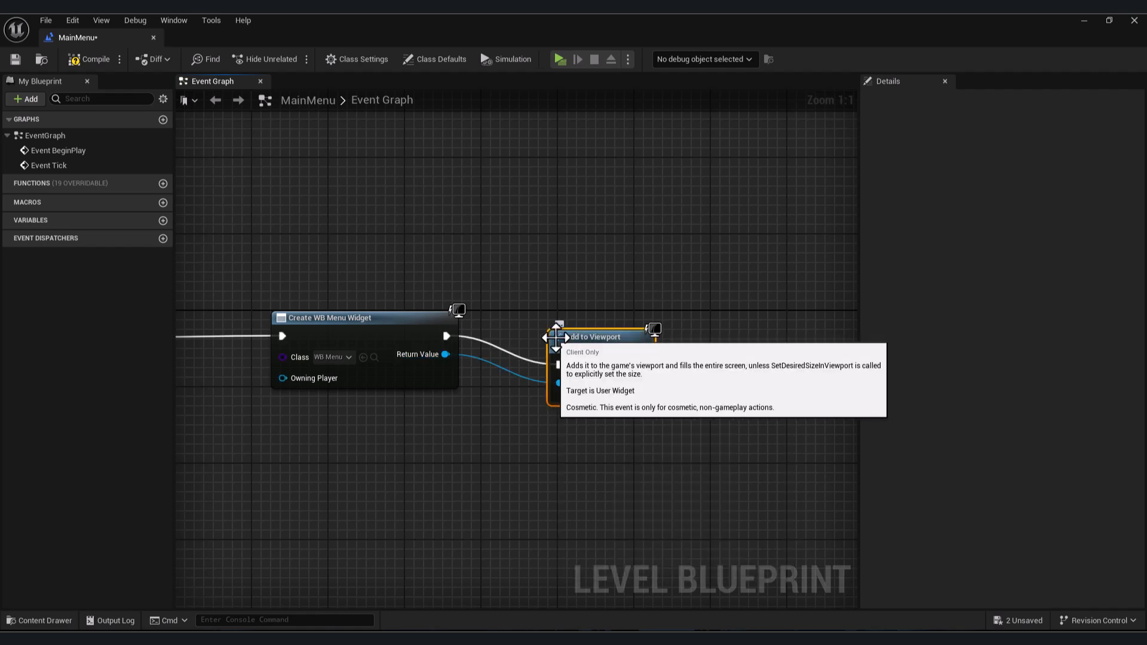
- Create a Game Mode Base blueprint class named GM_menu in the Content folder
click(153, 38)
right_click(600, 543)
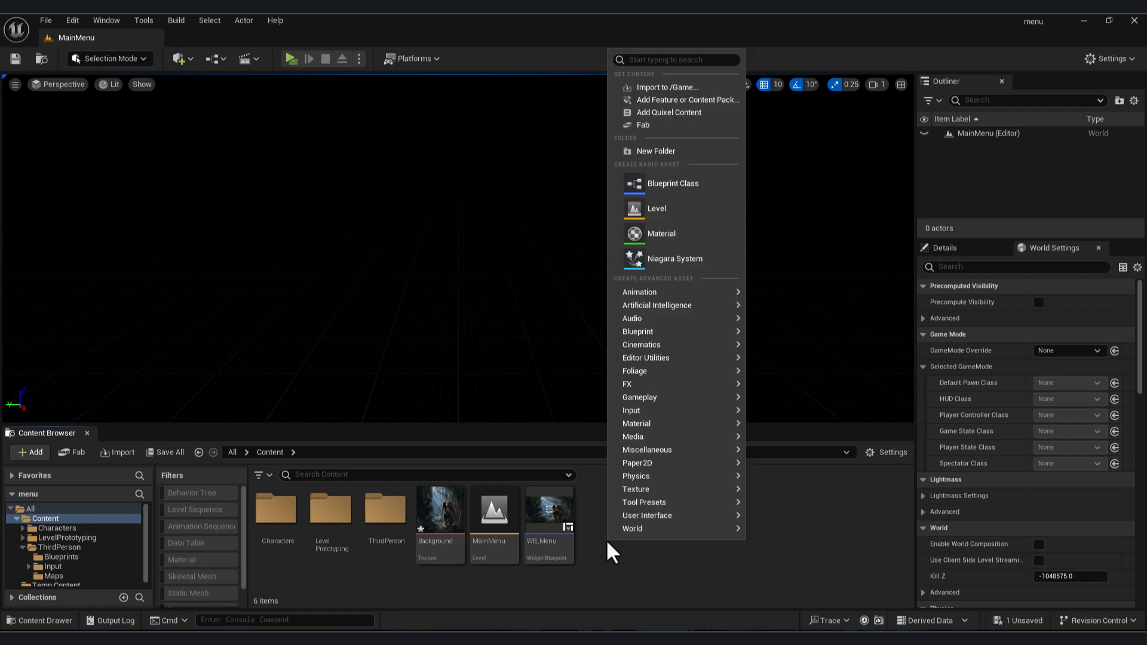
click(684, 192)
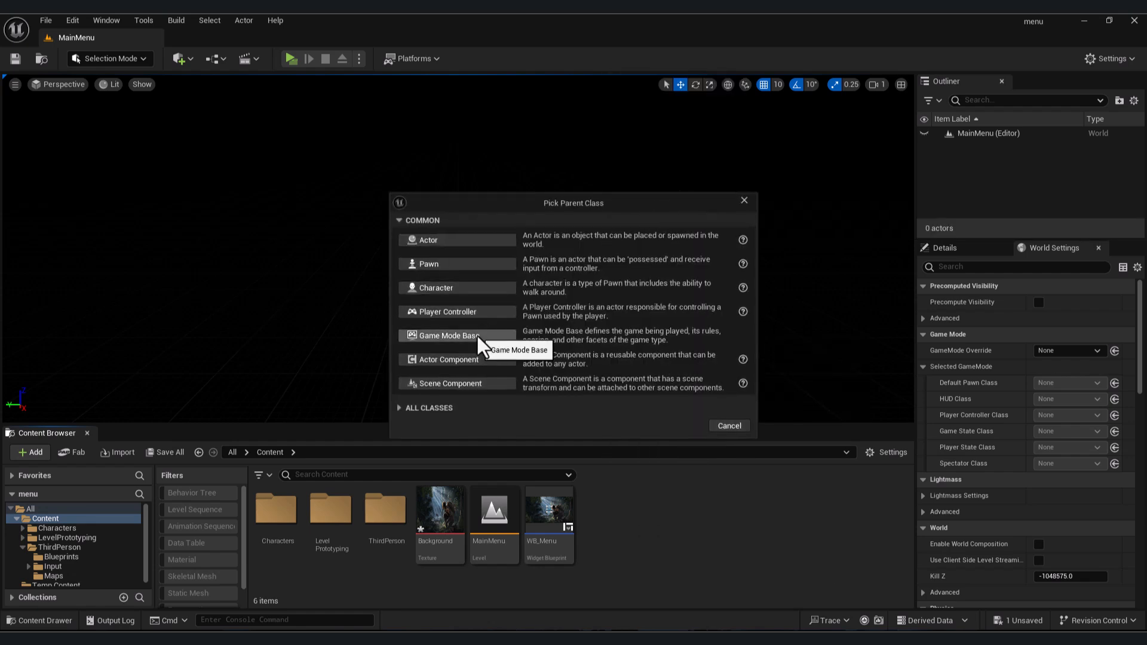
click(454, 336)
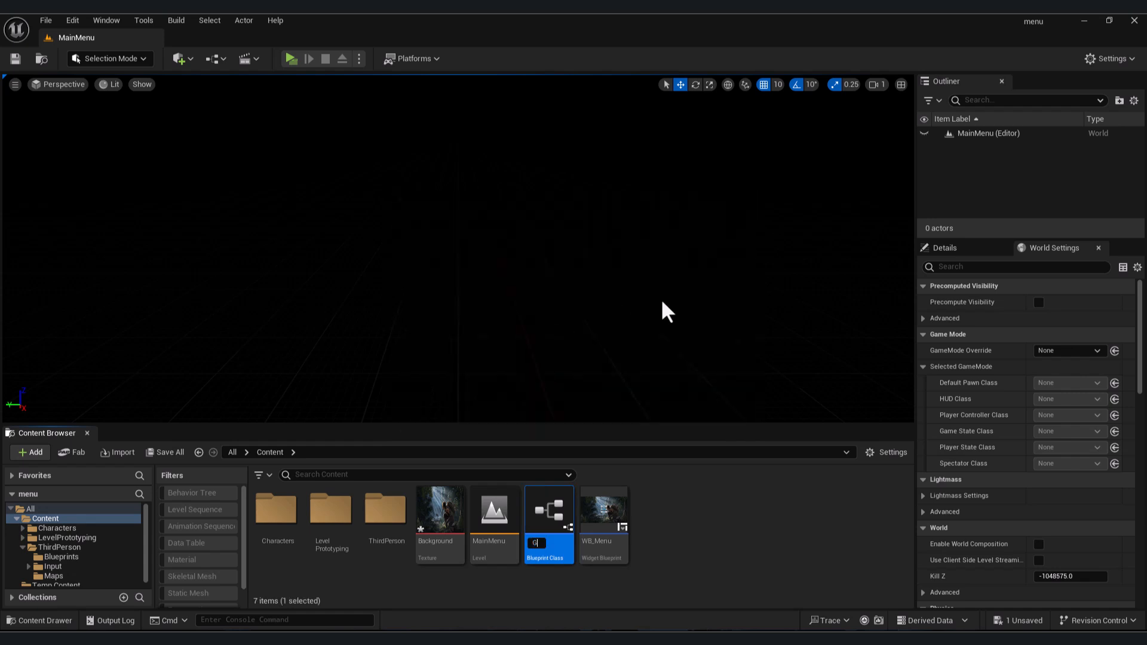
text(GM_menu)
key(Return)
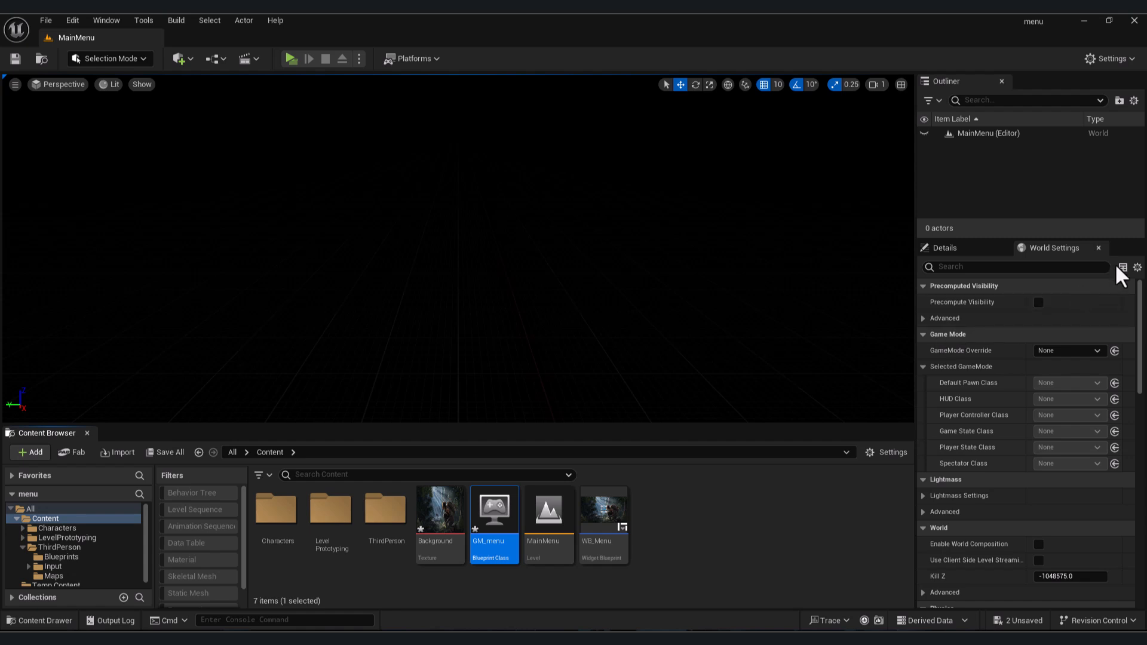
- Set the level's GameMode Override to GM_menu in World Settings
click(1098, 248)
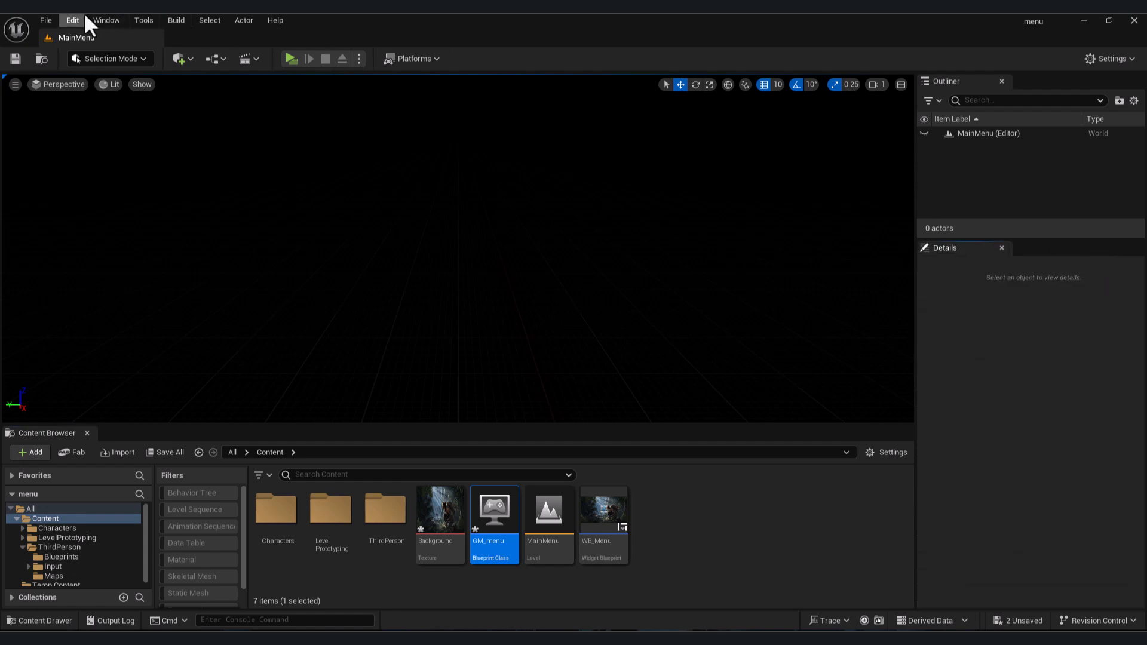
click(106, 18)
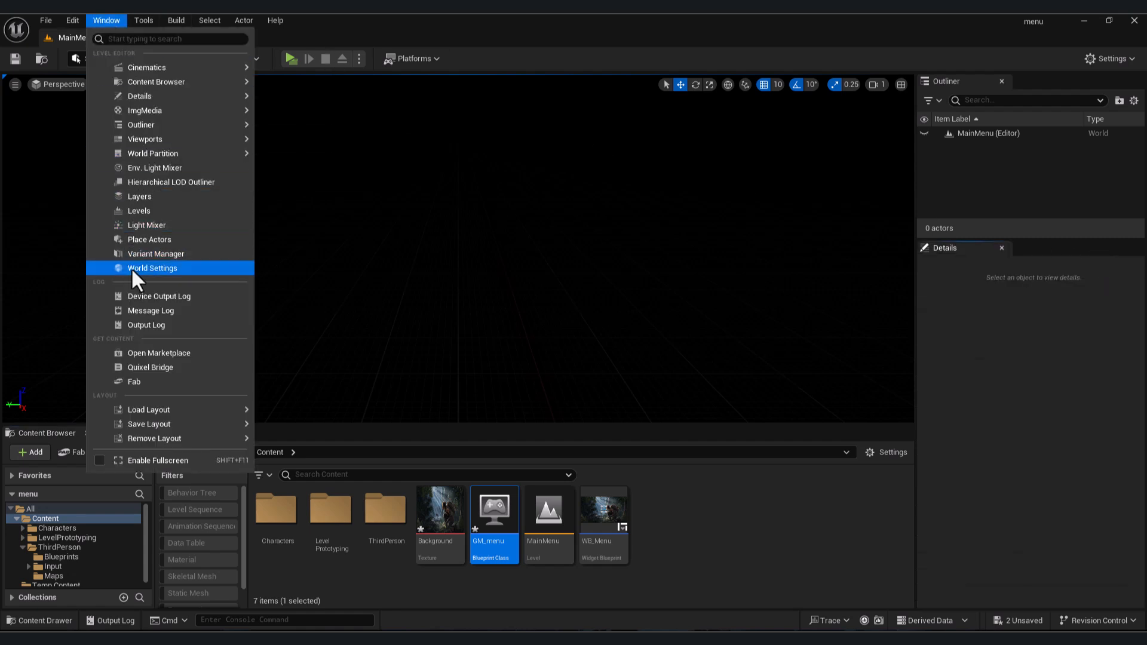
click(151, 269)
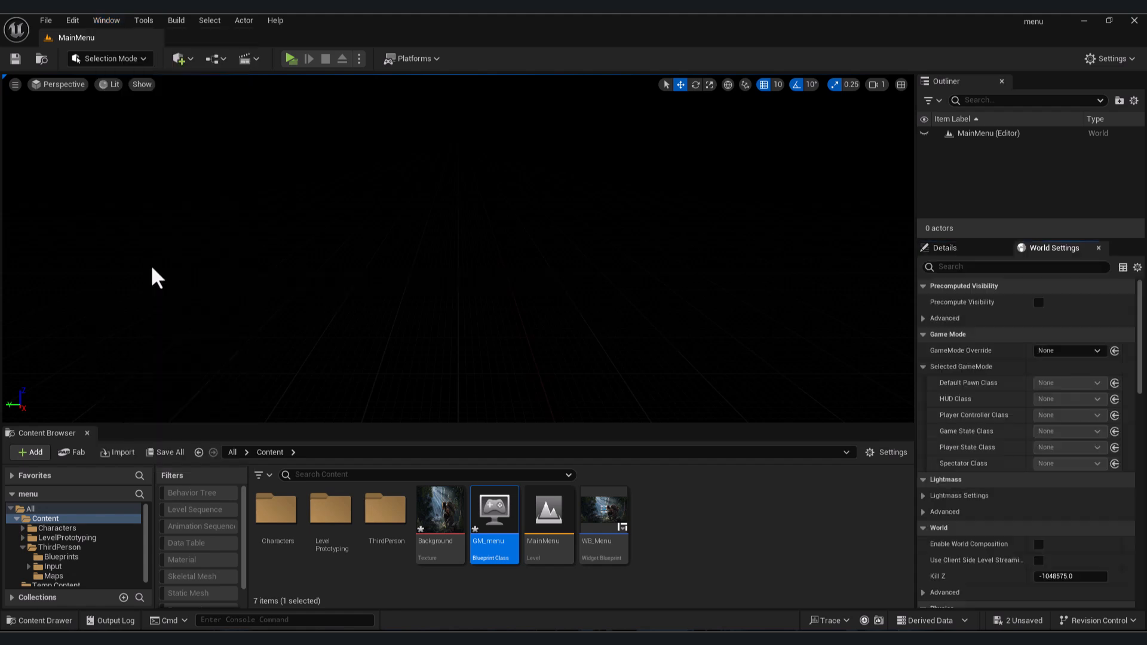
click(1054, 354)
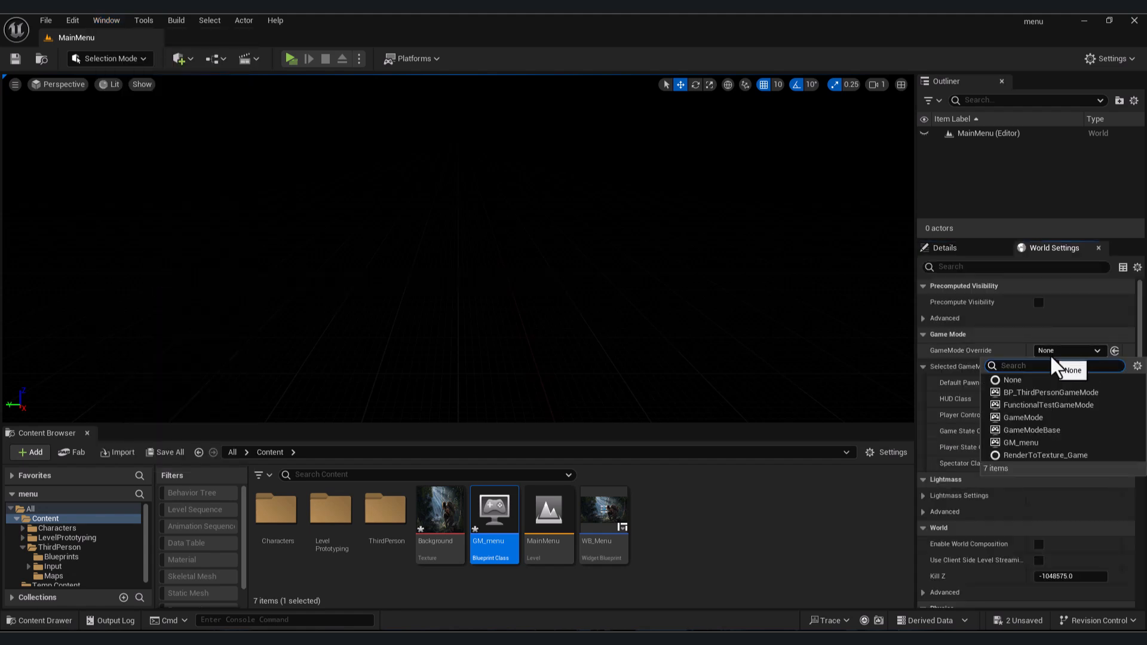
click(1039, 451)
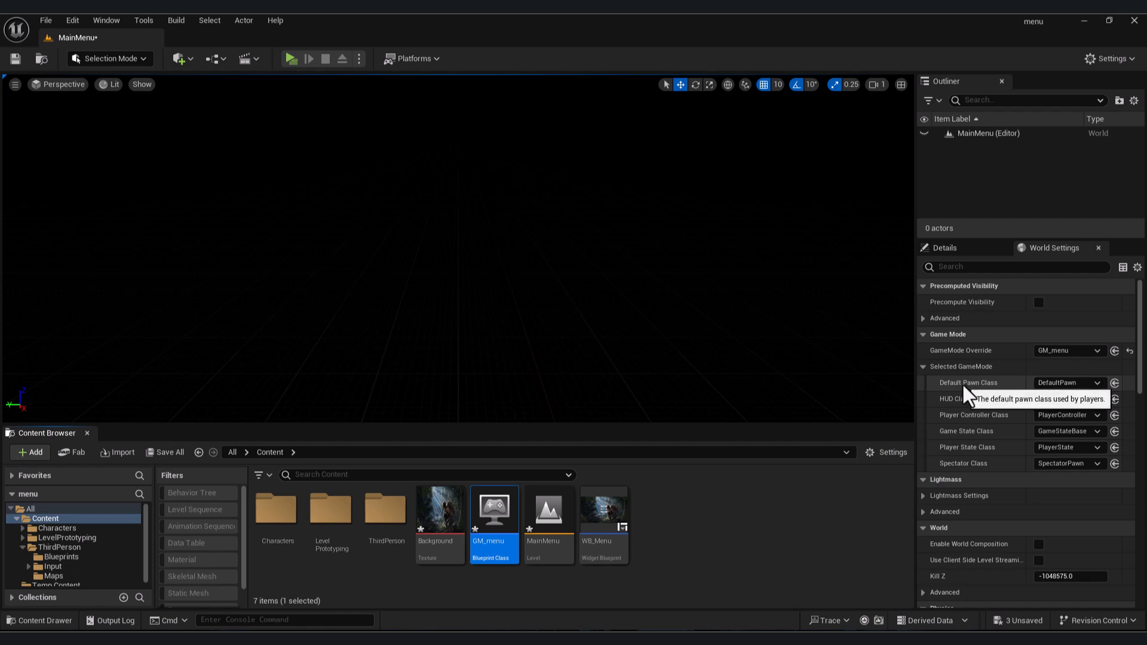
- Set the Default Pawn Class of the selected game mode to None
click(1056, 383)
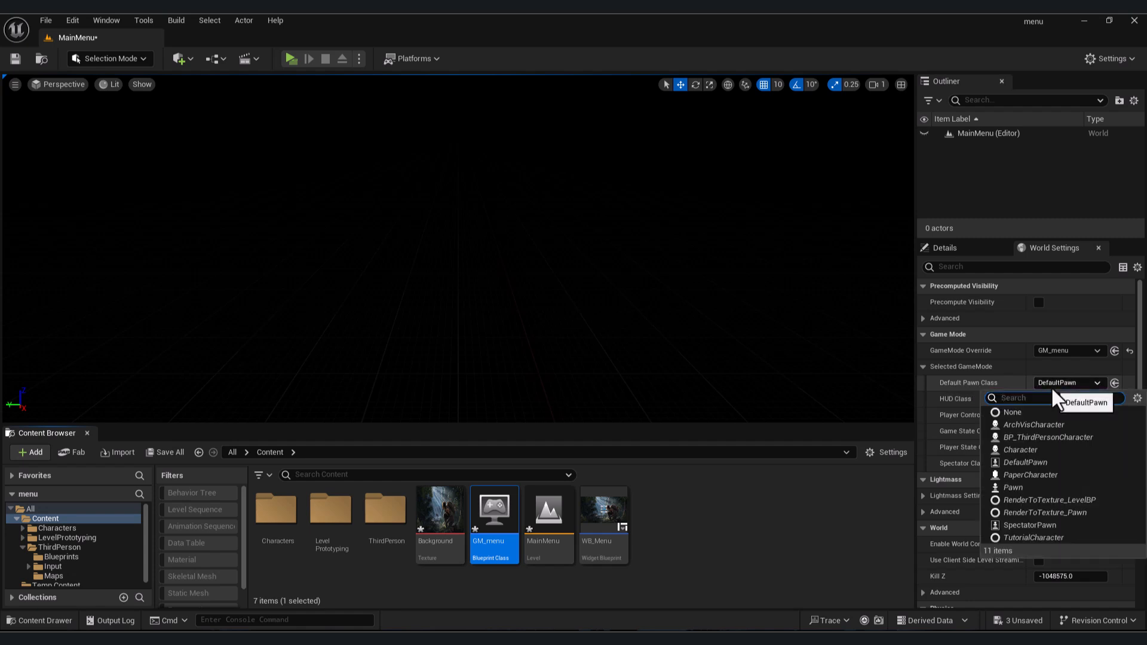
click(1038, 413)
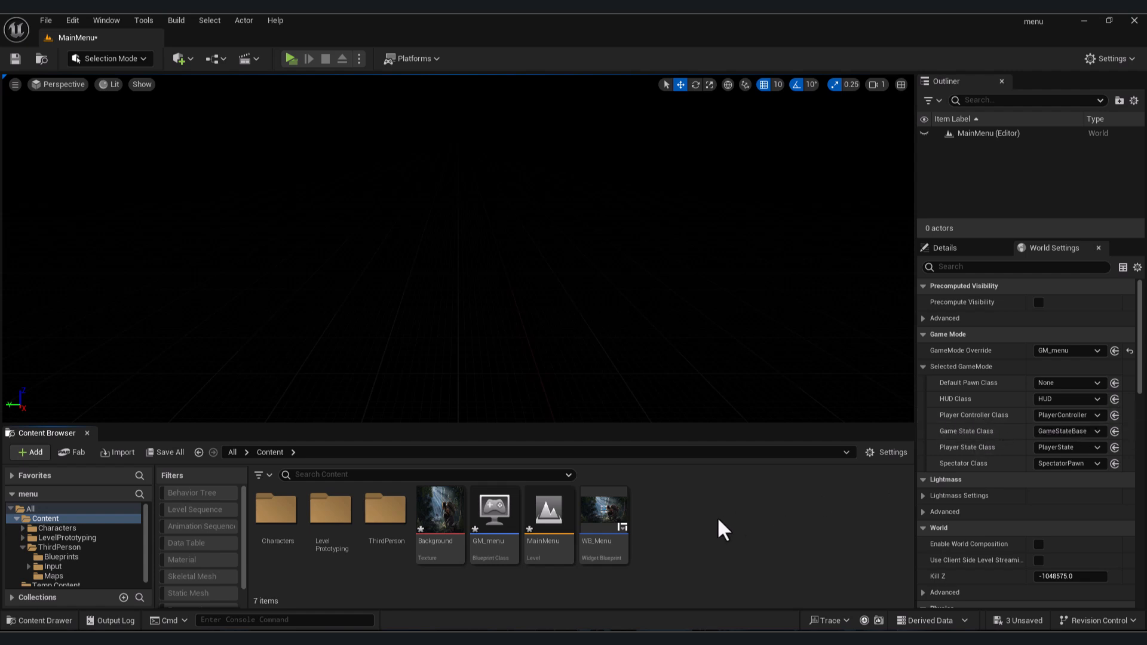
- Create a Player Controller blueprint class named PC_MENU in the Content folder and open it
right_click(668, 530)
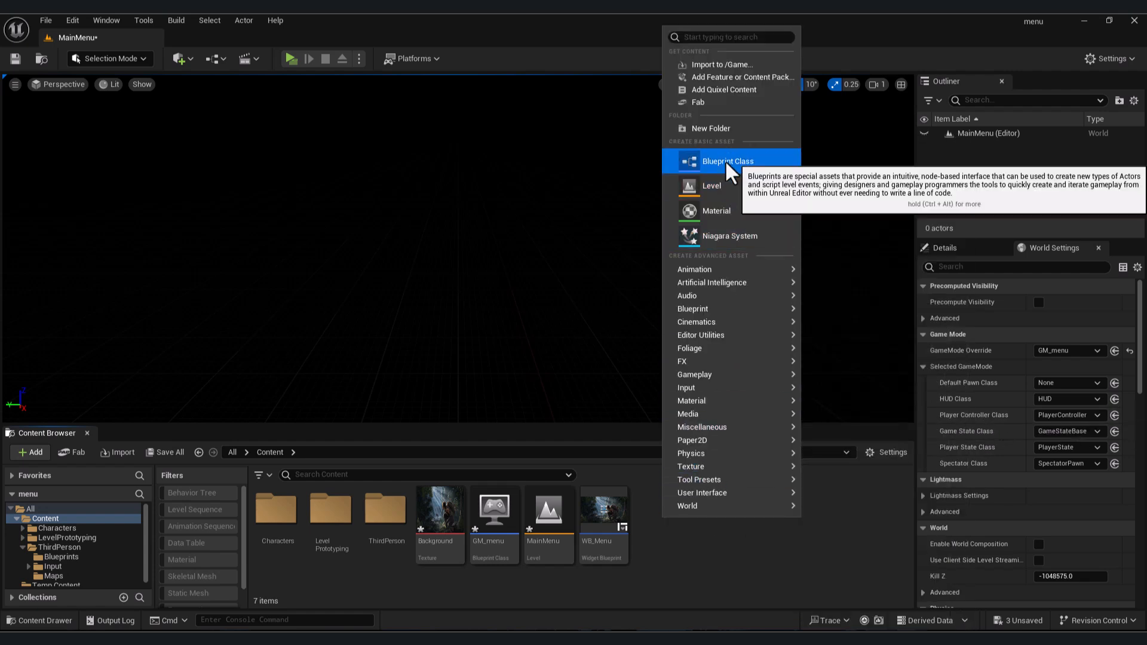
click(681, 157)
click(454, 313)
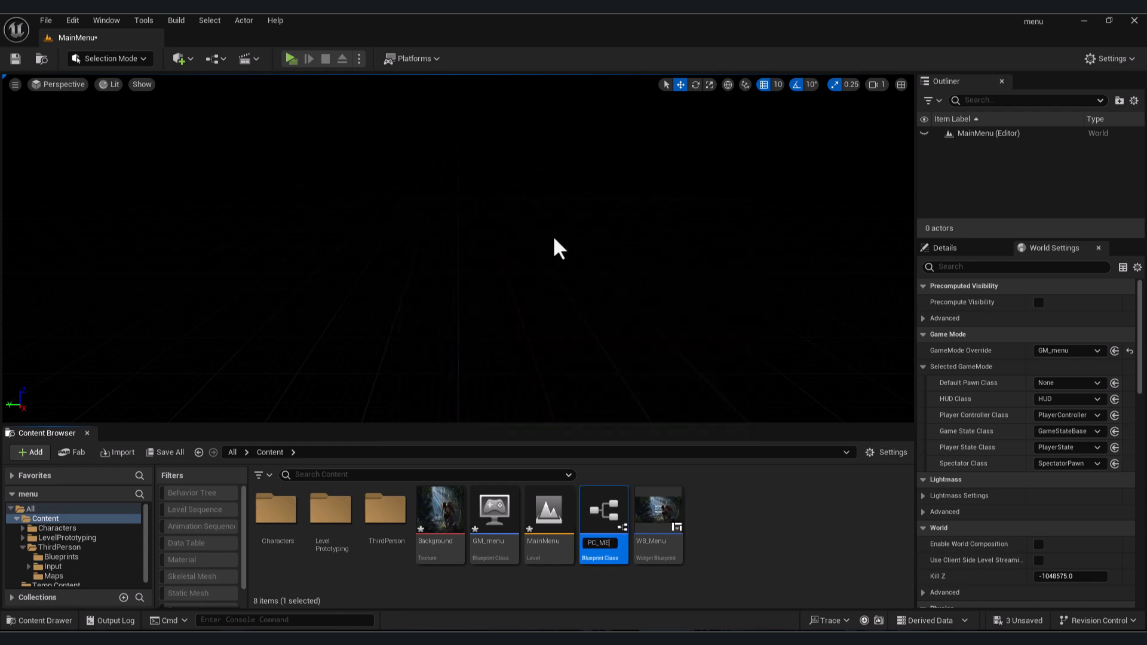
key(Return)
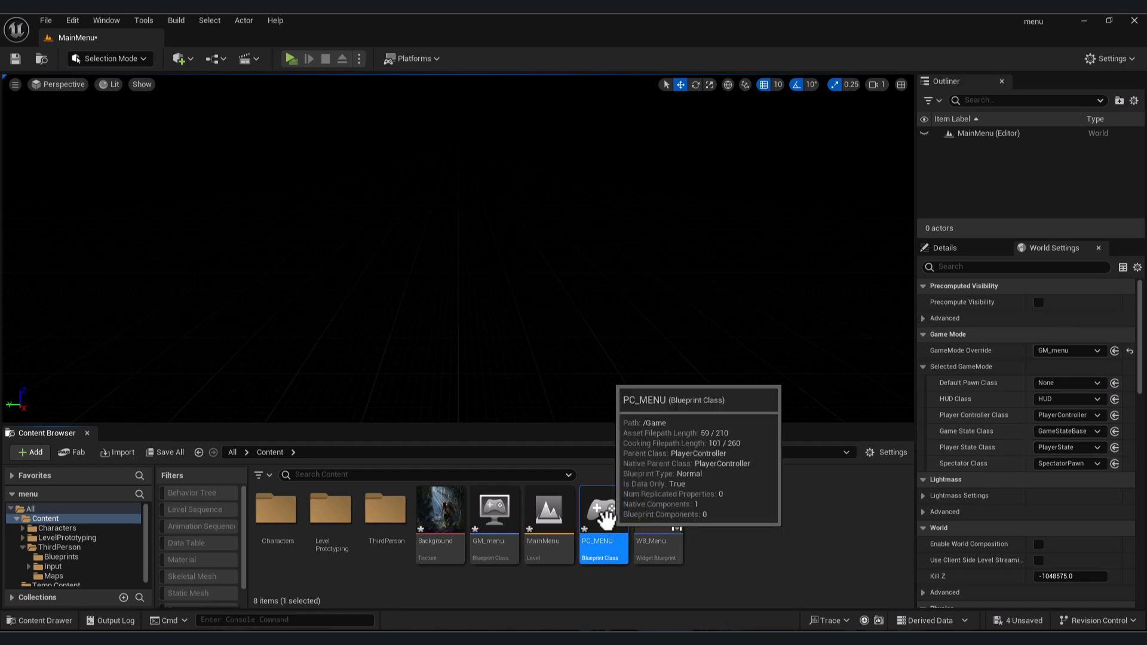
double_click(600, 526)
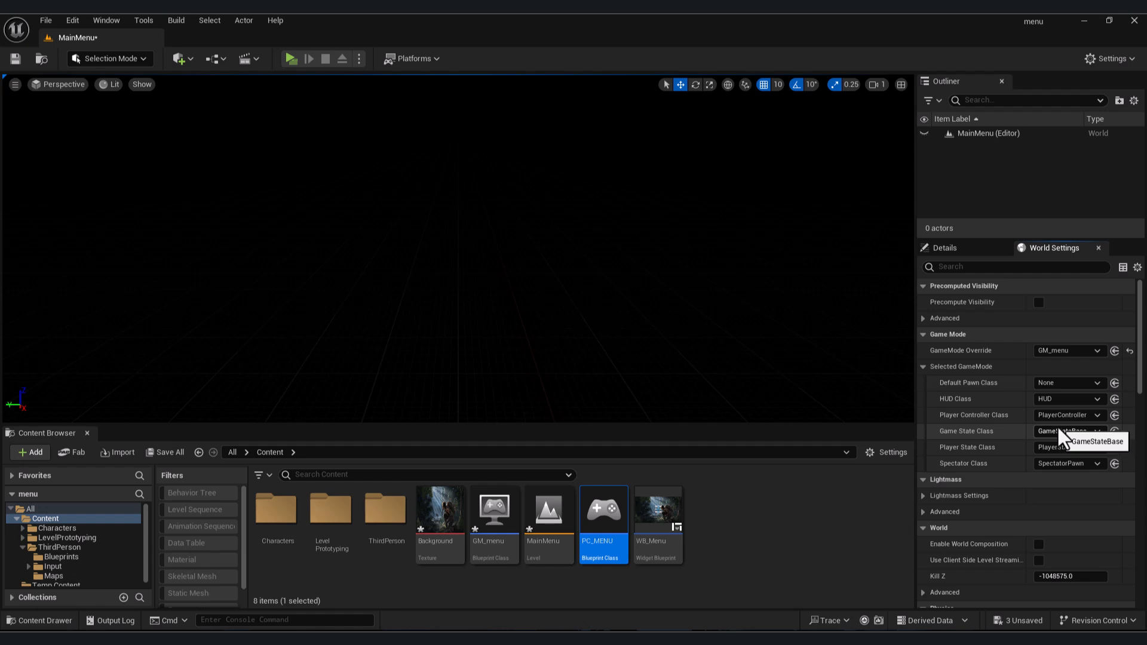
- Set the Player Controller Class to PC_MENU in World Settings
click(1064, 416)
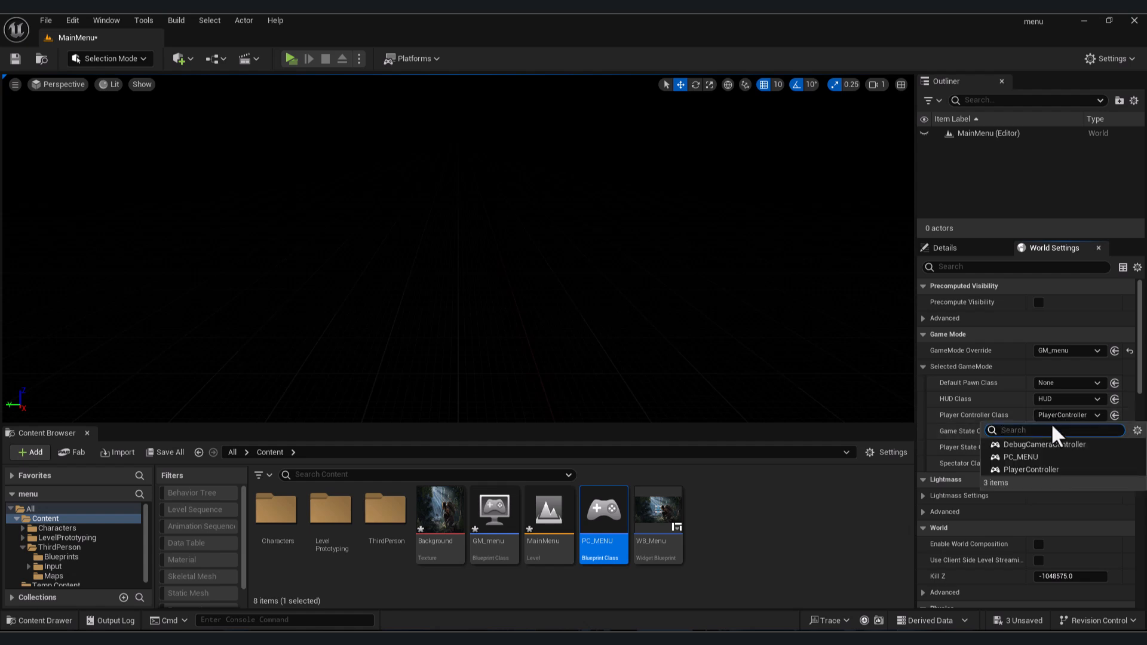
click(1039, 458)
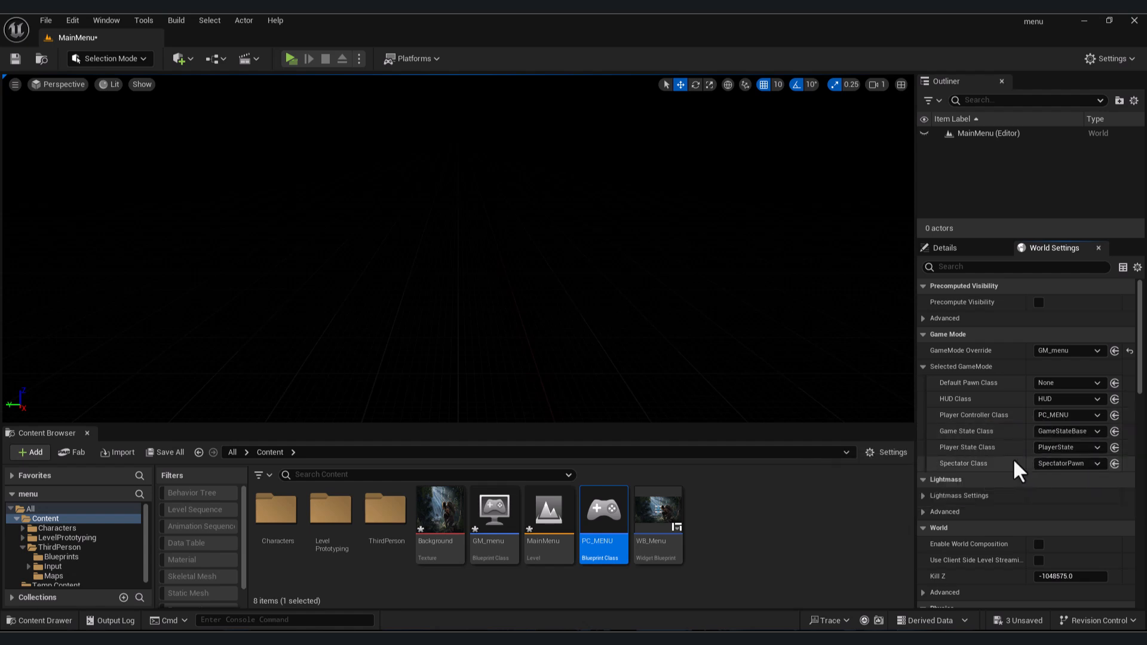
- Play the level in a new window to check the menu, then close the preview
click(292, 61)
drag(671, 148, 678, 102)
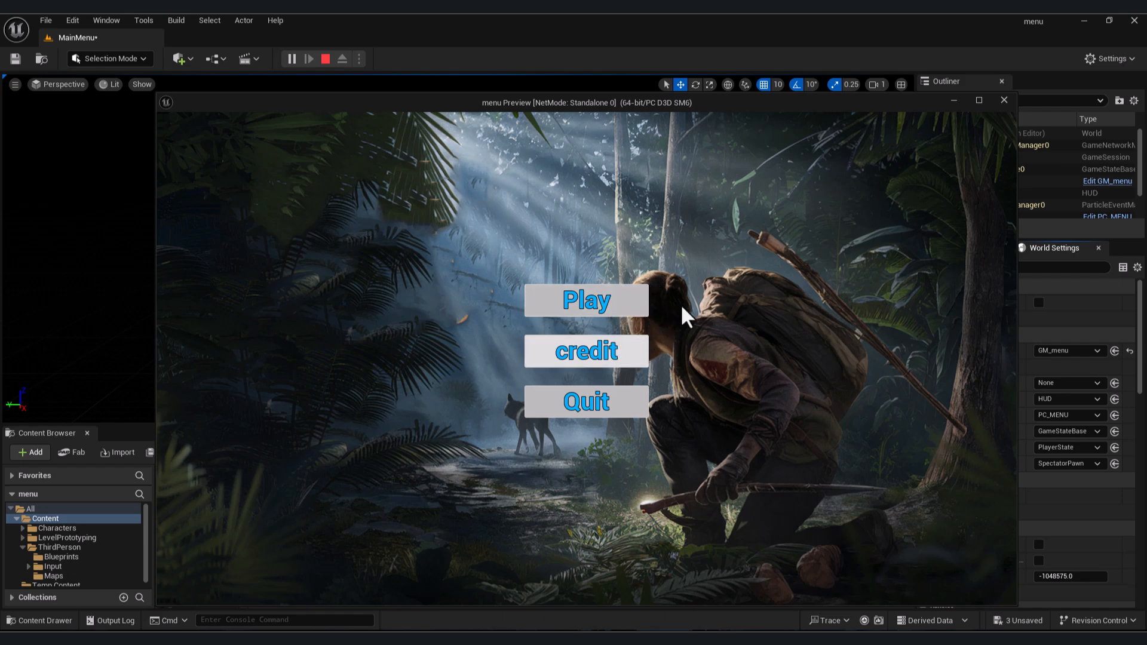
click(1005, 100)
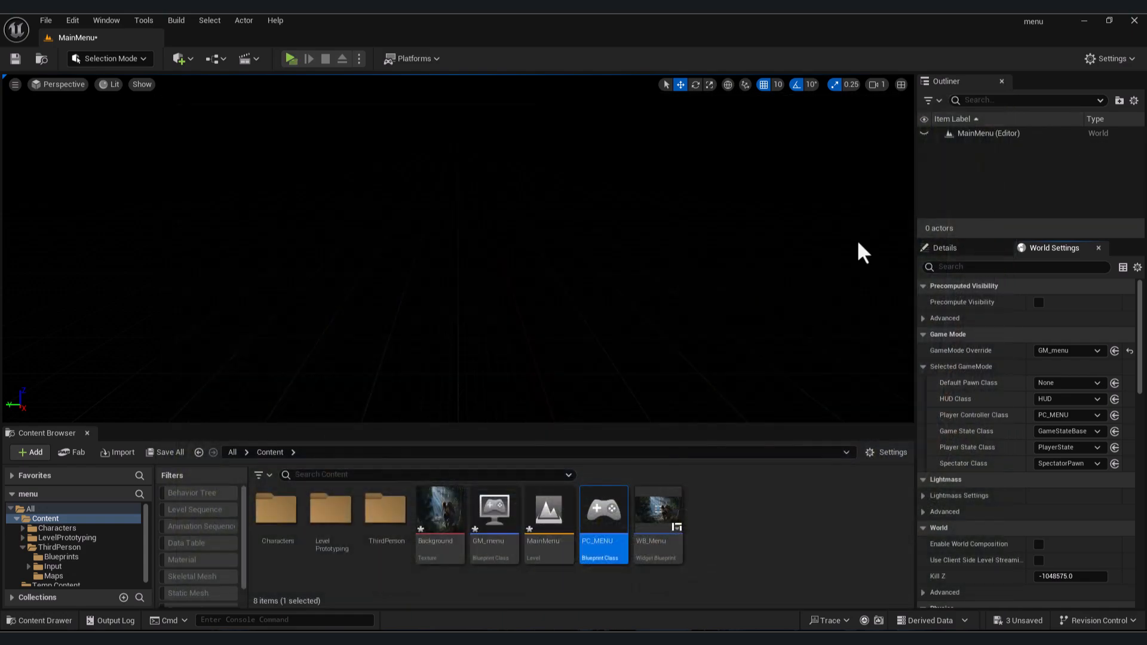
- Open WB_Menu, select the PlayBTN button and add its On Clicked event
double_click(647, 515)
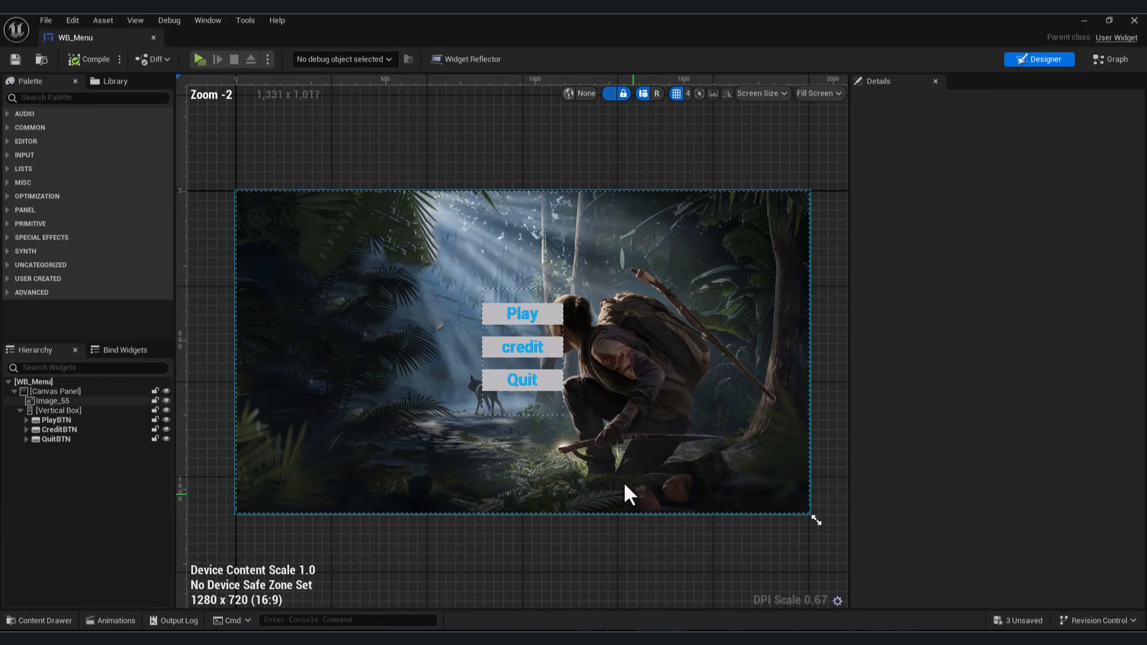
scroll(523, 287, up, 3)
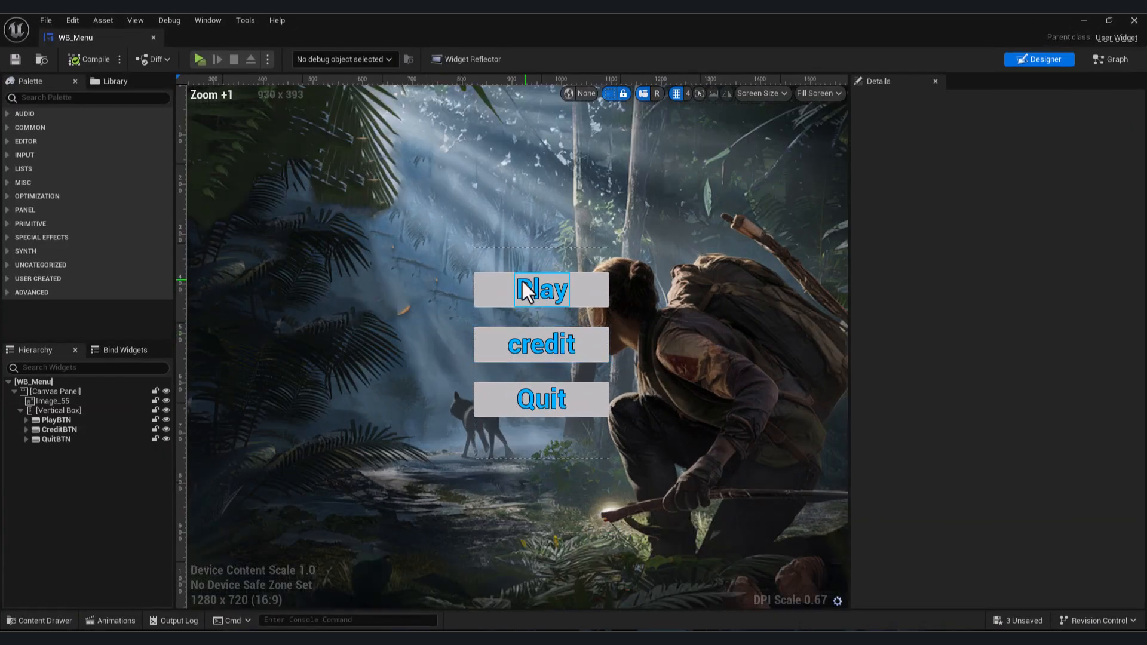
click(74, 420)
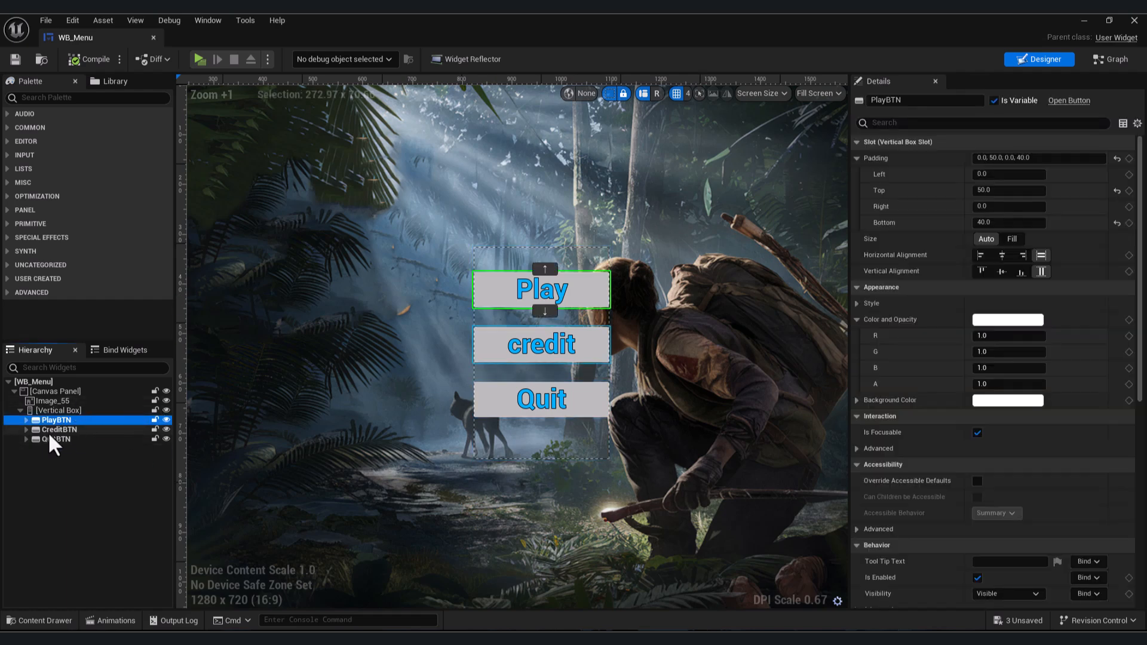
scroll(1004, 384, down, 10)
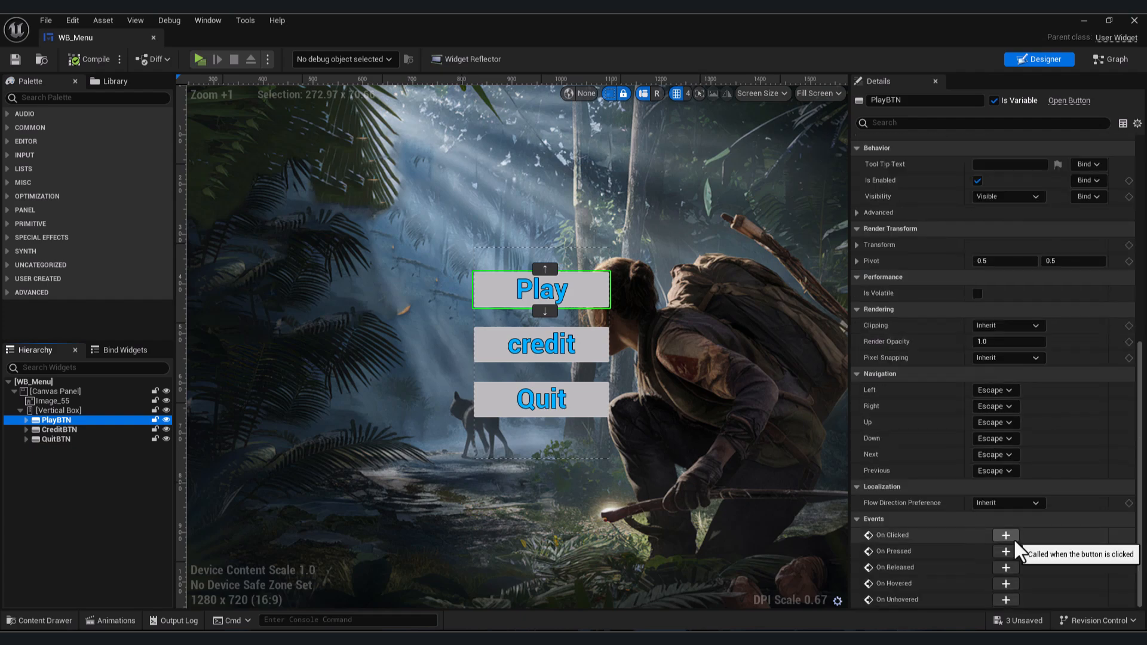
click(1006, 536)
- Connect an Open Level (by Name) node to the PlayBTN On Clicked event
right_drag(538, 341, 356, 348)
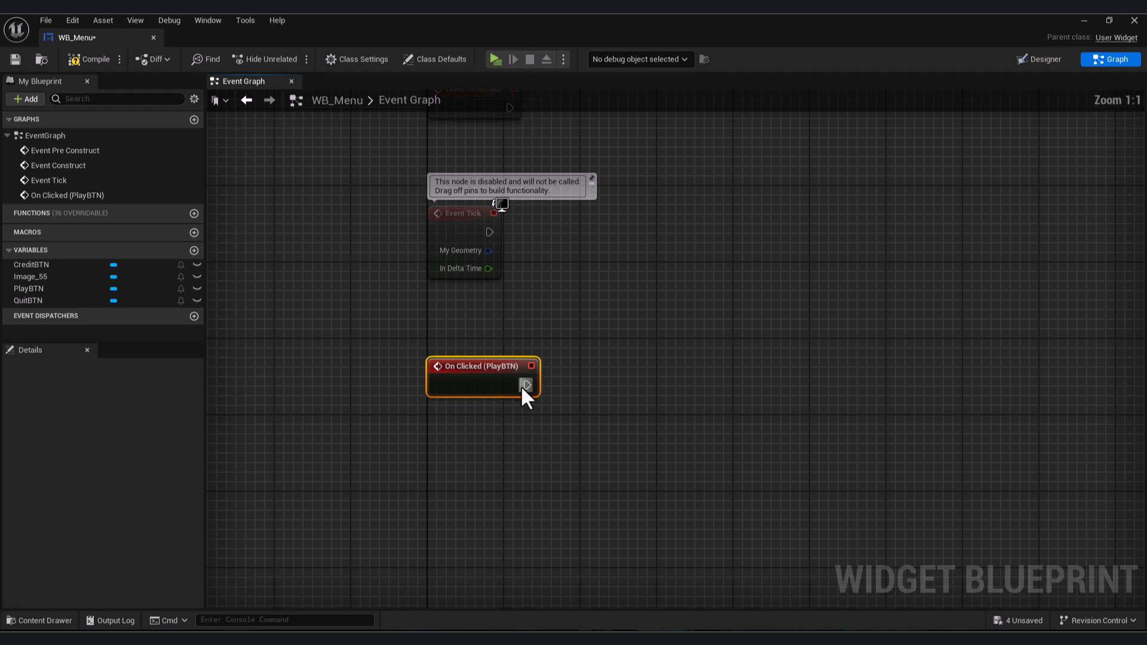
drag(524, 385, 653, 381)
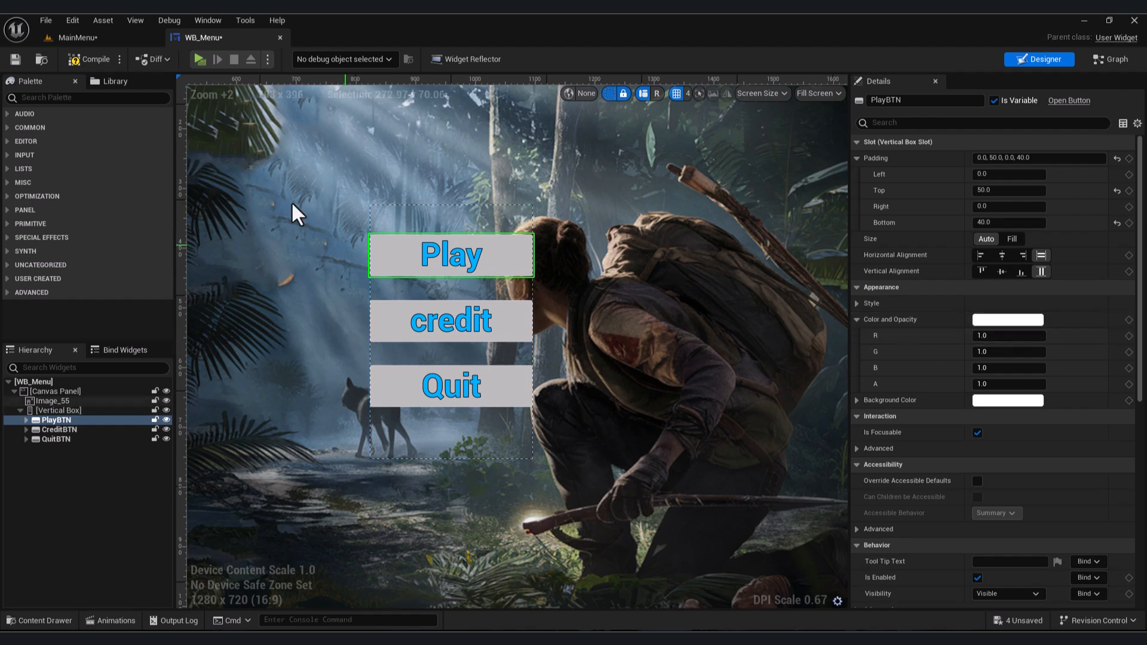
click(1115, 61)
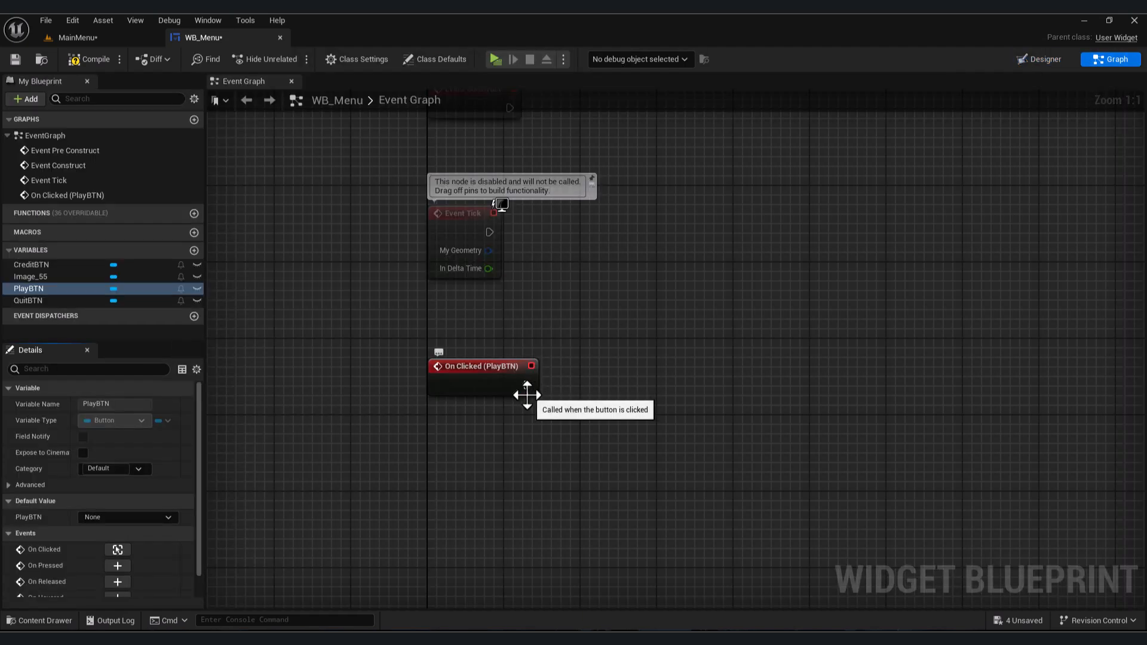
drag(527, 385, 617, 385)
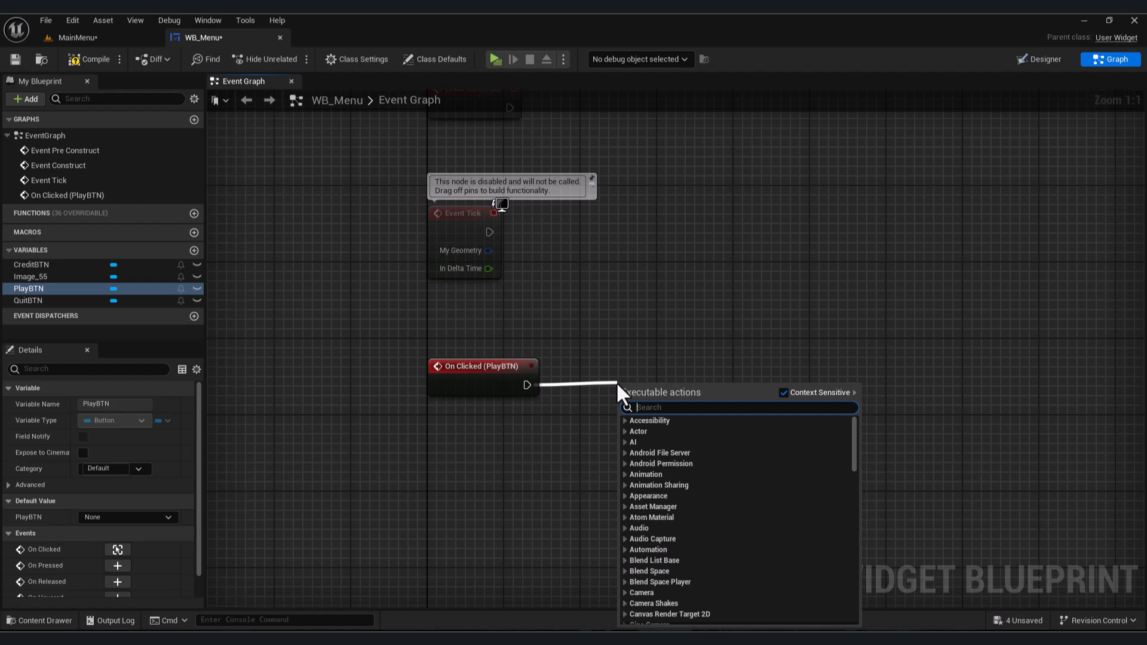
text(open level)
key(Return)
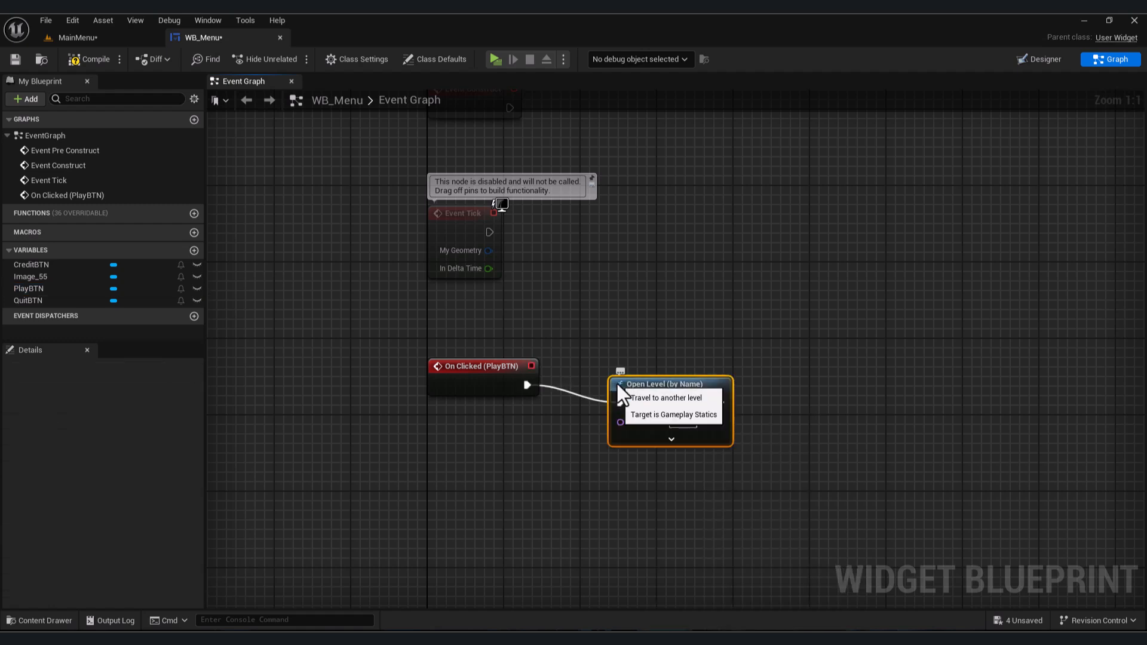
- Copy the ThirdPersonMap level name from the Maps folder and paste it into the Open Level node's Level Name
drag(646, 381, 656, 362)
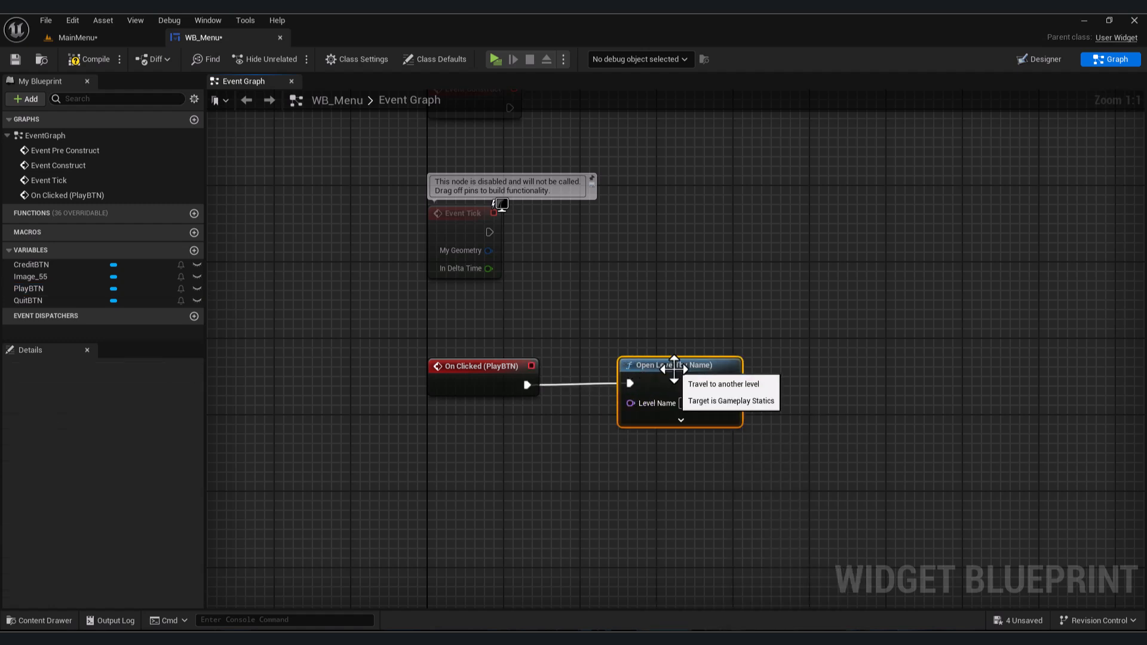
key(ctrl+space)
click(433, 475)
double_click(433, 476)
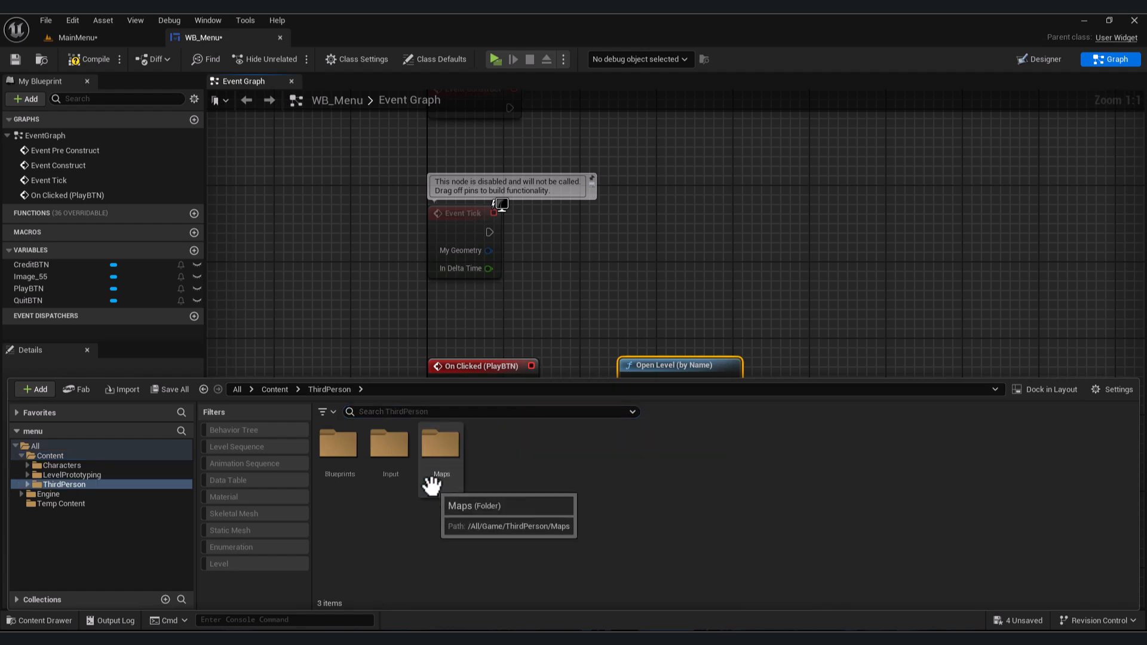
click(442, 481)
double_click(442, 482)
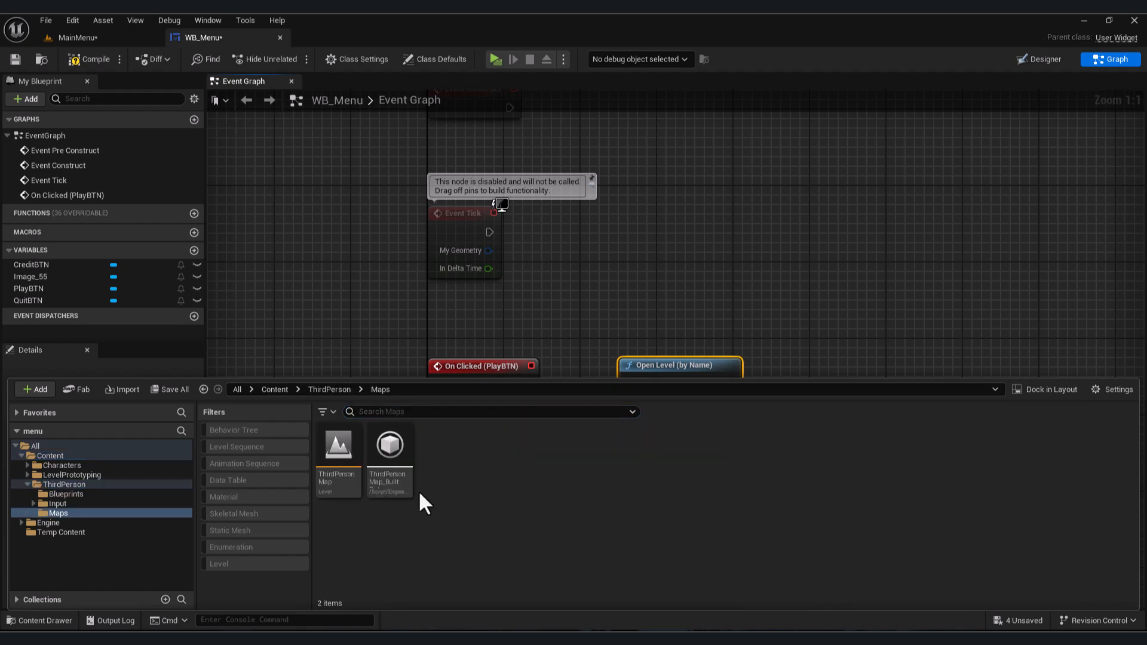
click(329, 488)
click(325, 476)
key(ctrl+c)
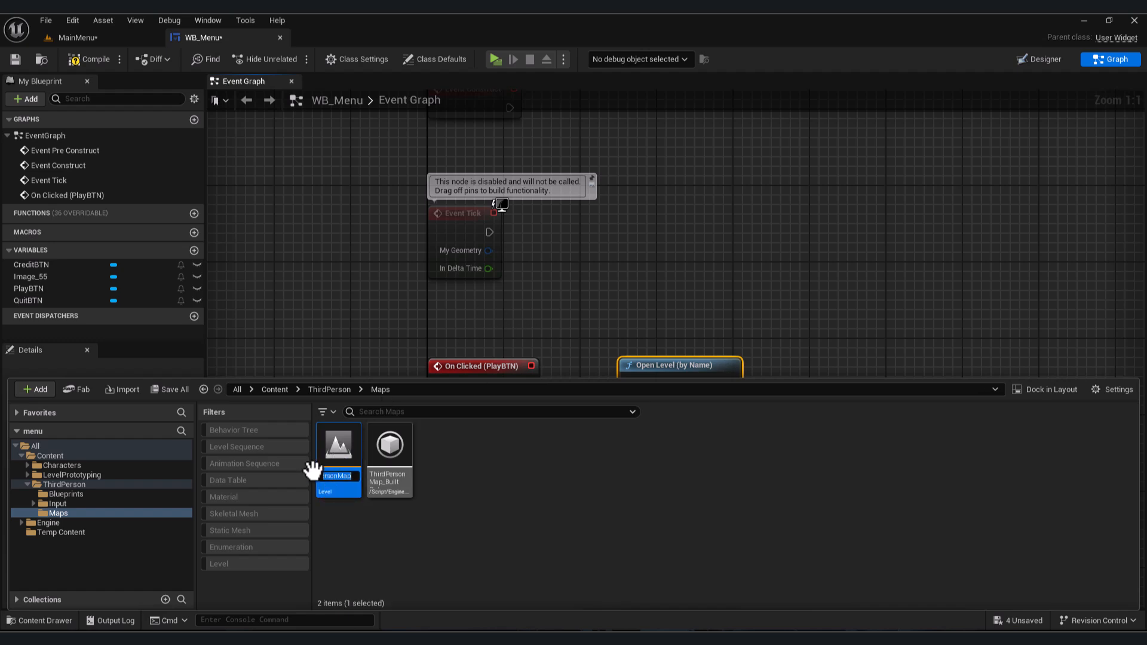
right_drag(674, 232, 651, 162)
click(662, 335)
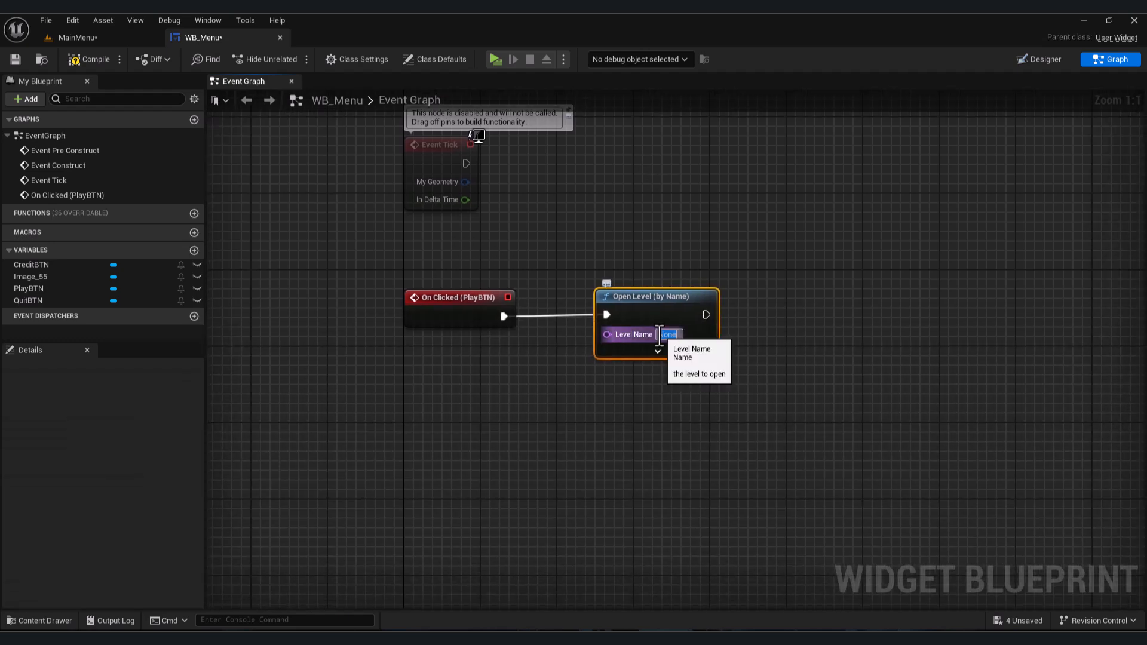
key(ctrl+v)
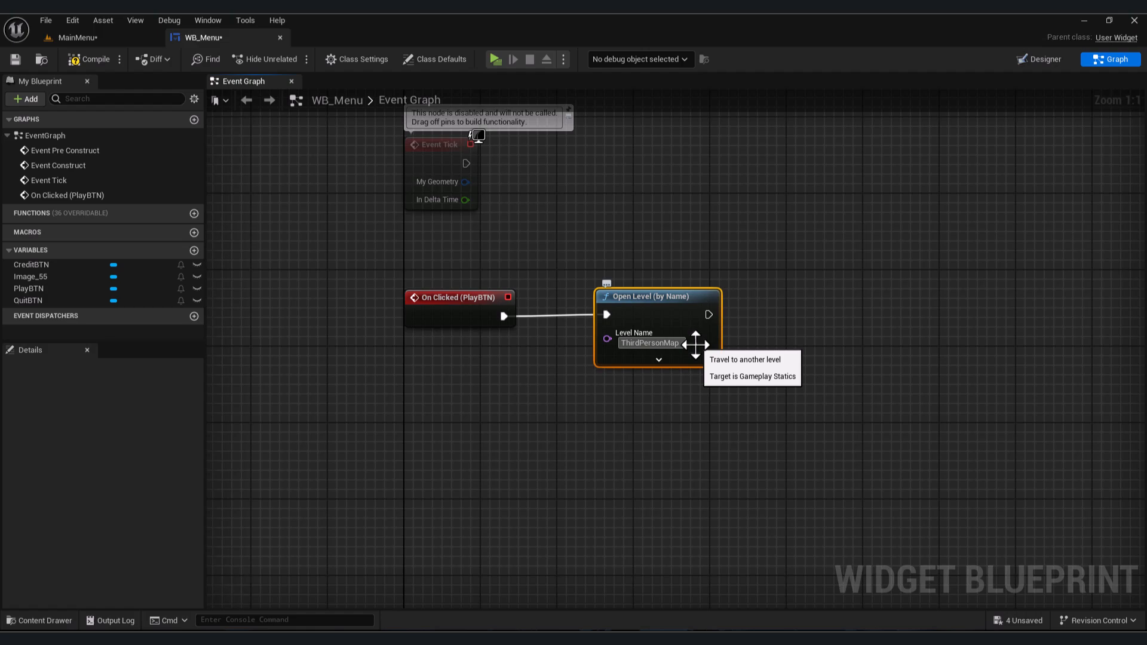
- Return to the designer, select the QuitBTN button and add its On Clicked event
click(1040, 60)
scroll(522, 299, up, 4)
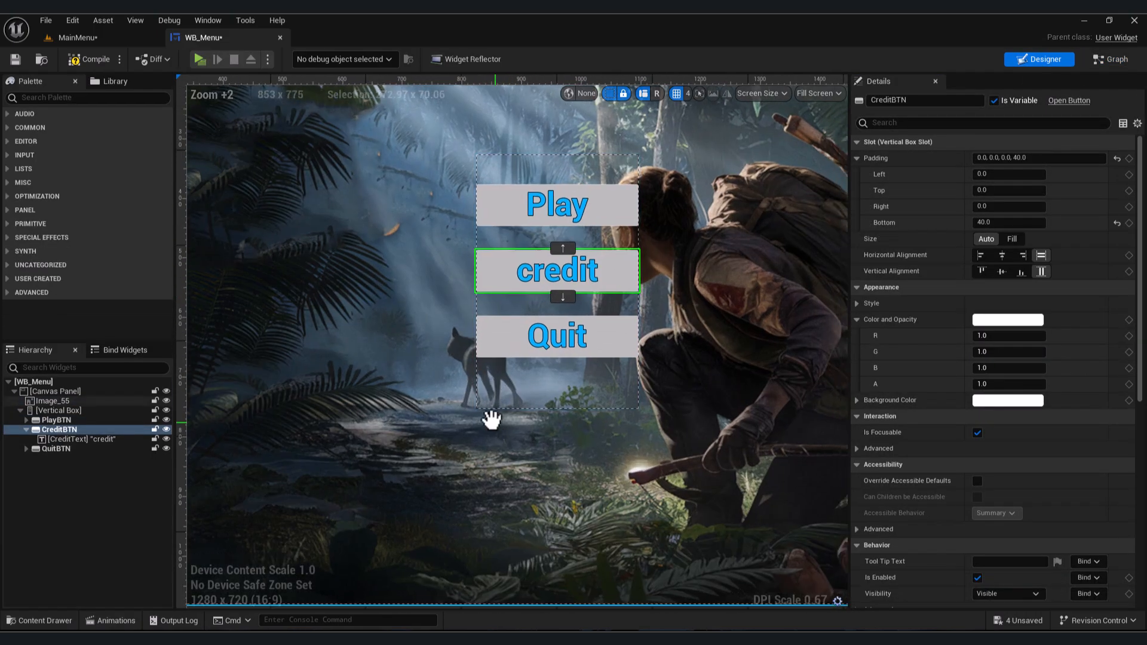
right_drag(491, 420, 482, 407)
click(500, 332)
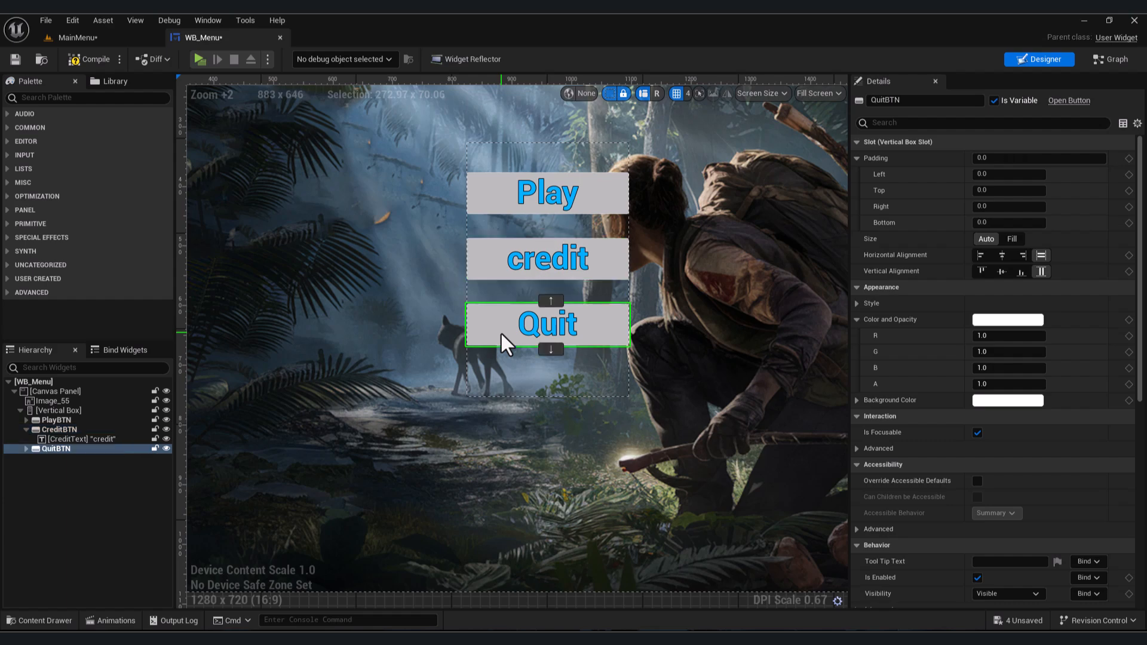
scroll(1028, 400, down, 10)
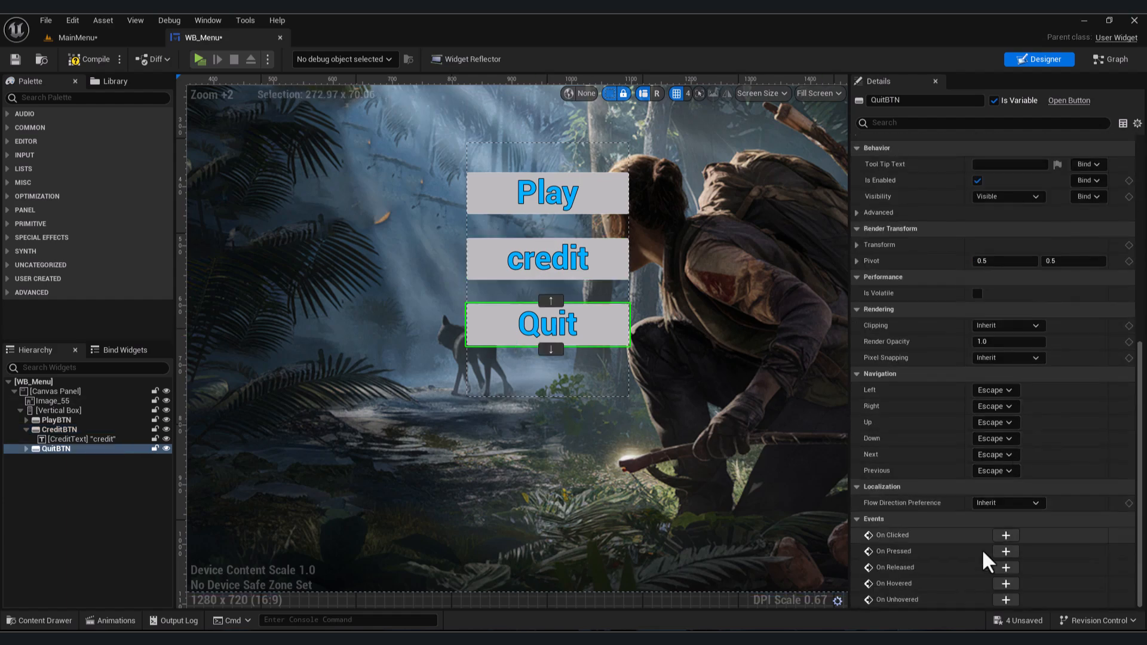
click(1001, 551)
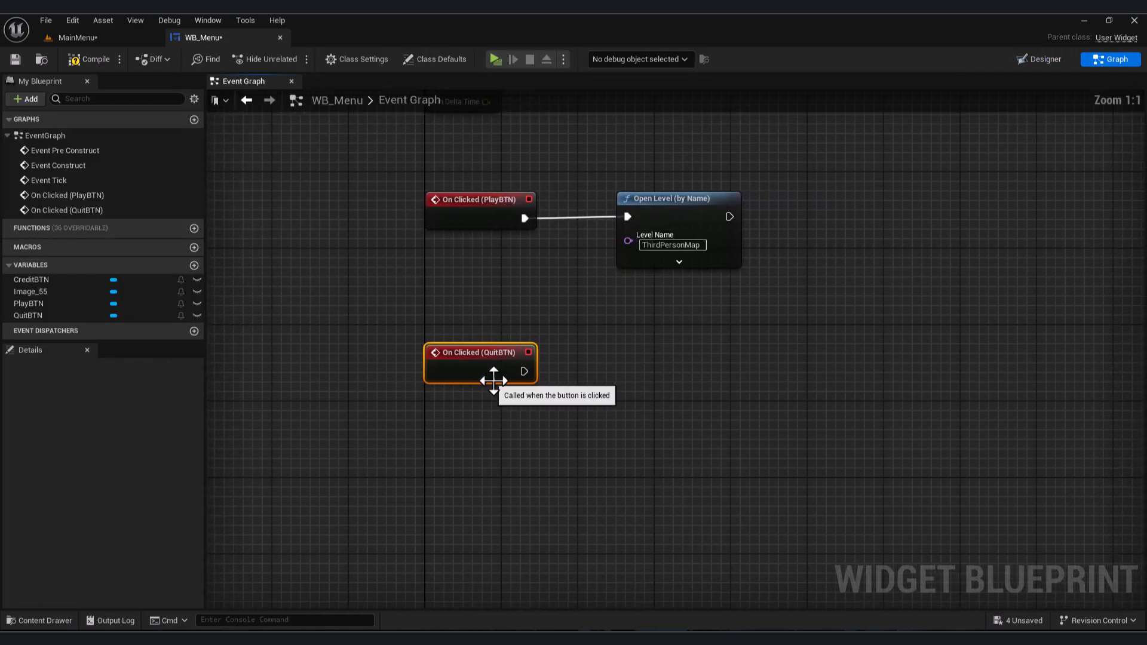
- Connect a Quit Game node to the QuitBTN On Clicked event
drag(524, 371, 697, 374)
text(quit)
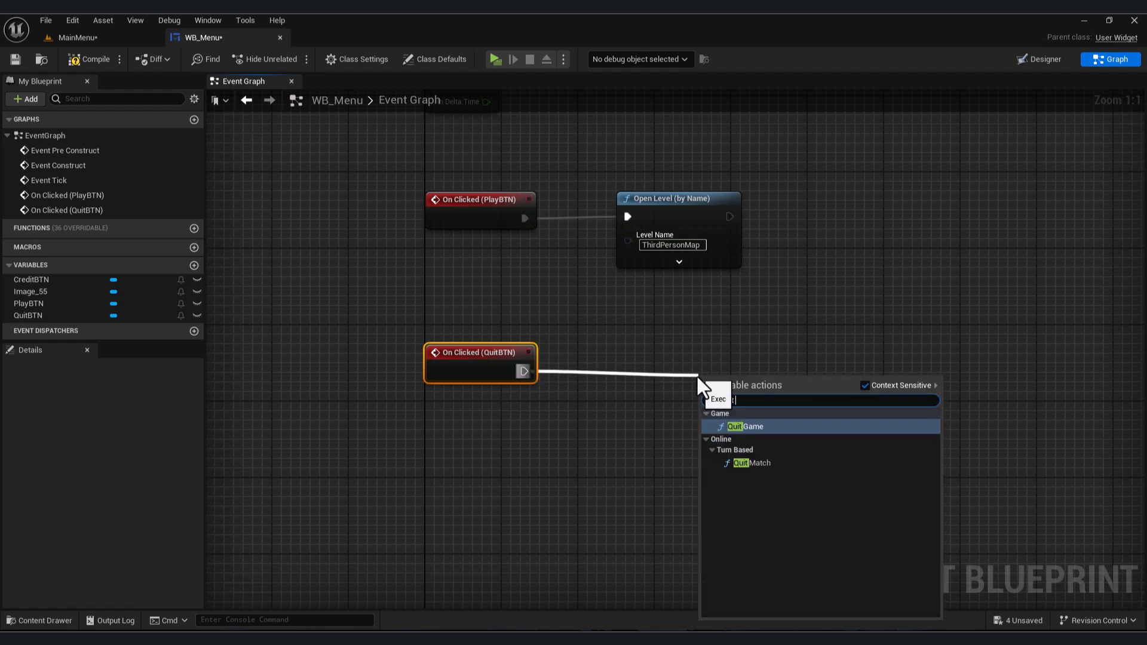
key(Return)
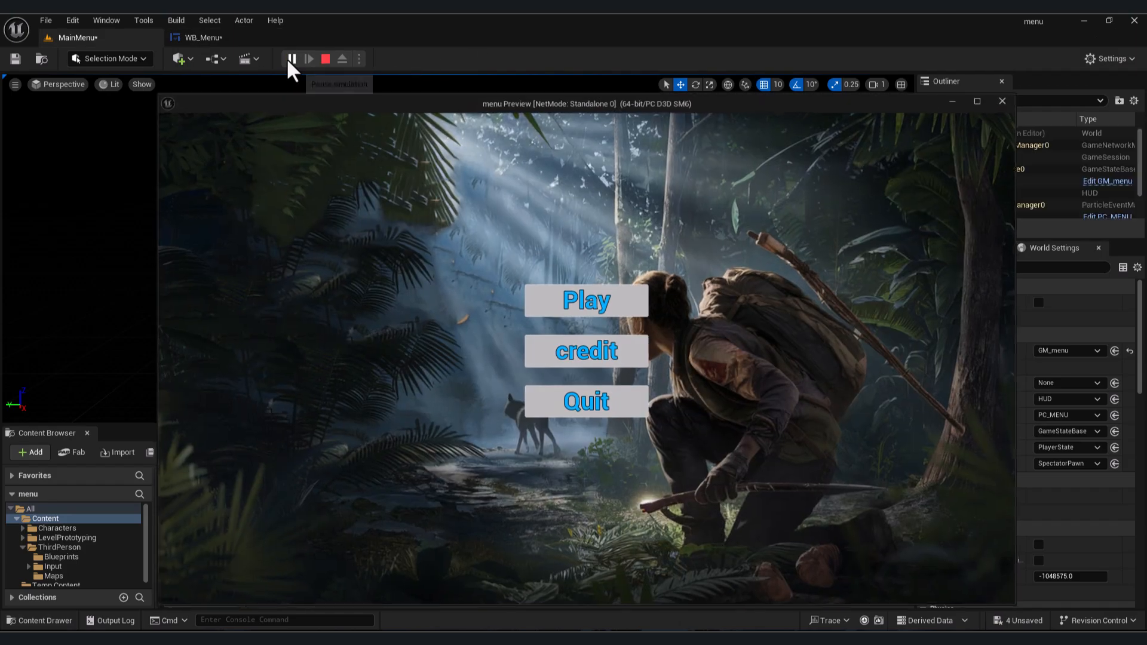
- Play the level to test the Quit and Play buttons of the menu
click(612, 406)
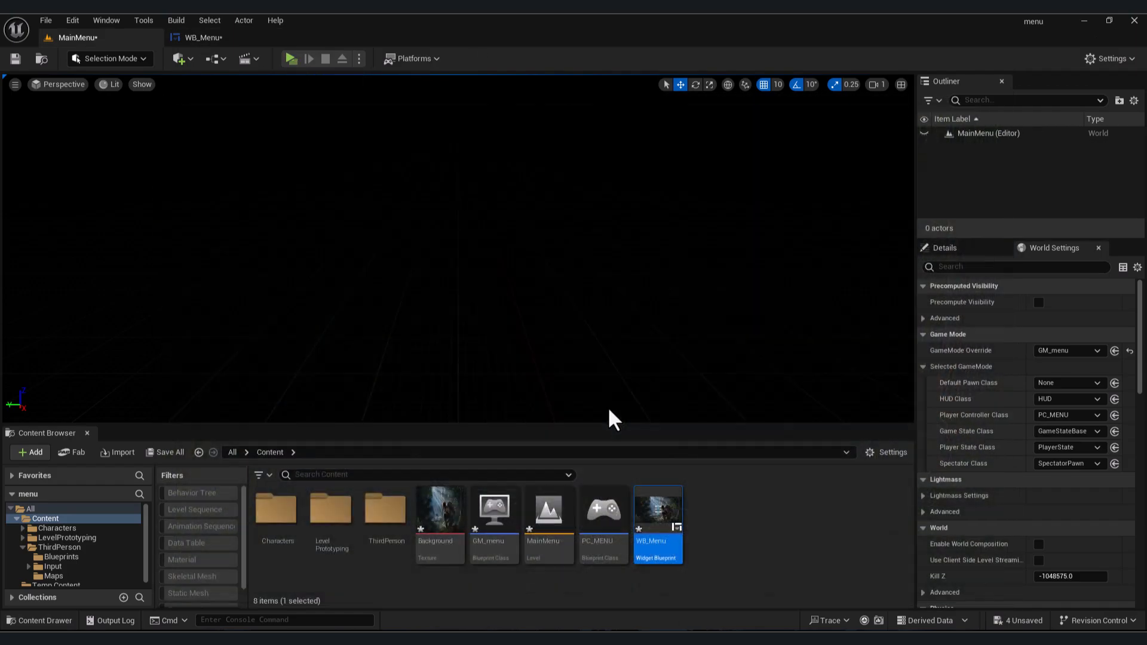
click(291, 58)
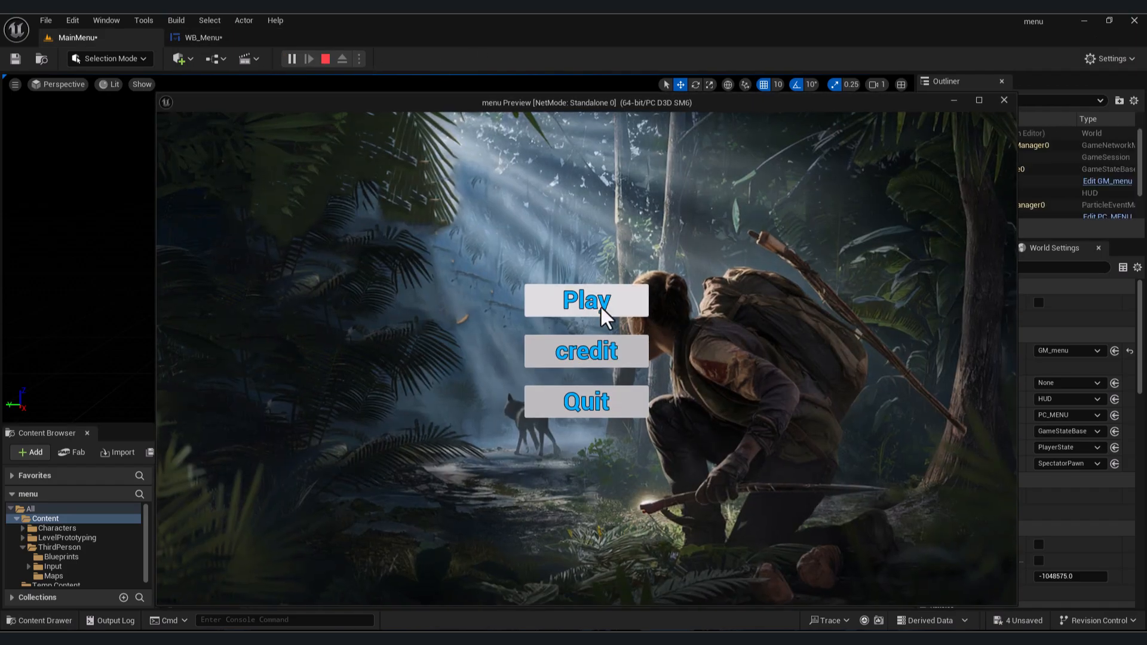
click(624, 310)
key(w)
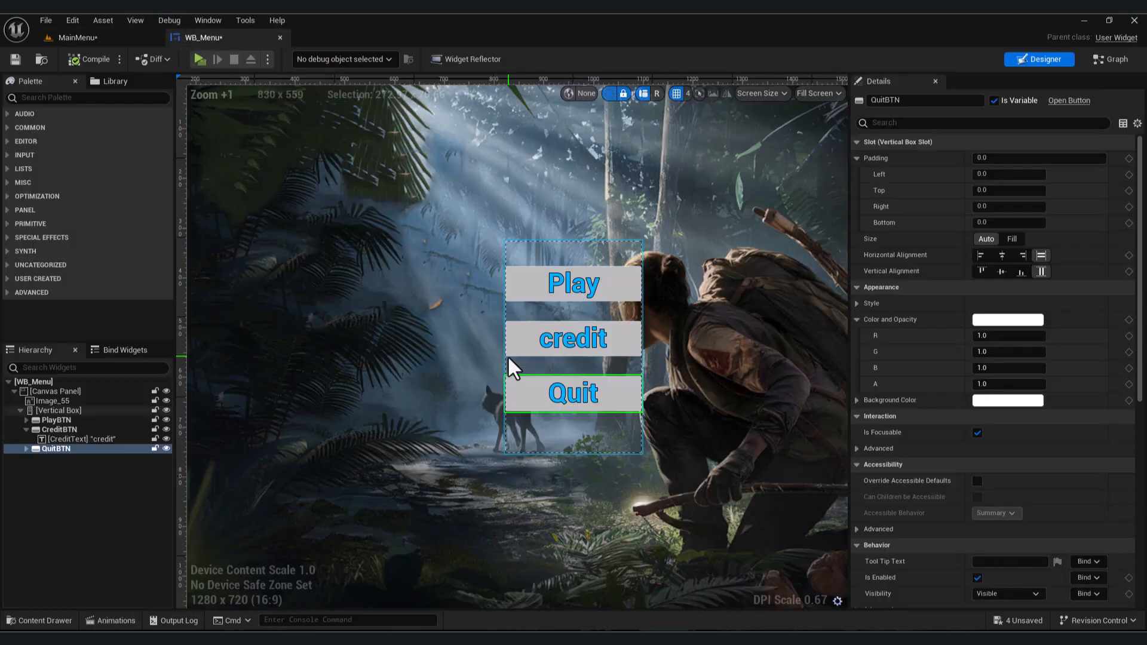
click(517, 339)
scroll(516, 342, up, 3)
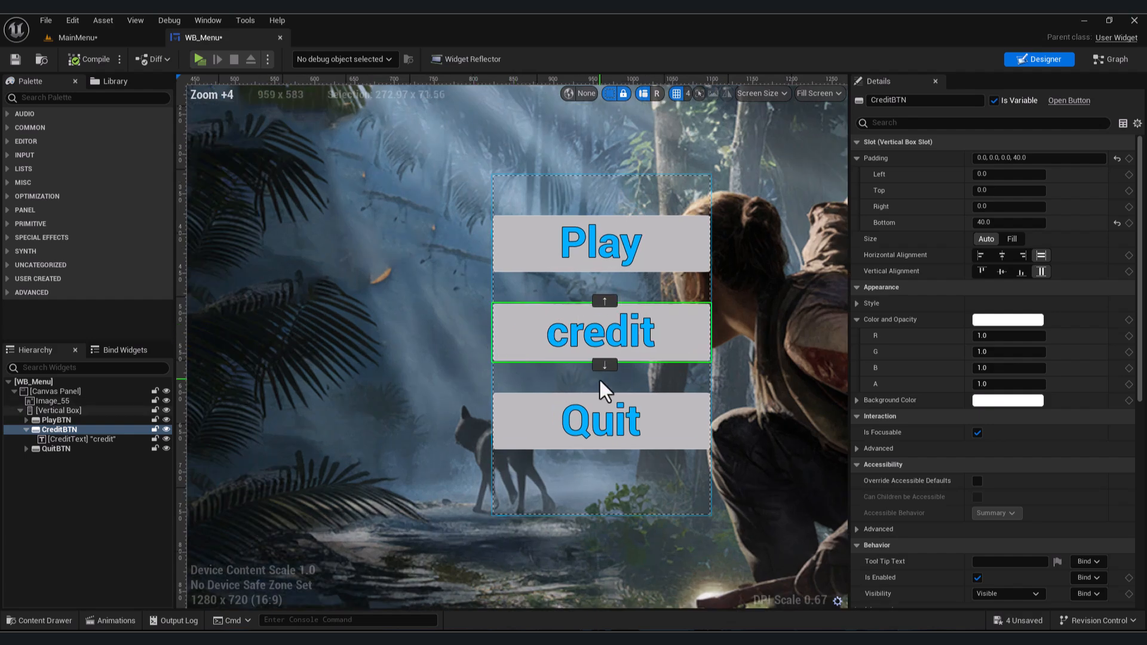
scroll(517, 332, down, 7)
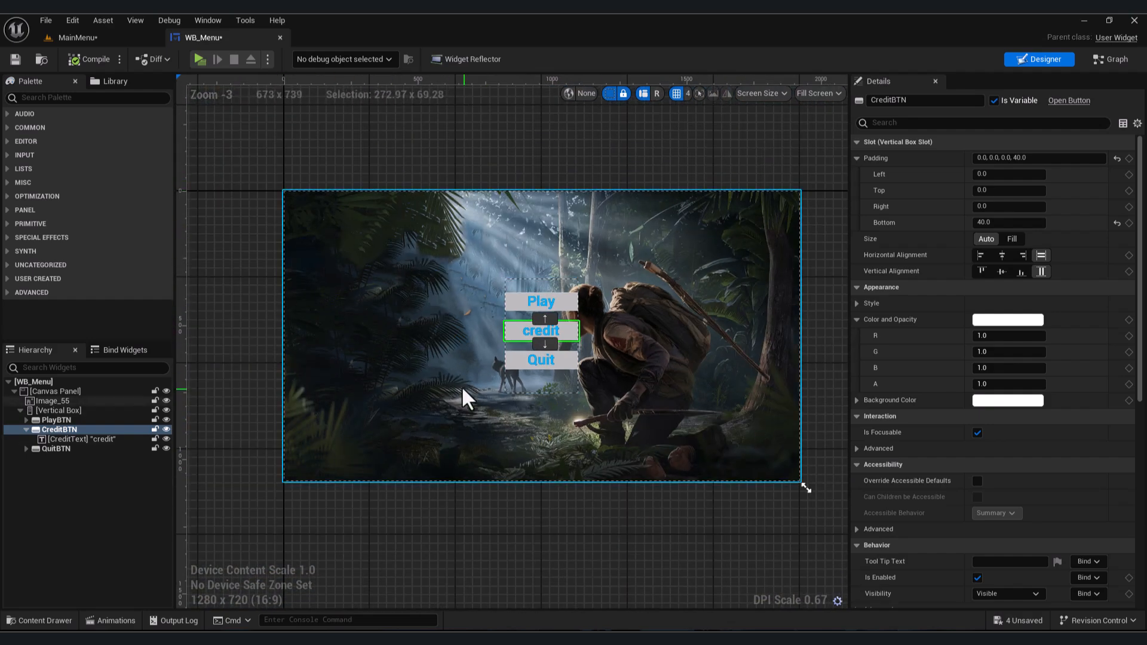
scroll(327, 256, up, 2)
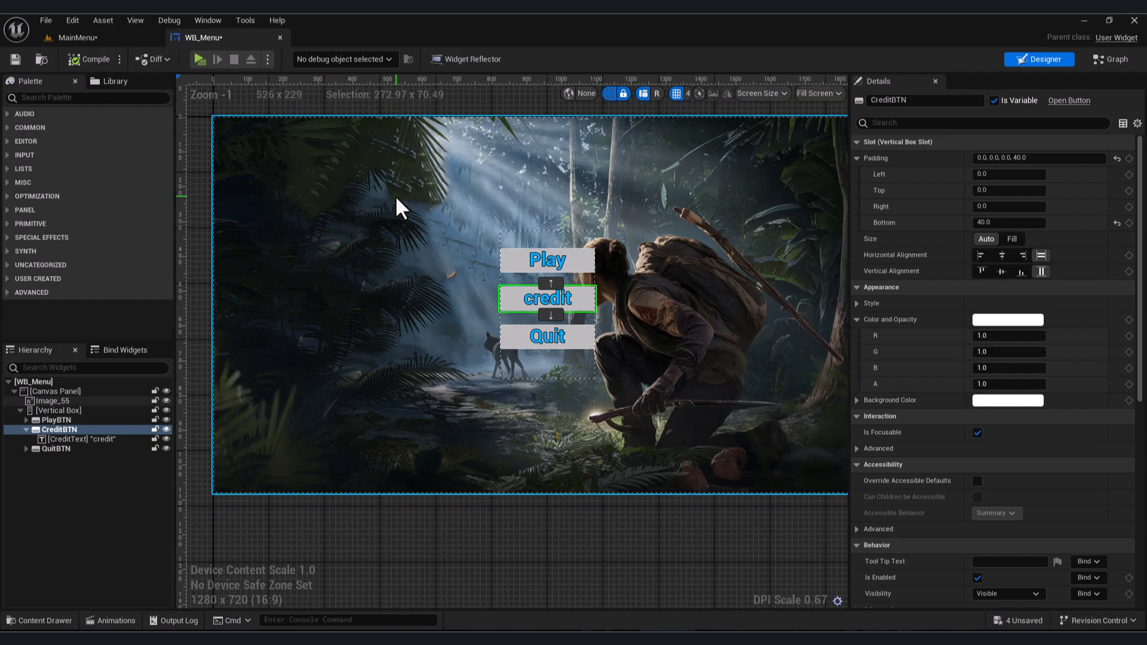
scroll(553, 296, up, 2)
scroll(553, 297, up, 2)
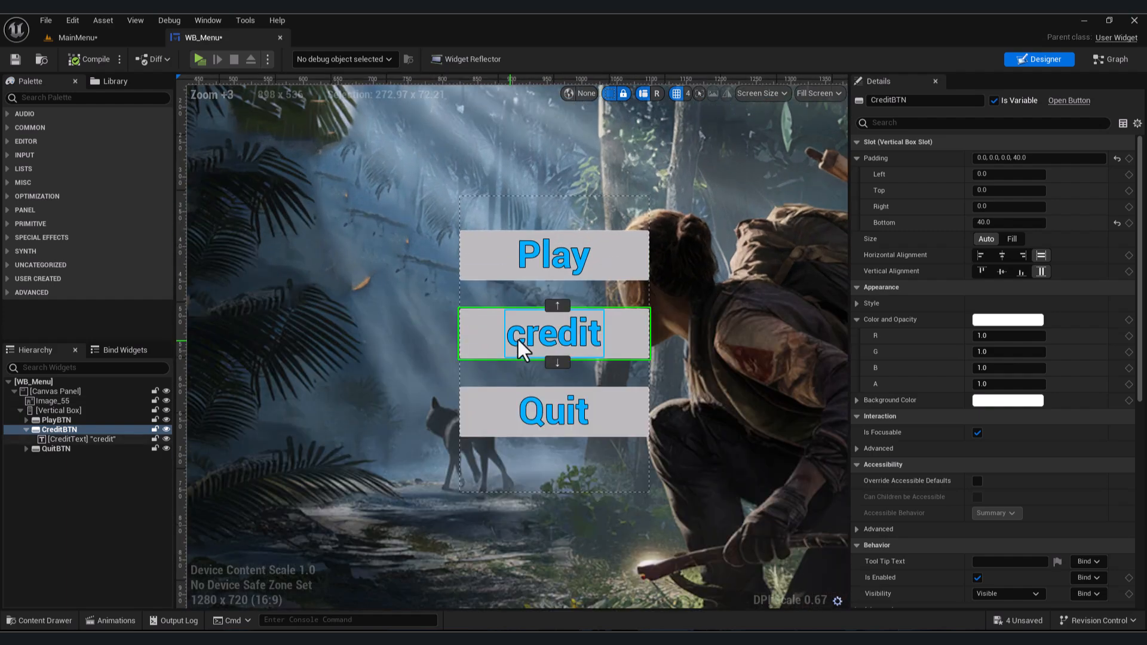
- Create a new Widget Blueprint named WB_credit in the Content folder and open it
click(114, 38)
right_click(745, 545)
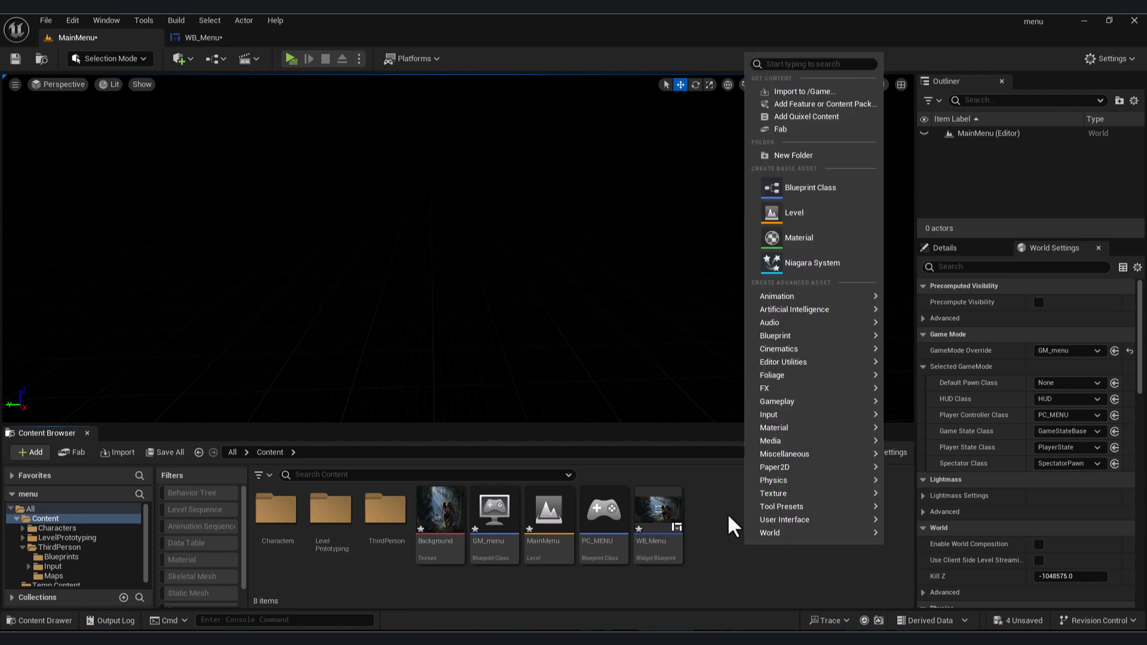
mouse_move(784, 521)
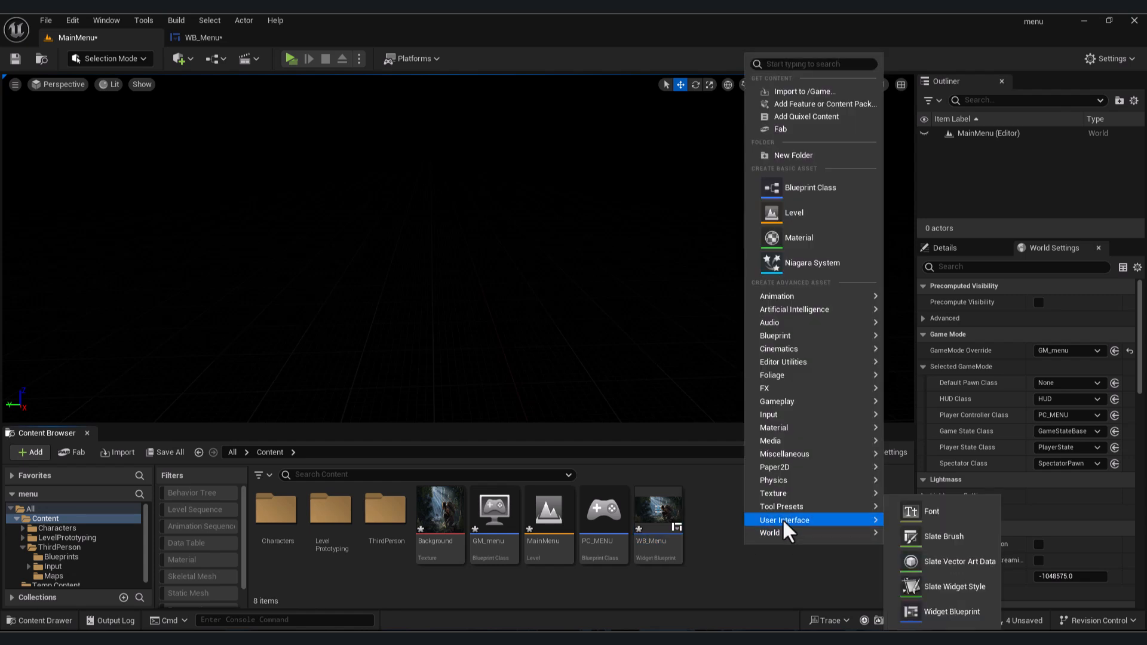
click(955, 612)
click(478, 241)
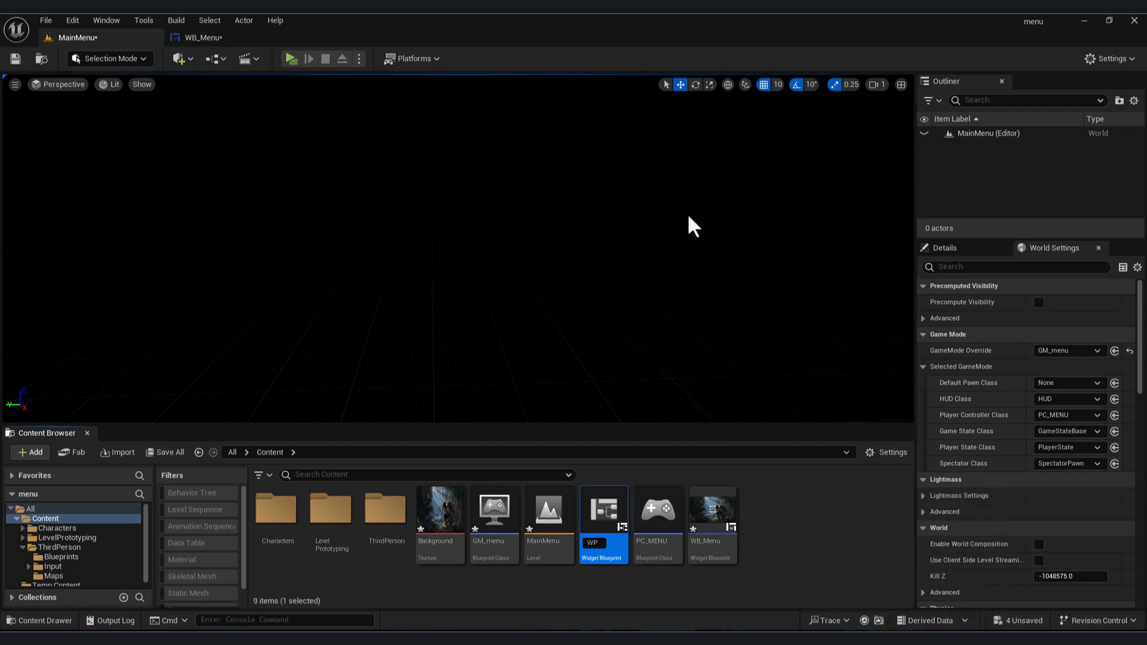
key(Return)
key(Return)
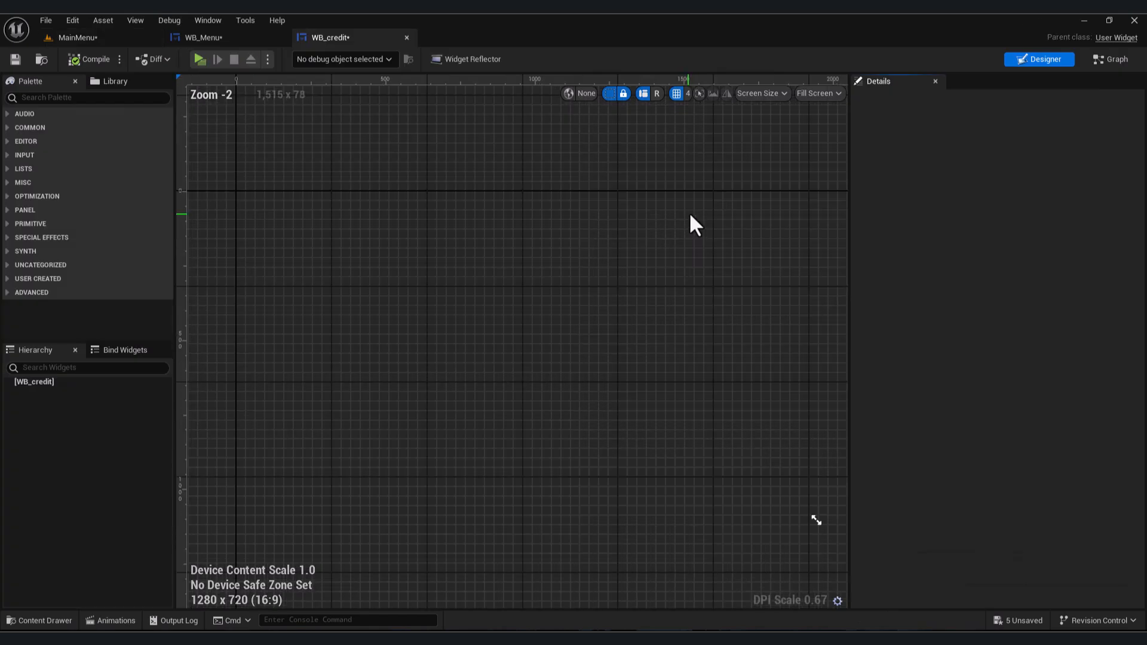
- Add a Canvas Panel as the root of WB_credit and place a Text widget in its centre
text(canva)
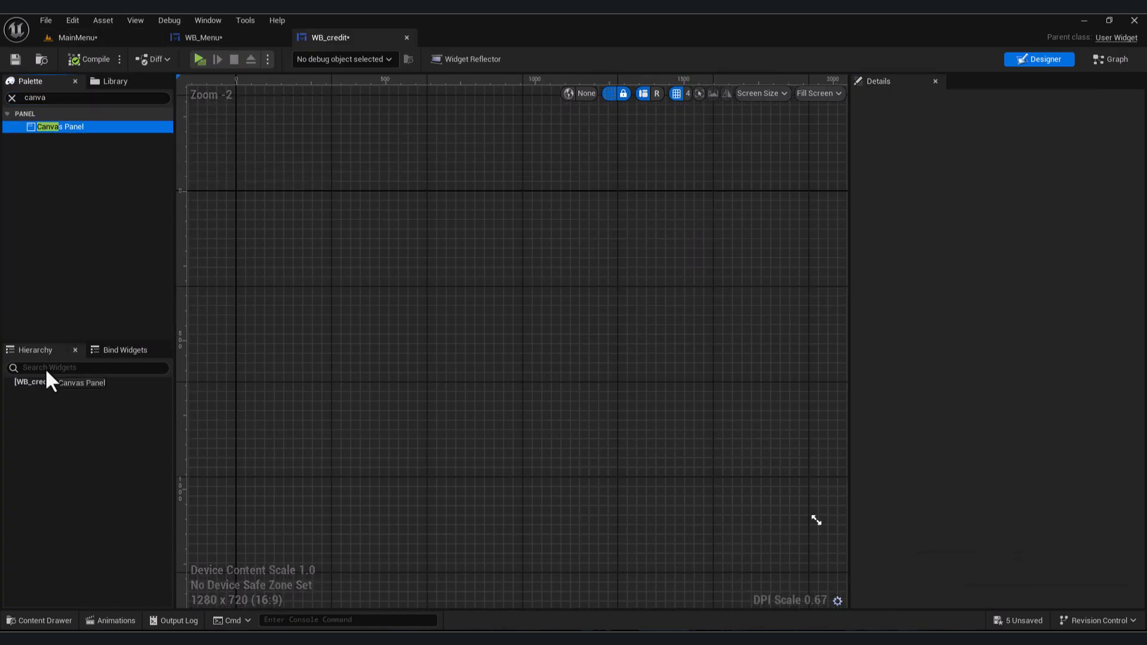
drag(47, 371, 45, 382)
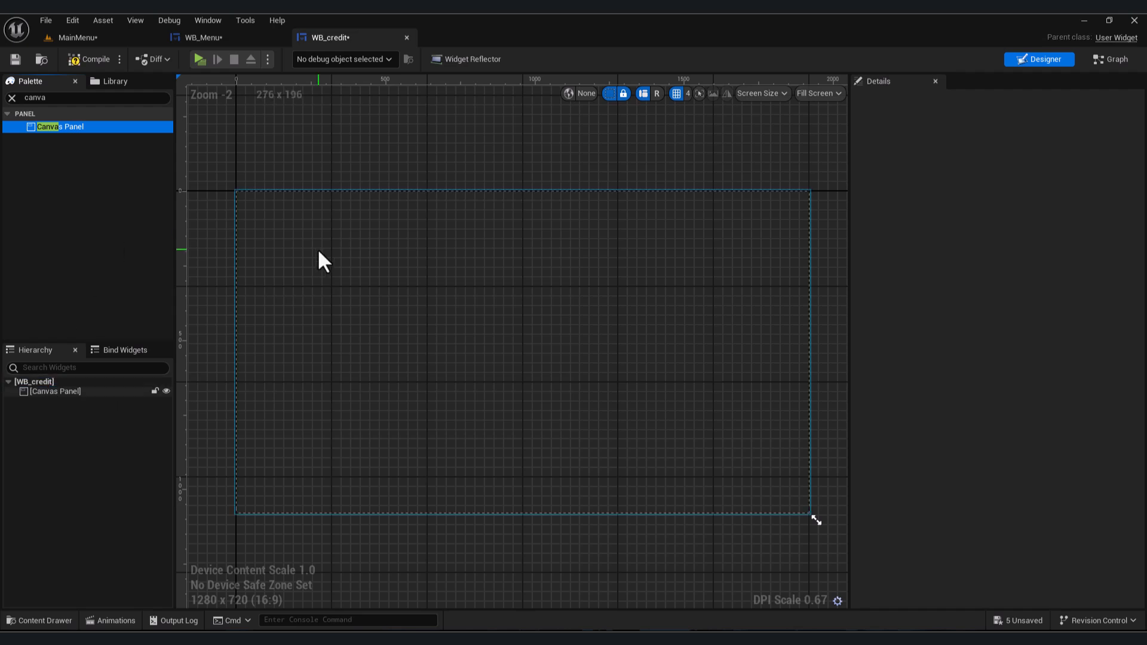
click(81, 97)
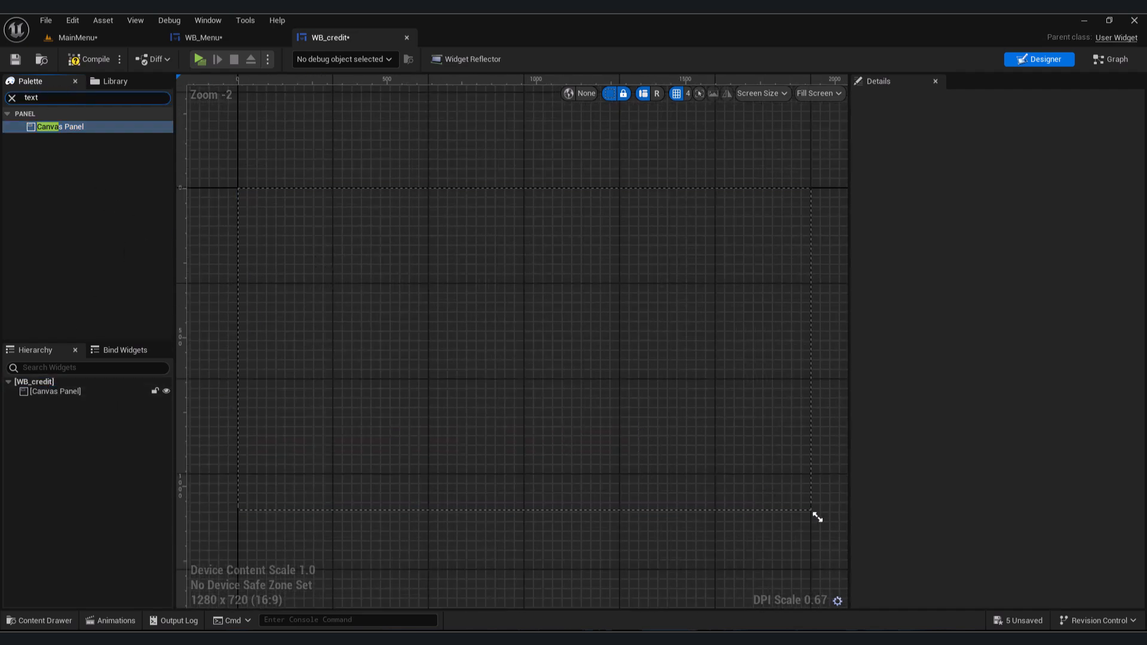
text(text)
drag(50, 141, 476, 385)
- Anchor the text to the screen centre, reset its position to 0, 0 and set alignment to 0.5, 0.5
click(1046, 158)
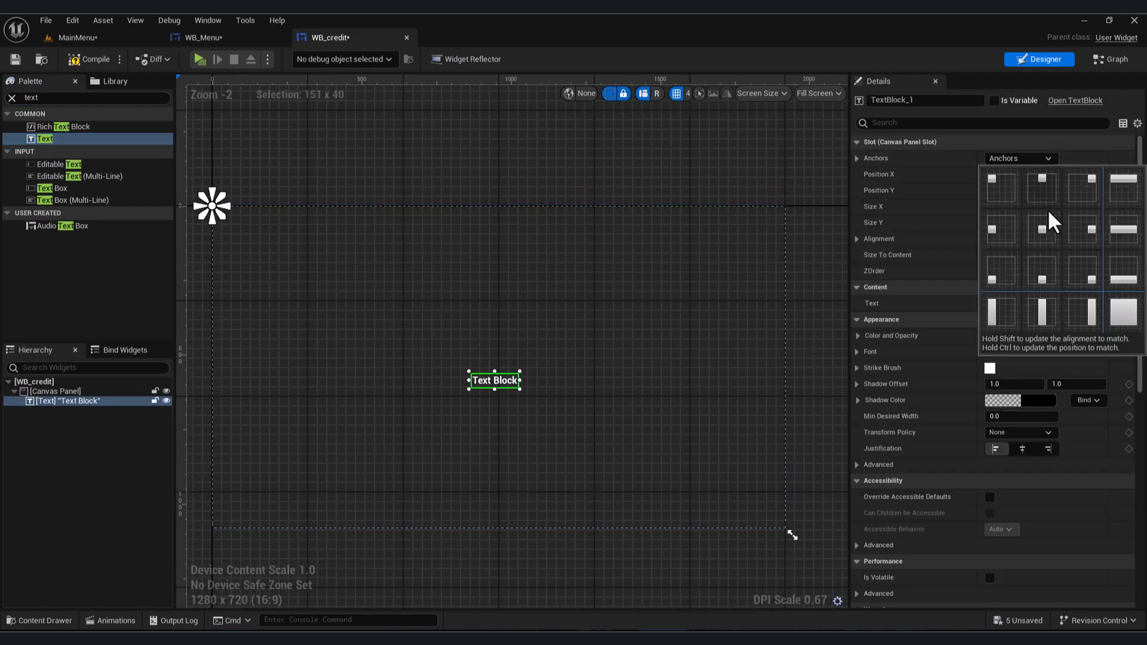
click(1052, 222)
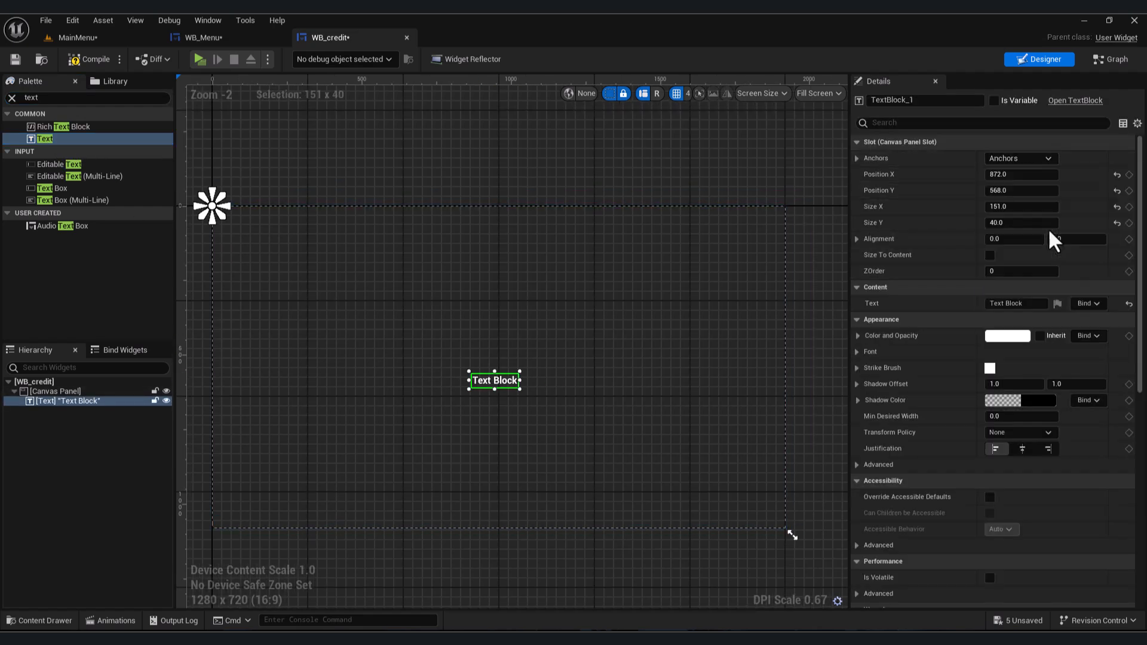
click(1117, 174)
click(1117, 190)
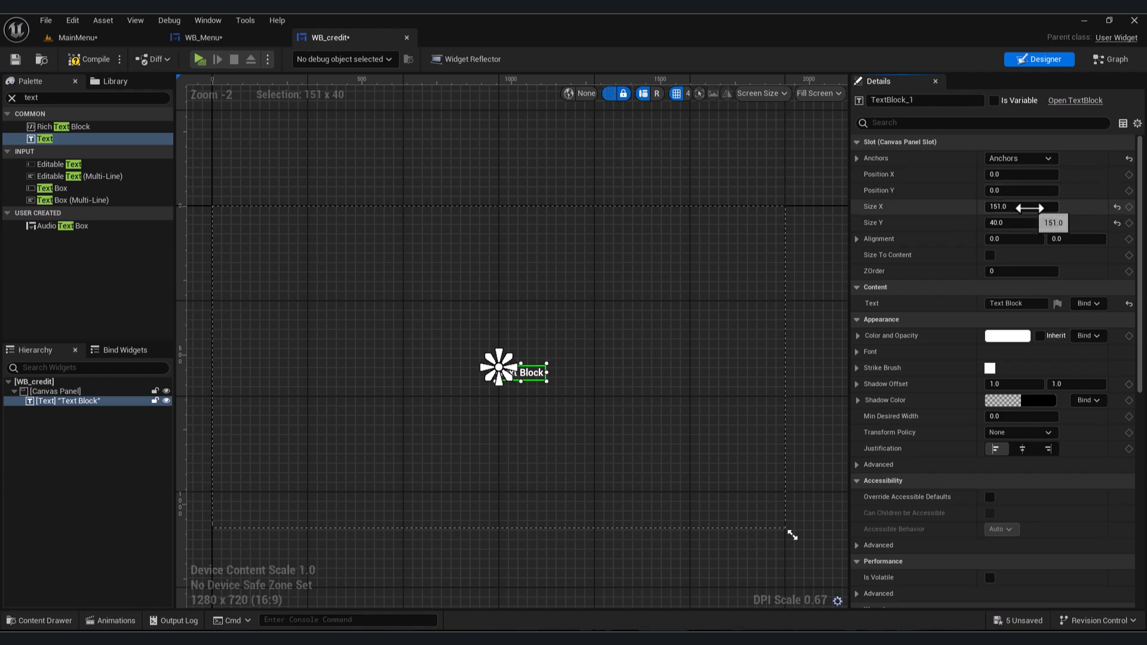
click(1014, 239)
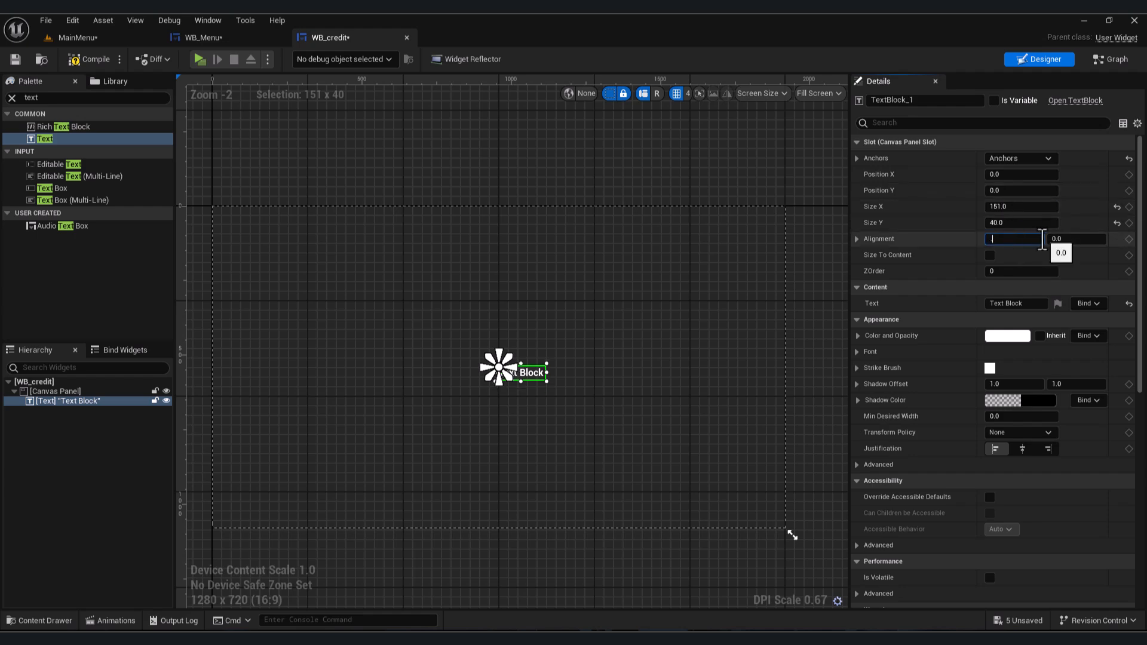
- Set the text content to "This Game By Damz Games"
click(1019, 321)
drag(1034, 304, 881, 305)
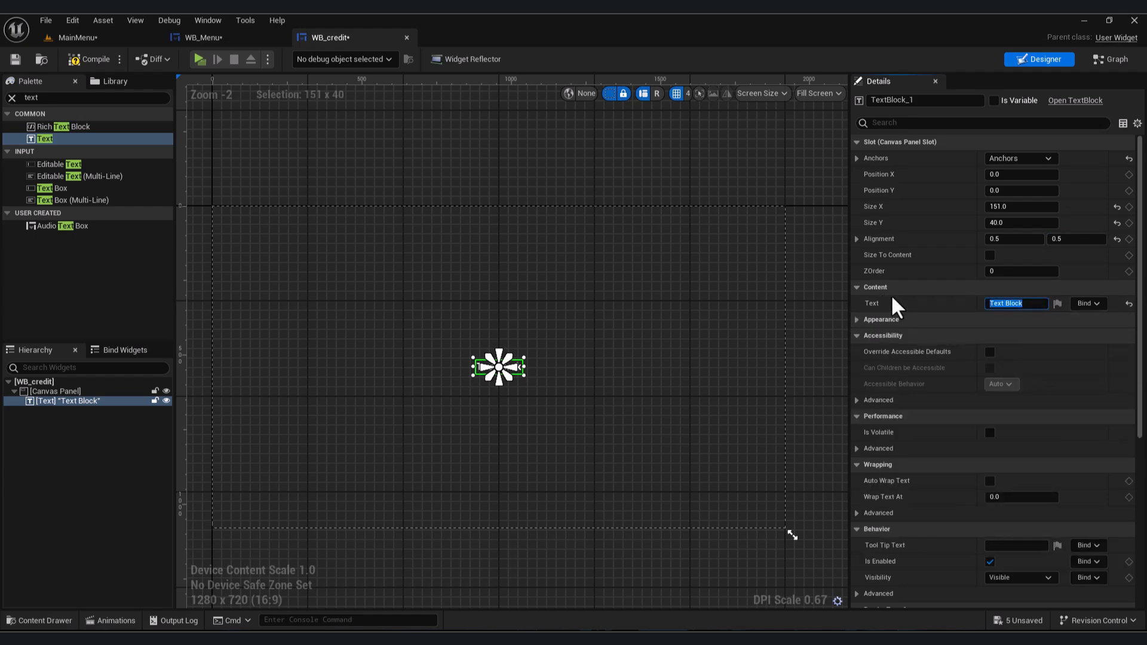
text(This Game By Damz Games)
key(Return)
click(1021, 207)
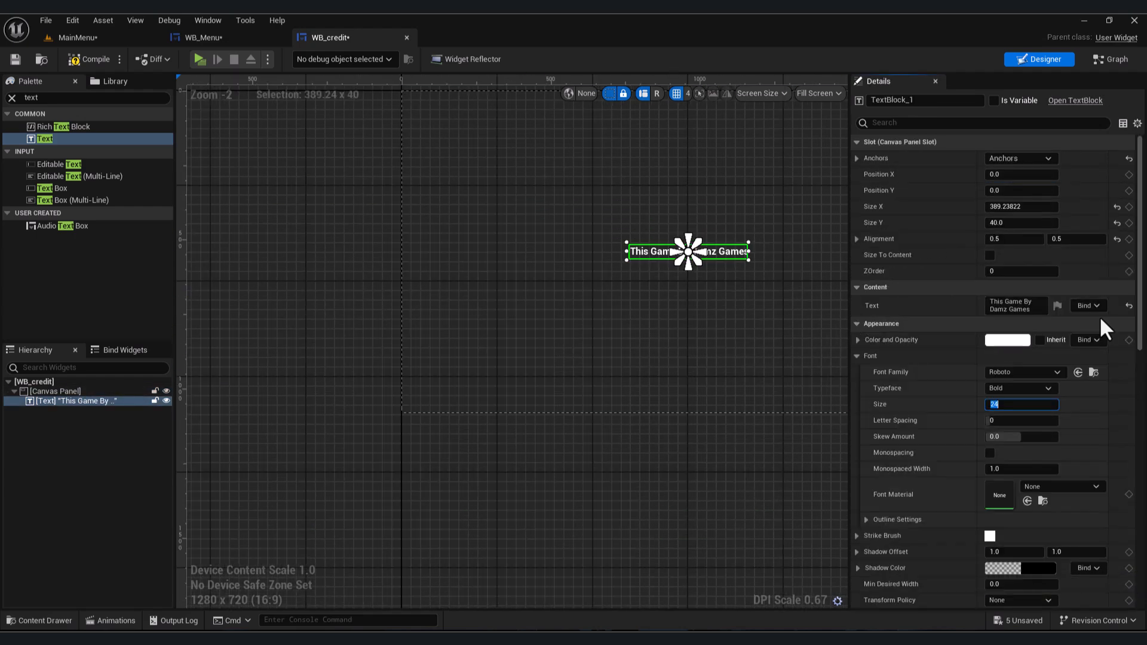
- Add a Button below the title on the Canvas Panel with a text label reading Back
click(95, 389)
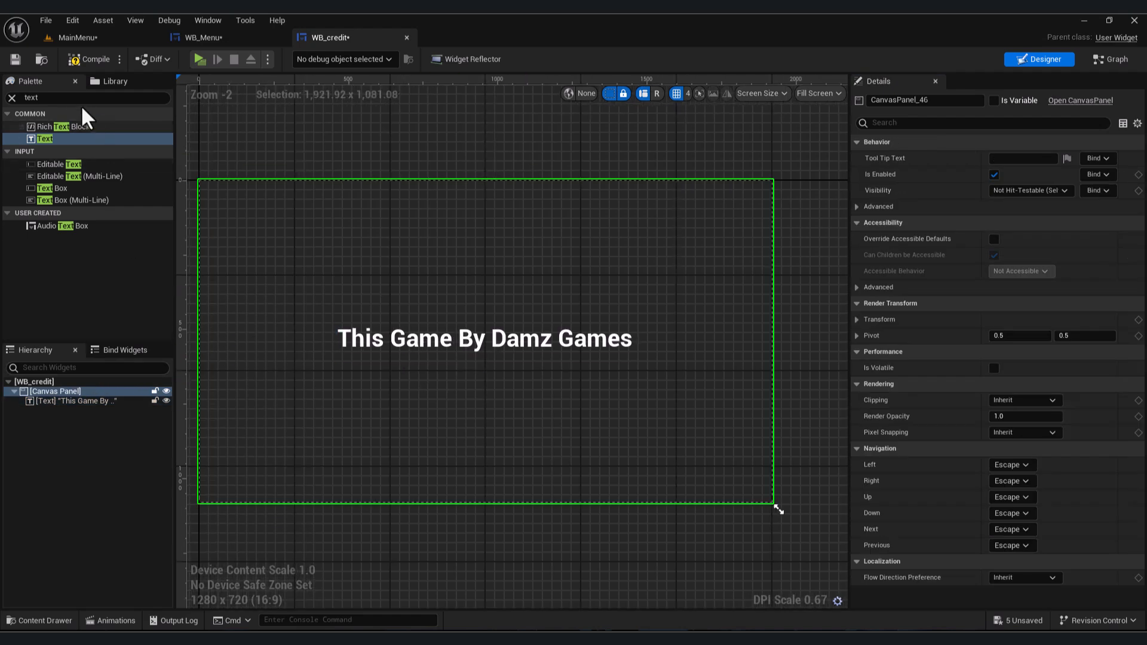
text(butto)
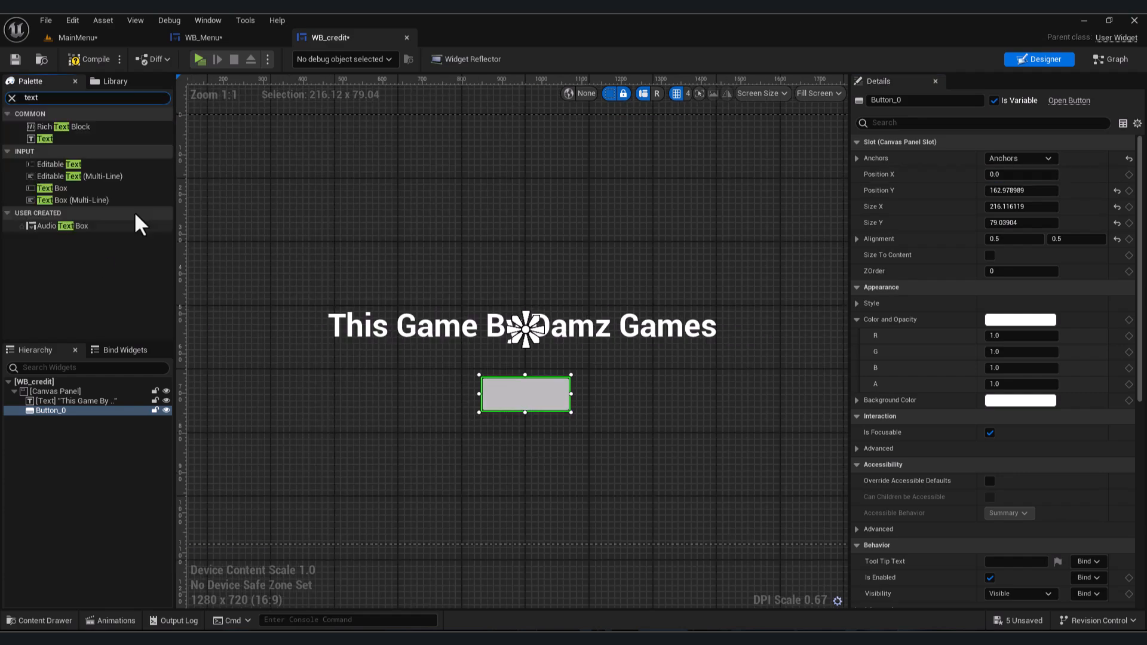
text(Back)
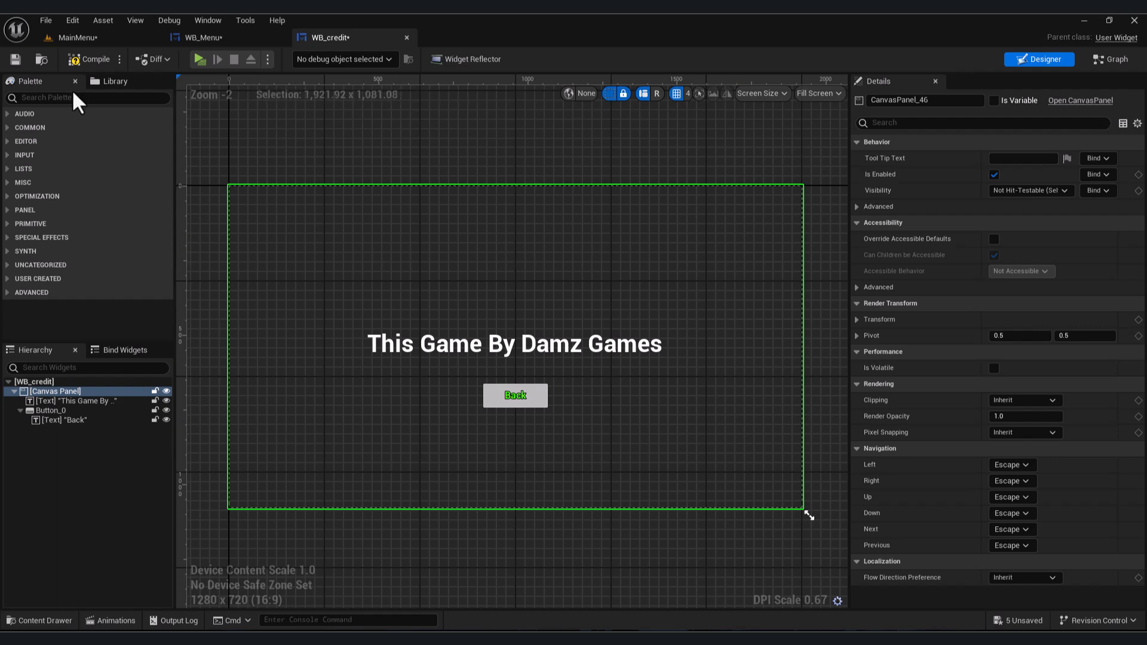
- Add a Background Blur widget to the Canvas Panel and select it
text(lur)
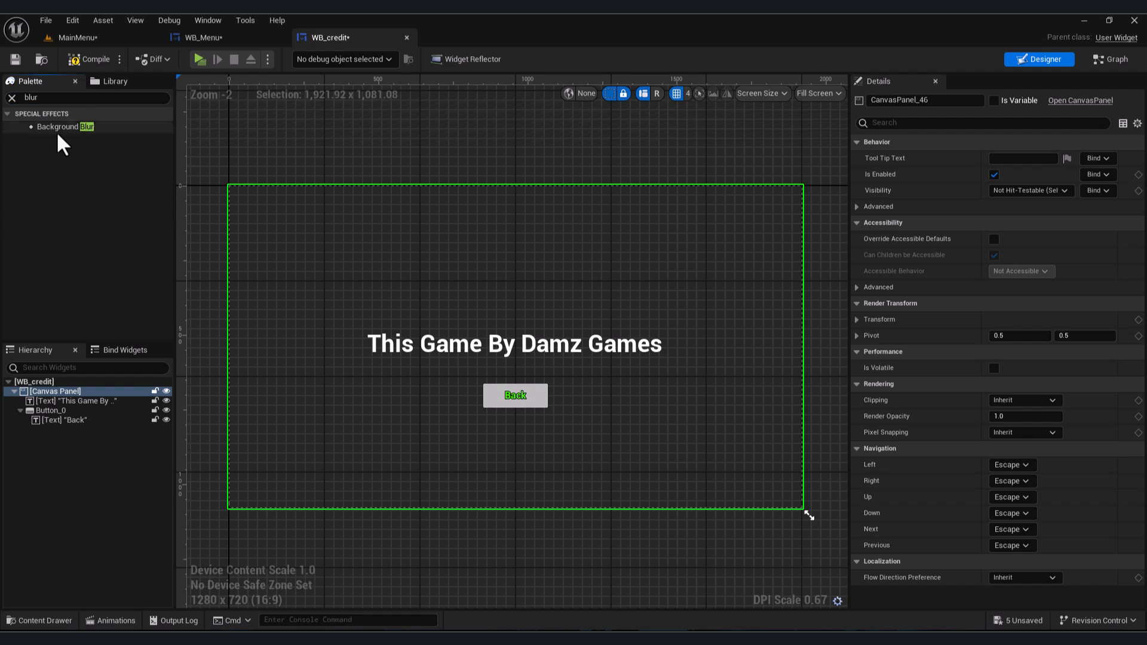
drag(59, 127, 51, 408)
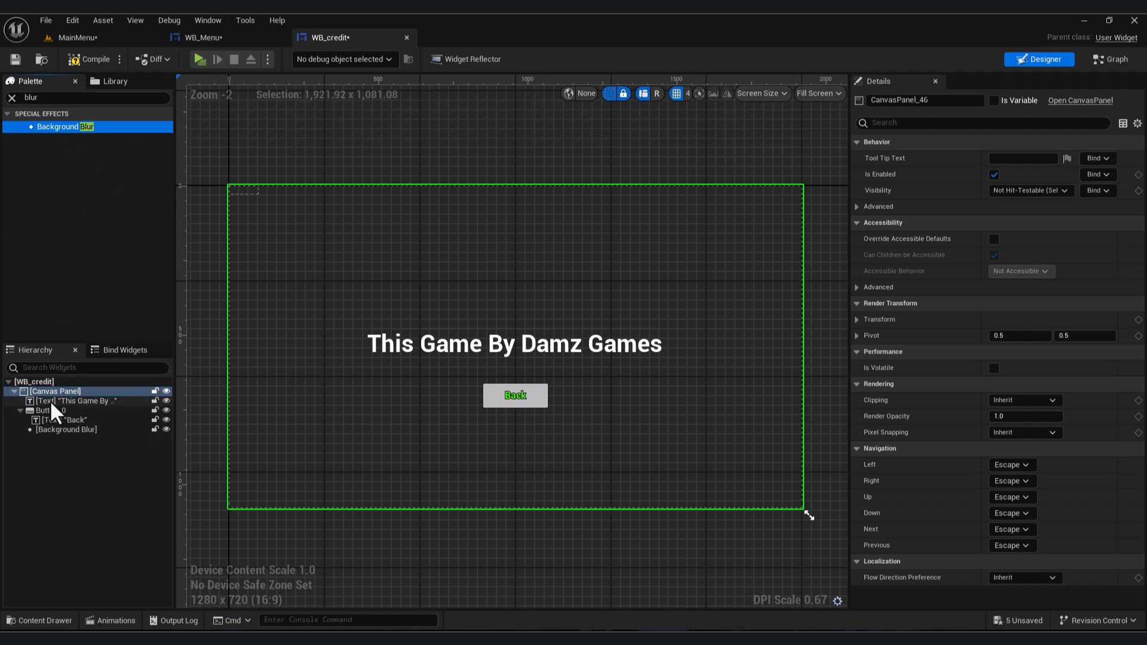
click(241, 190)
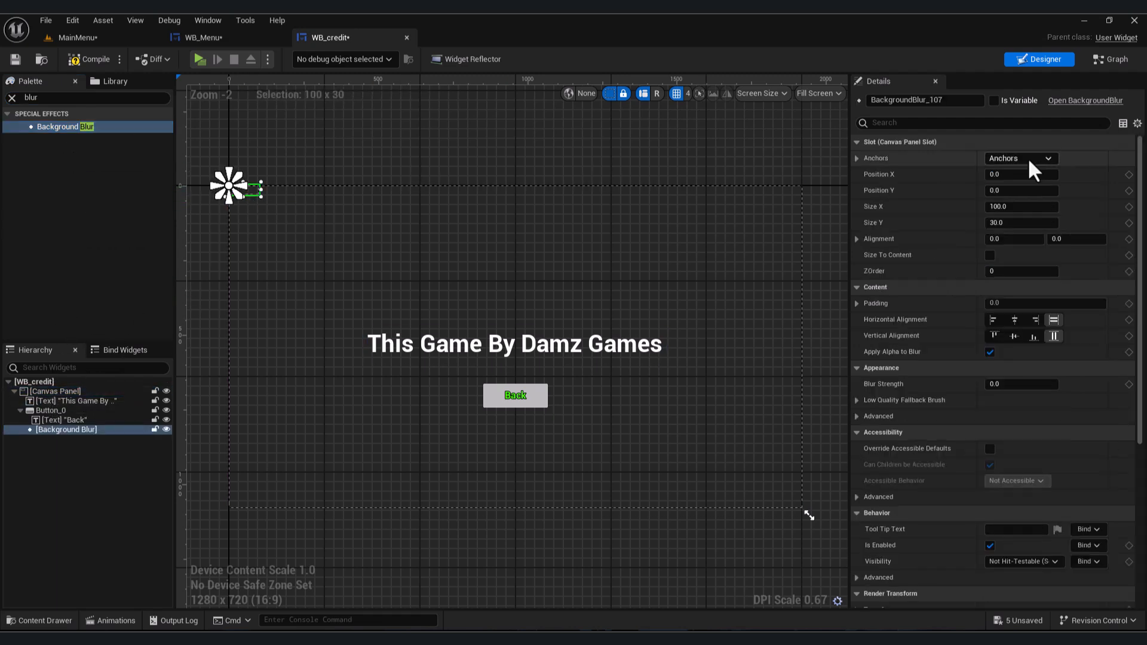
click(44, 545)
click(70, 432)
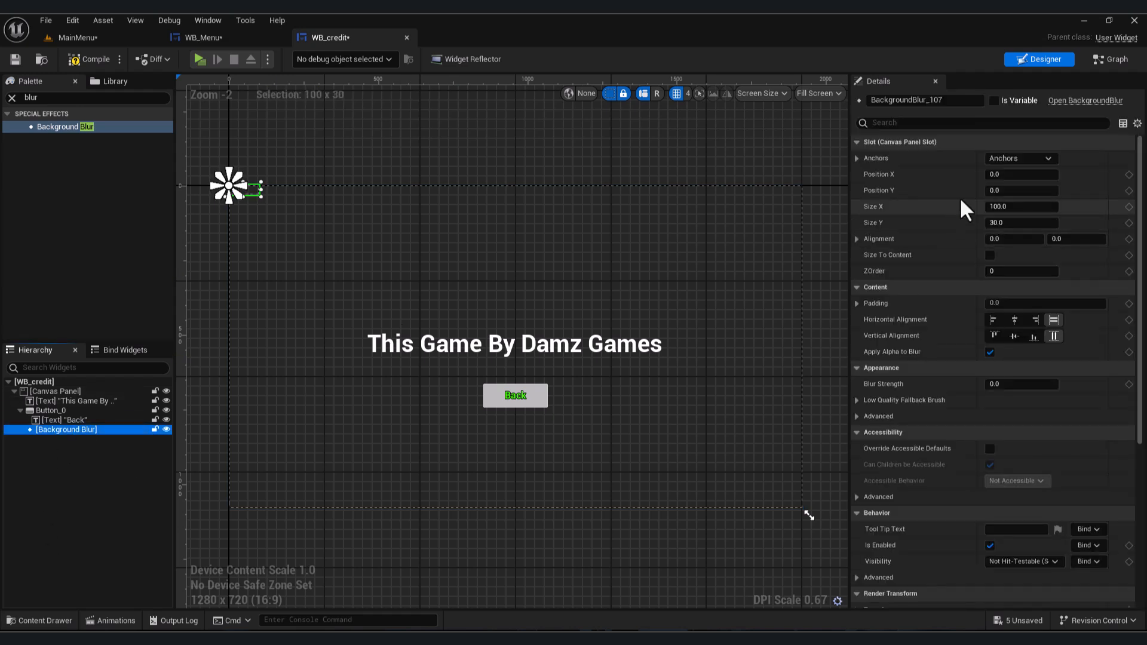
- Anchor the Background Blur to fill the screen, set its right and bottom offsets to 0, and Blur Strength to 10
click(1016, 159)
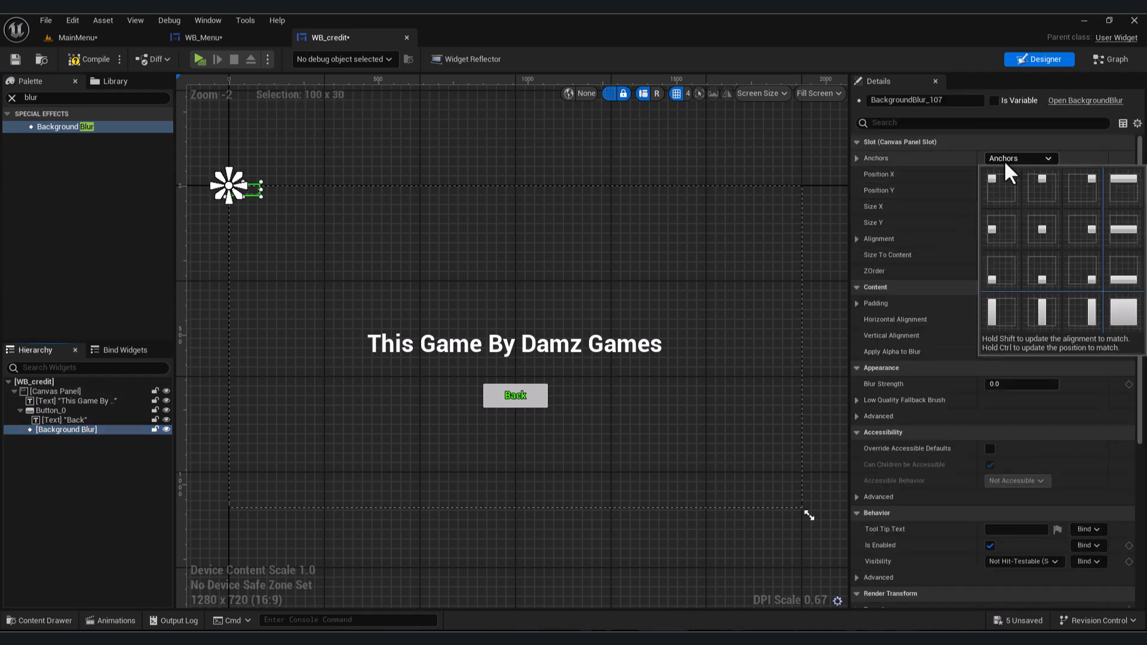
click(1107, 328)
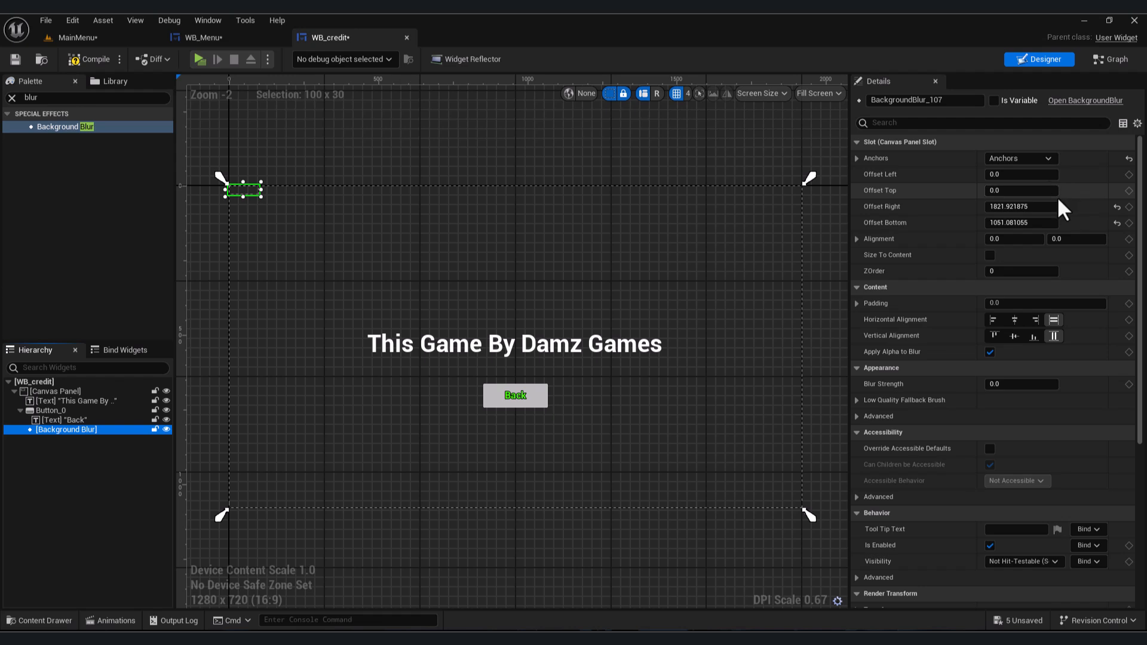
click(1039, 206)
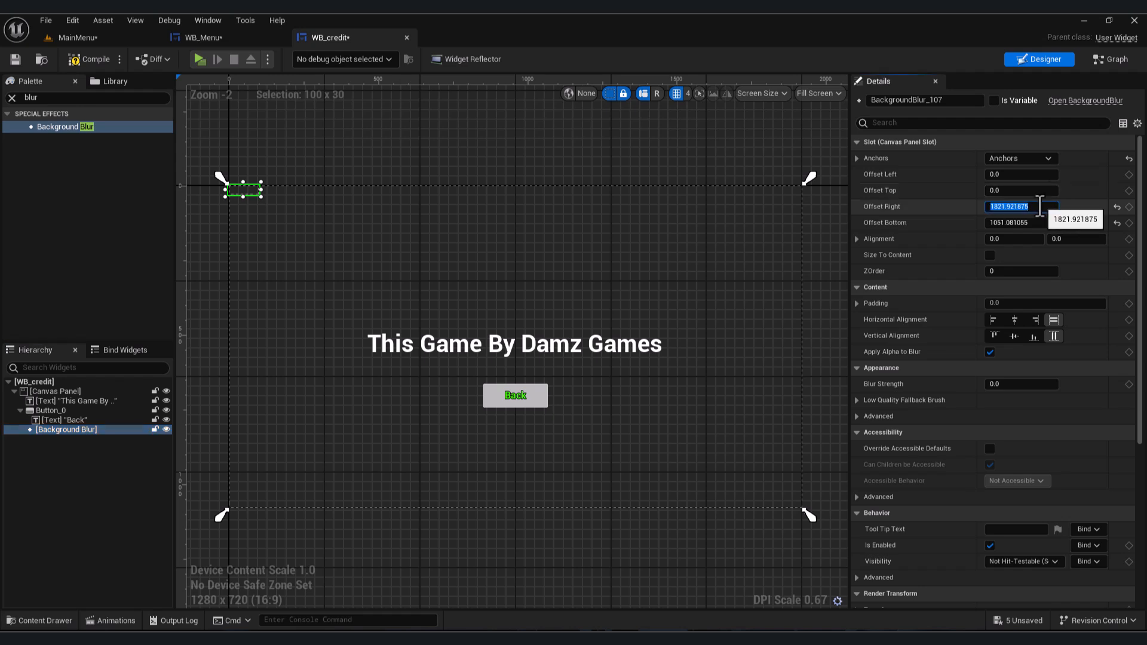
text(0)
key(Tab)
text(0)
key(Return)
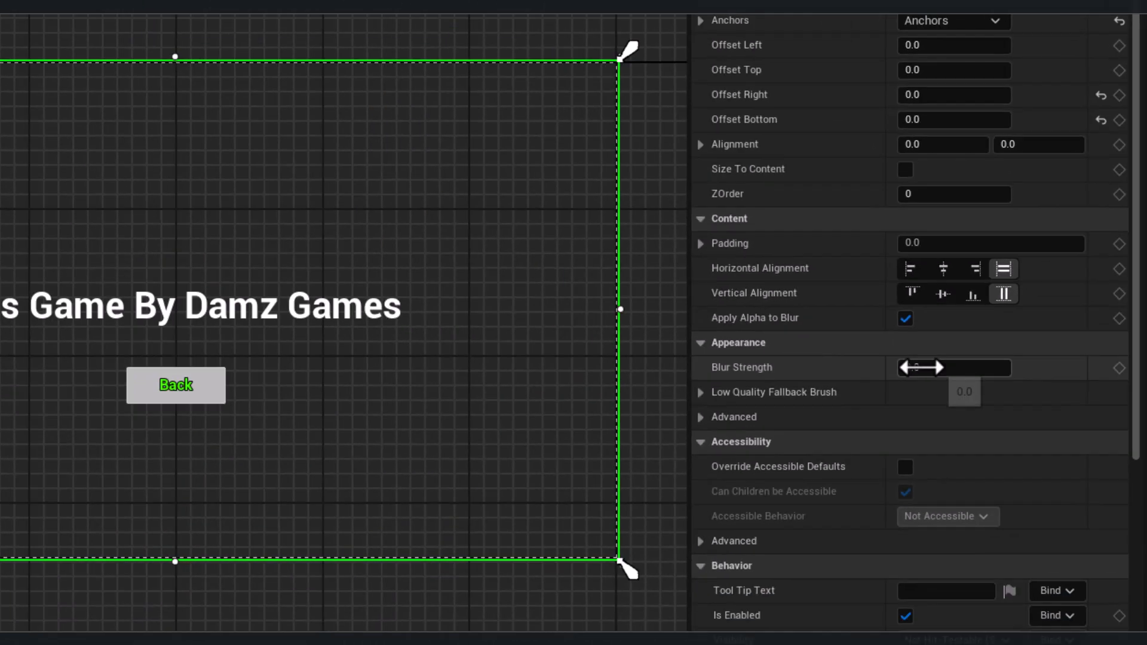
drag(746, 326, 807, 325)
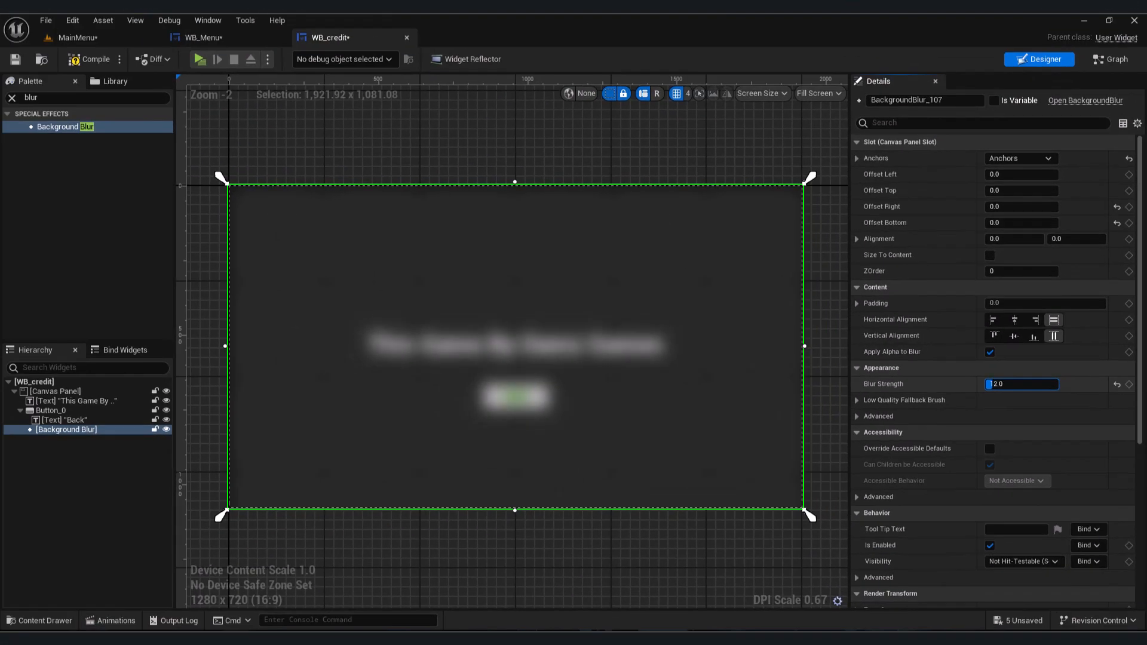
drag(1014, 385, 1014, 389)
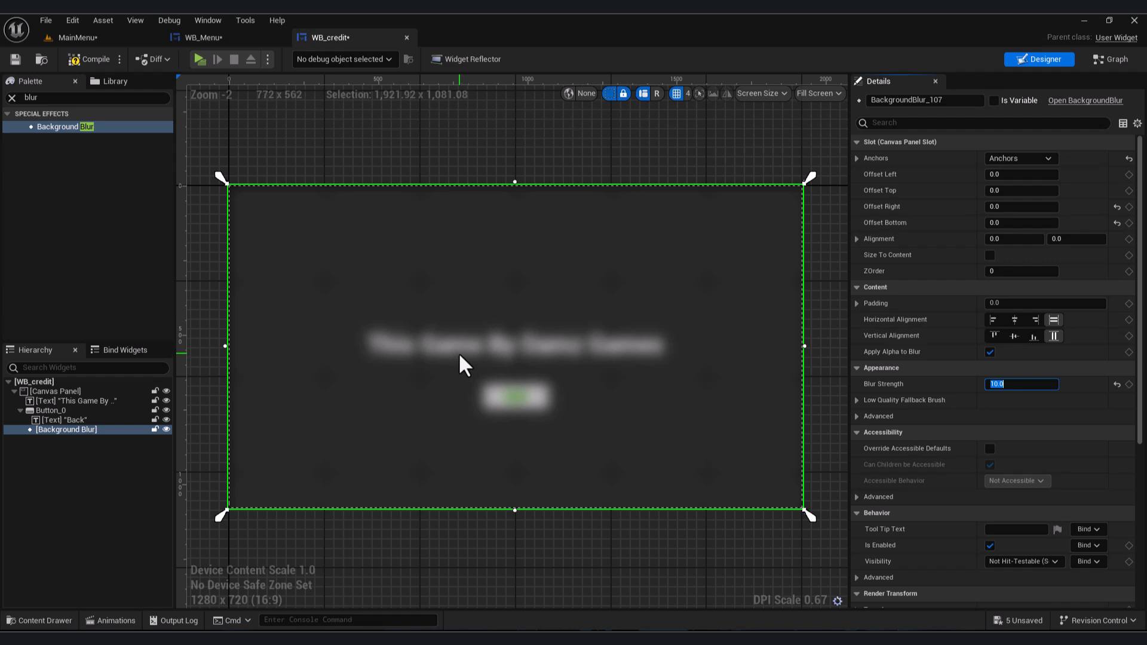
- Place the Background Blur behind the title and Back button, setting its ZOrder to -1 and moving it first in the hierarchy
click(1017, 270)
text(-1)
key(Return)
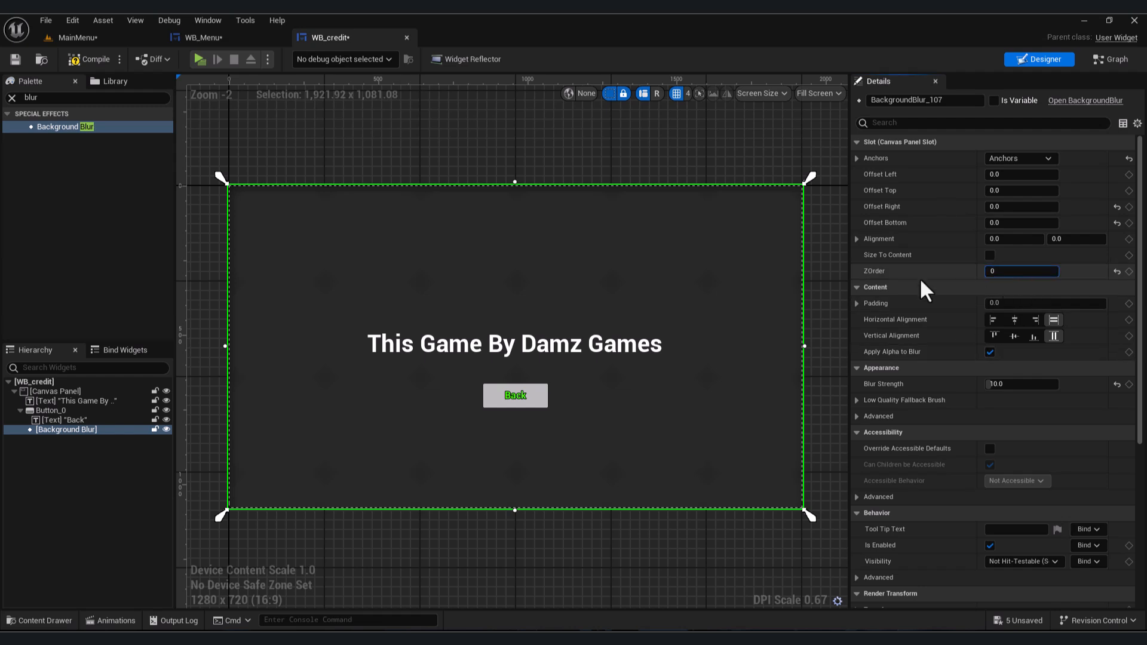
key(Return)
drag(61, 441, 79, 399)
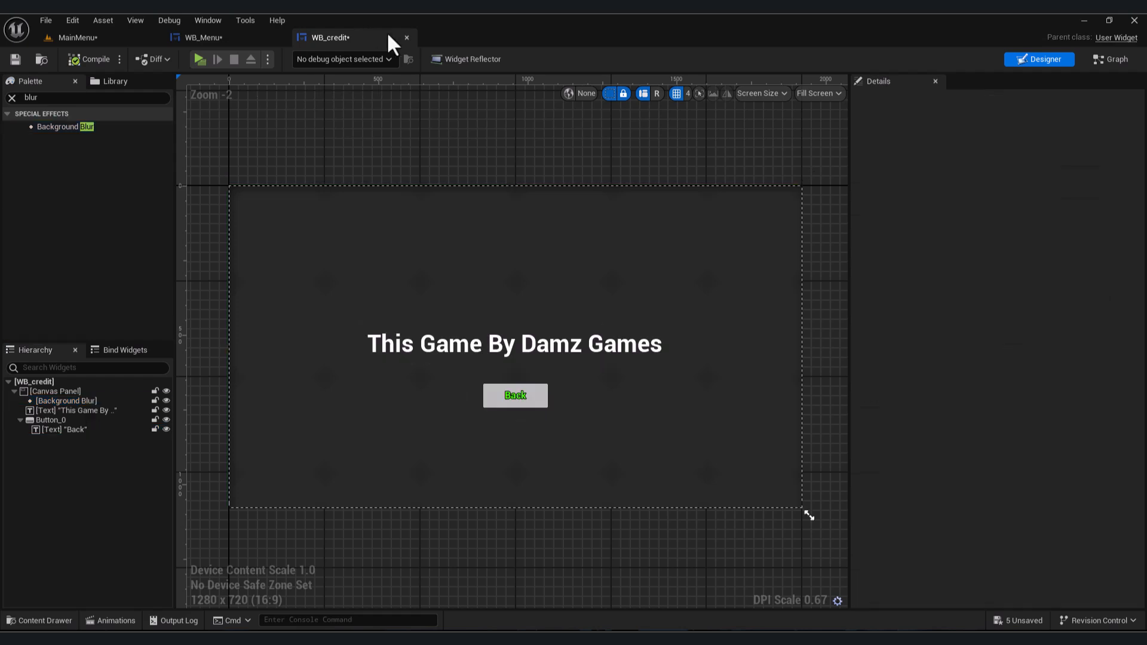
- Close WB_credit and add the WB_credit widget onto the WB_Menu canvas
click(407, 37)
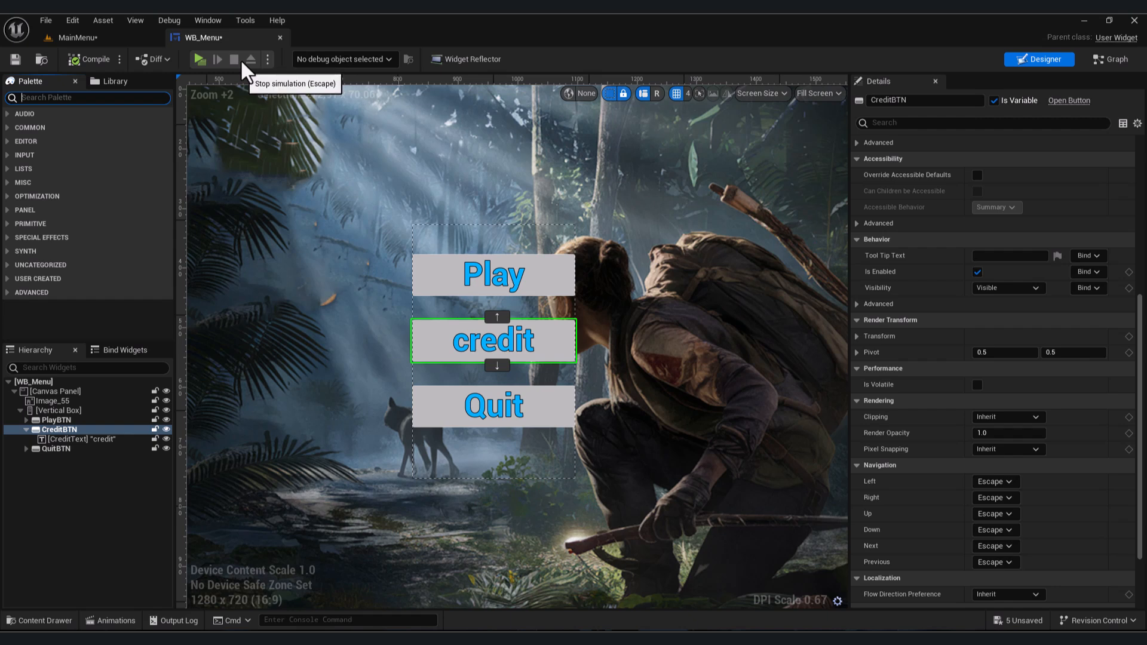
text(credit)
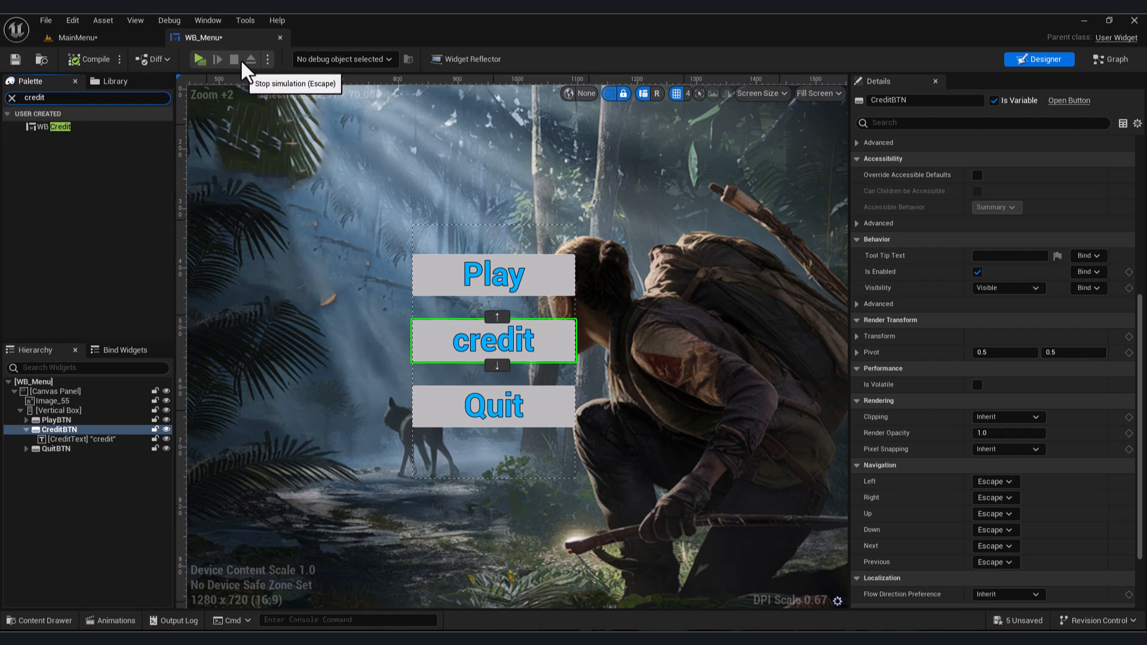
drag(60, 127, 291, 269)
scroll(705, 266, down, 2)
- Set the WB_credit widget's anchors to stretch across the full screen
click(998, 160)
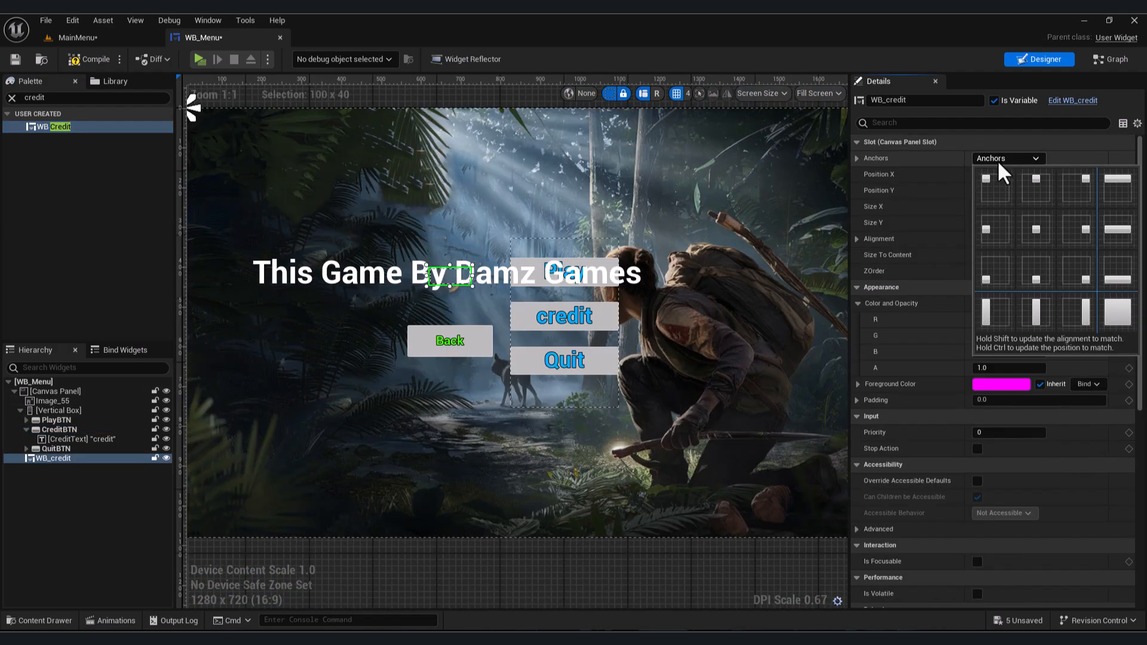
click(1118, 311)
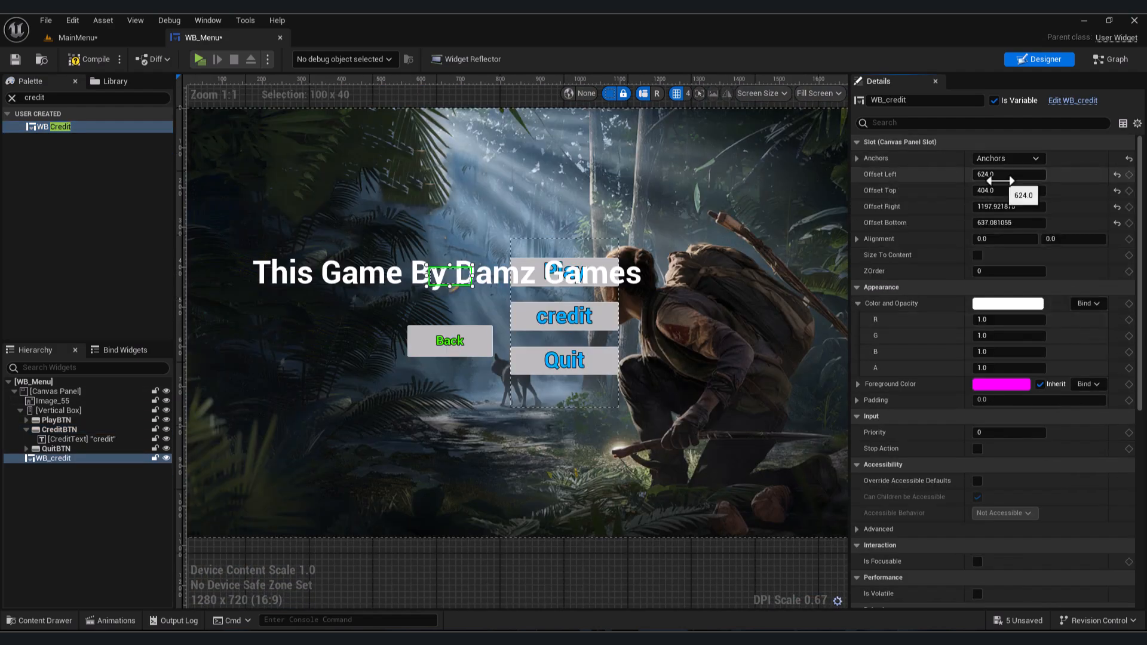
- Set the left, top, right and bottom offsets of the WB_credit widget to 0
text(0)
key(Tab)
text(0)
key(Return)
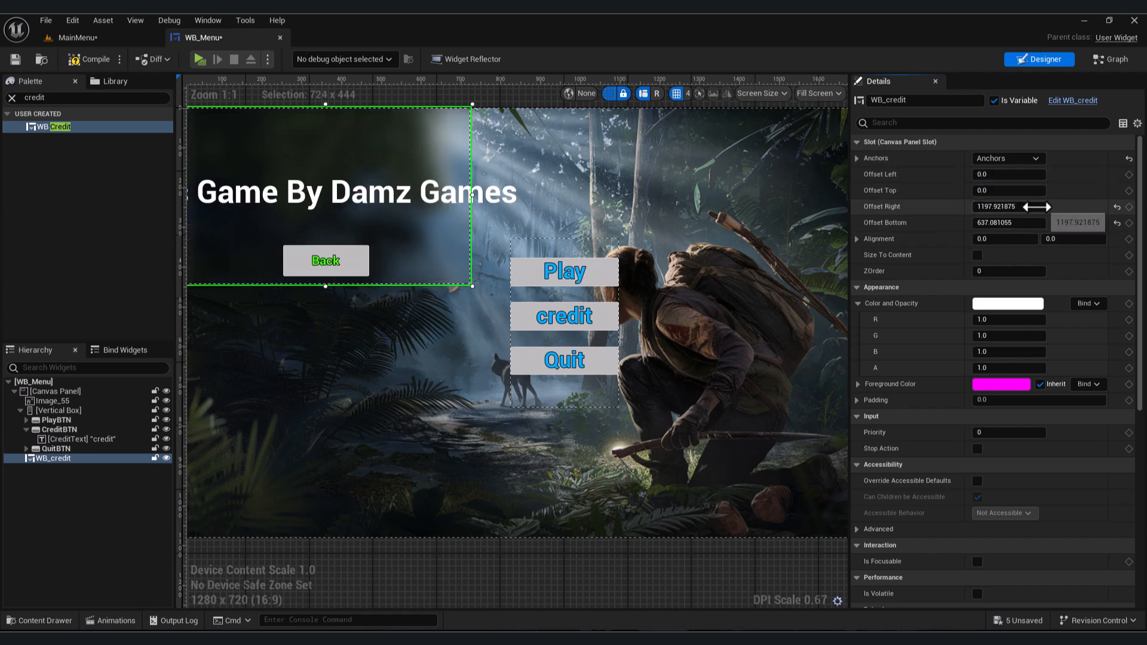
click(1043, 208)
text(0)
key(Tab)
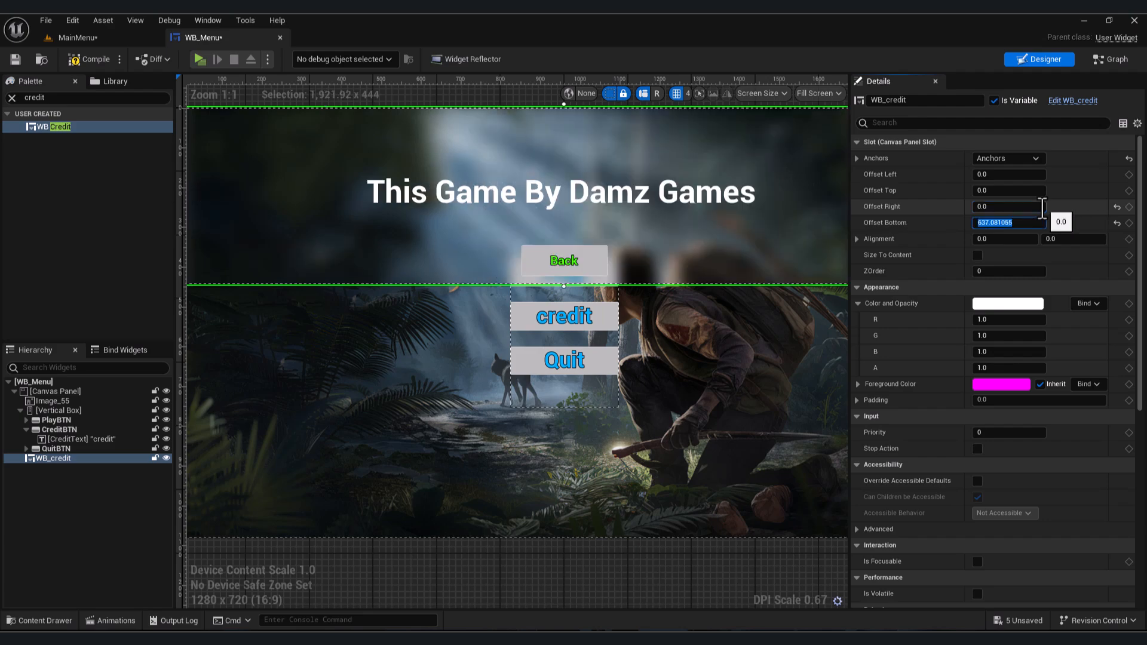
text(0)
key(Return)
scroll(507, 249, down, 5)
scroll(506, 341, up, 3)
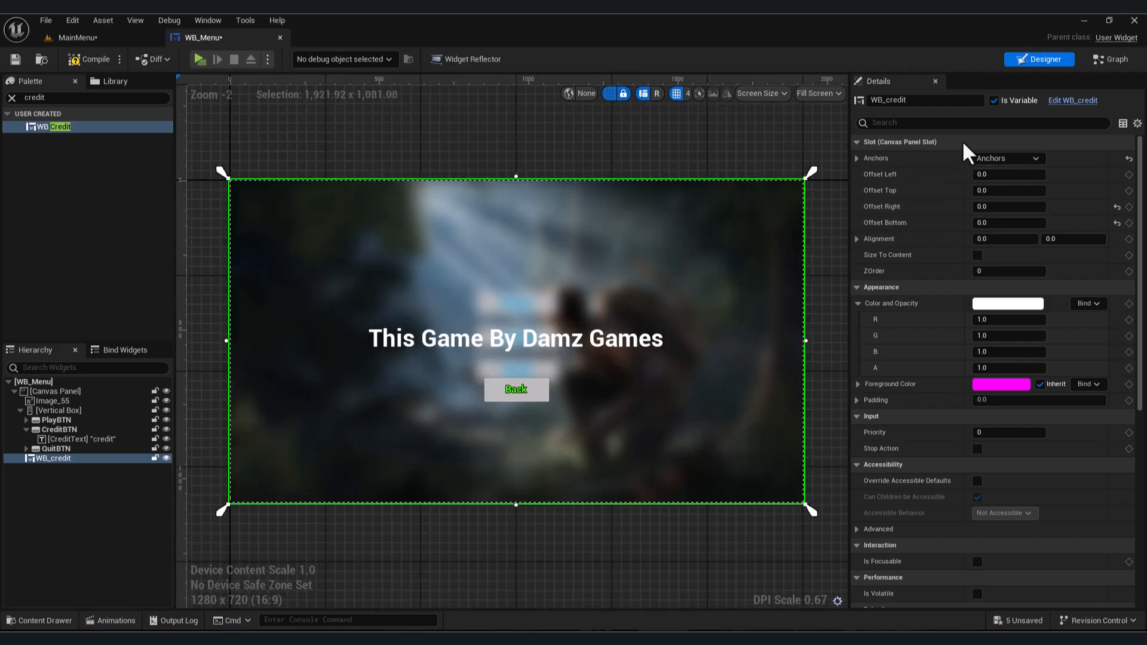
- Set the WB_credit widget's Visibility to Hidden
click(955, 125)
text(visi)
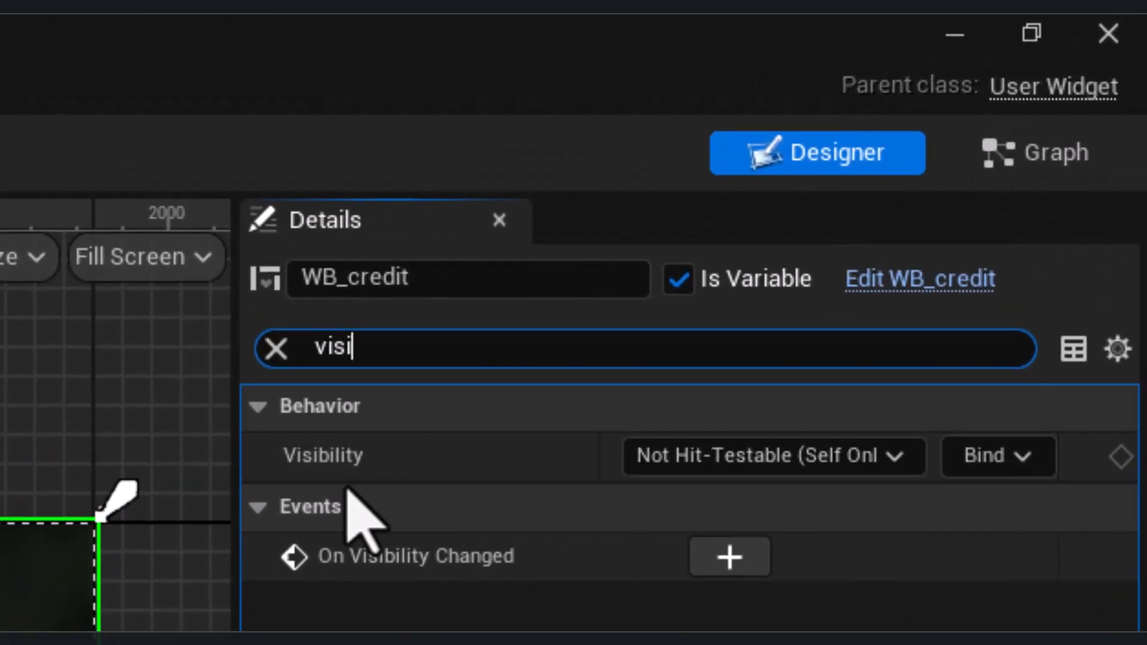
click(788, 463)
click(716, 566)
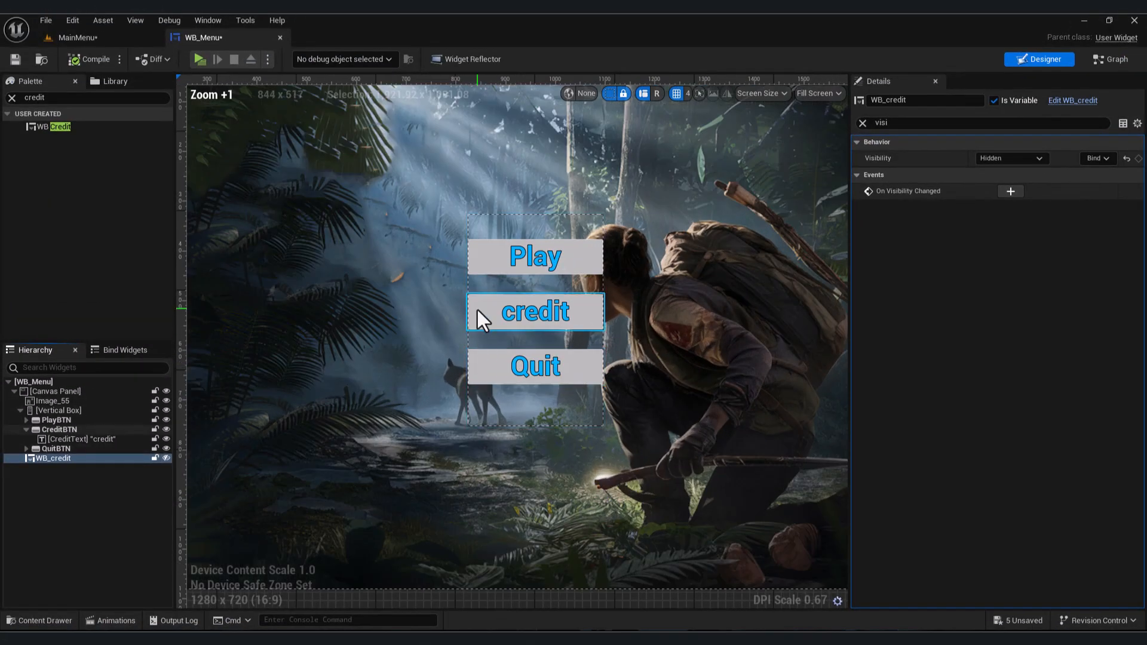
- Add an On Clicked event for the credit button in the WB_Menu graph
click(478, 311)
scroll(945, 347, down, 10)
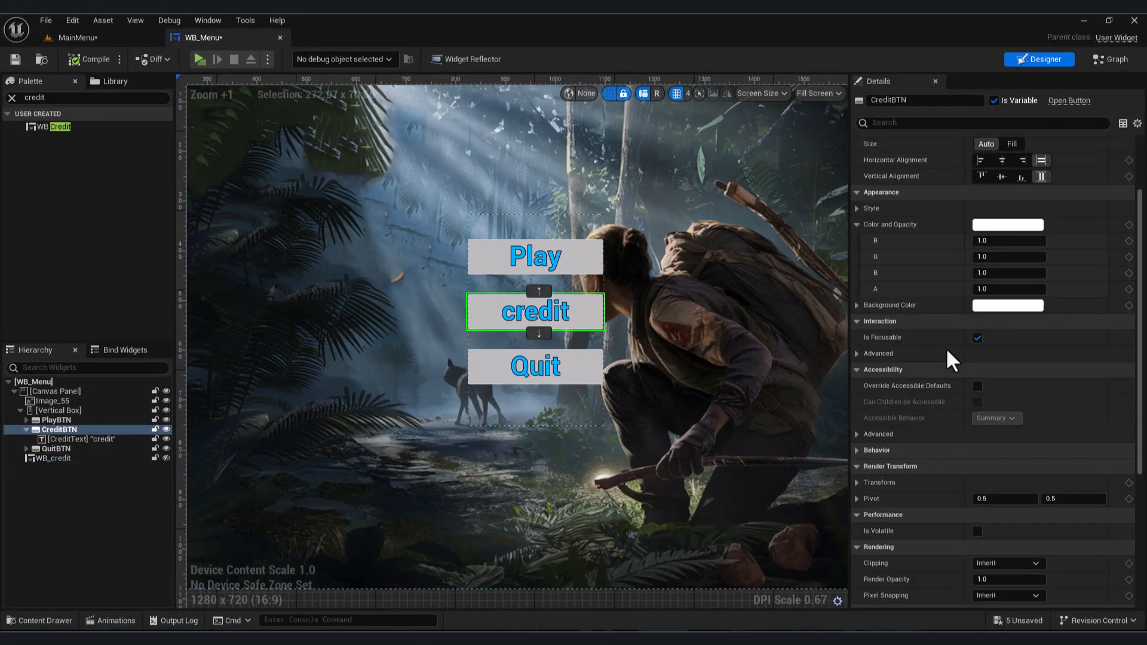
click(1006, 536)
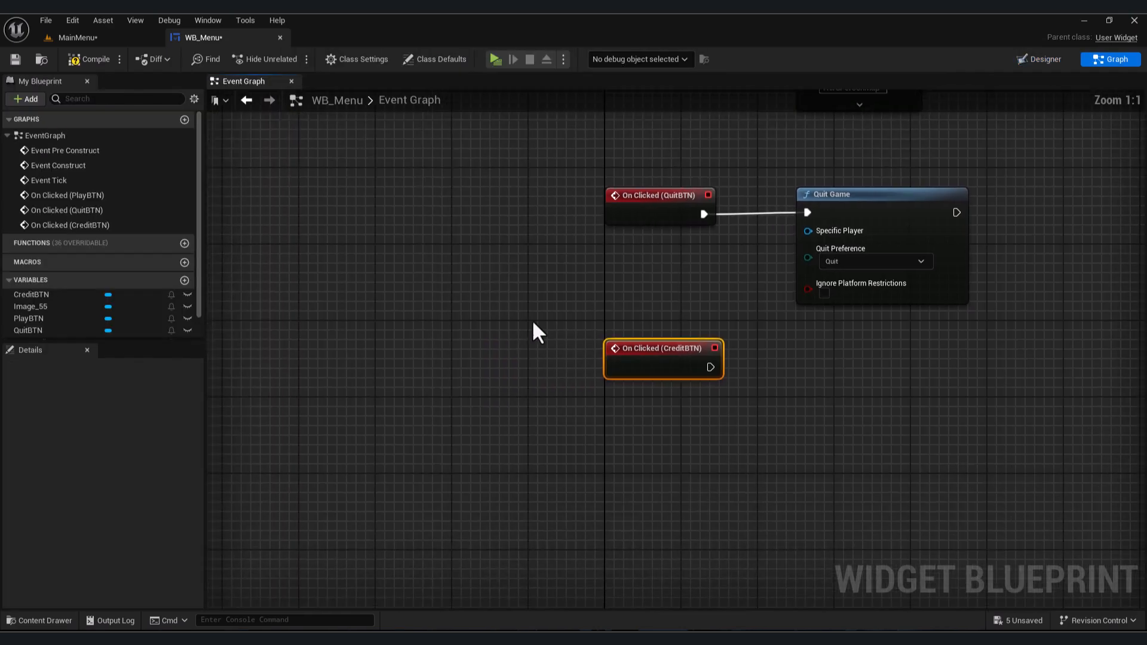
- Add a Set Visibility node targeting the WB_credit variable and connect it to the credit button's On Clicked event
ctrl+drag(34, 316, 586, 420)
text(set visi)
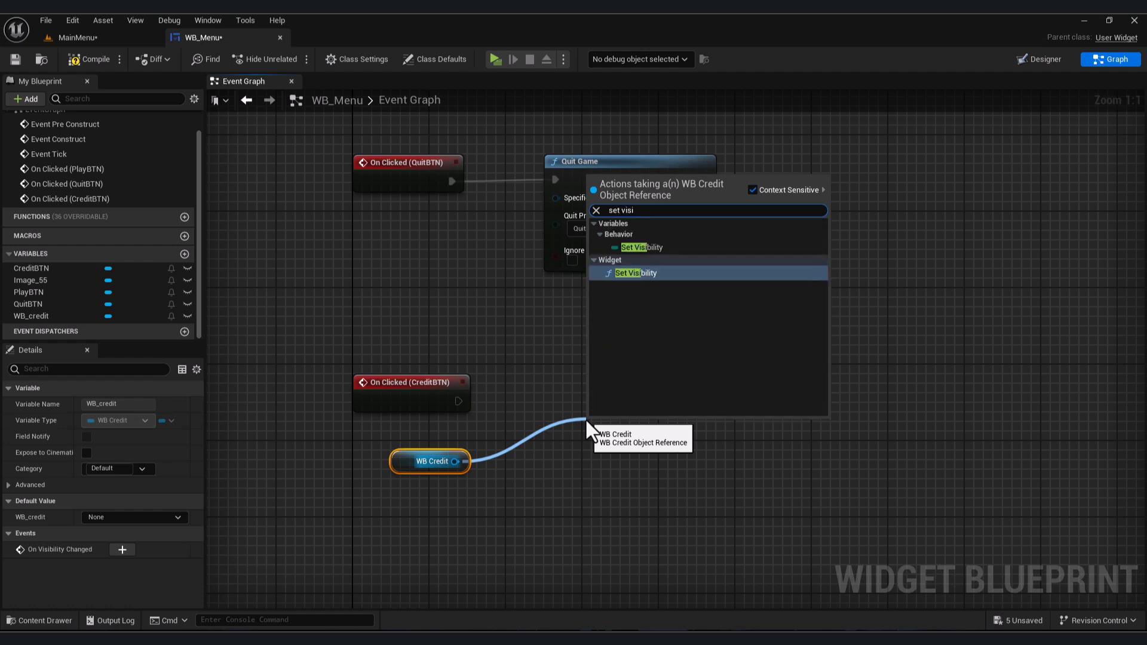
key(Return)
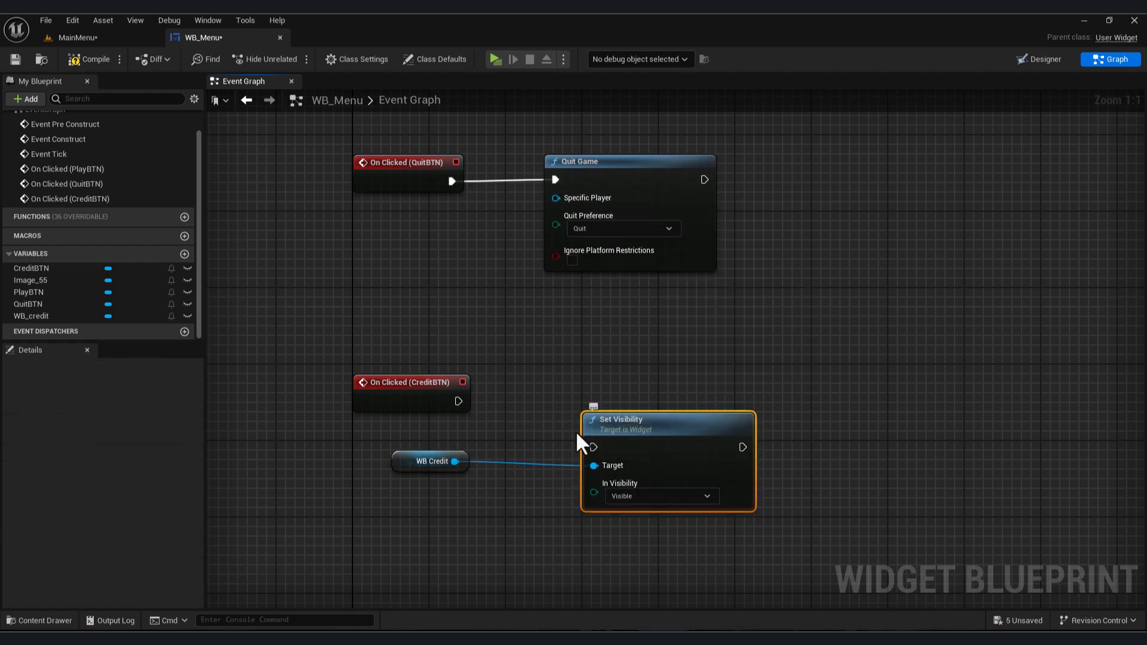
drag(637, 418, 635, 377)
drag(459, 401, 478, 412)
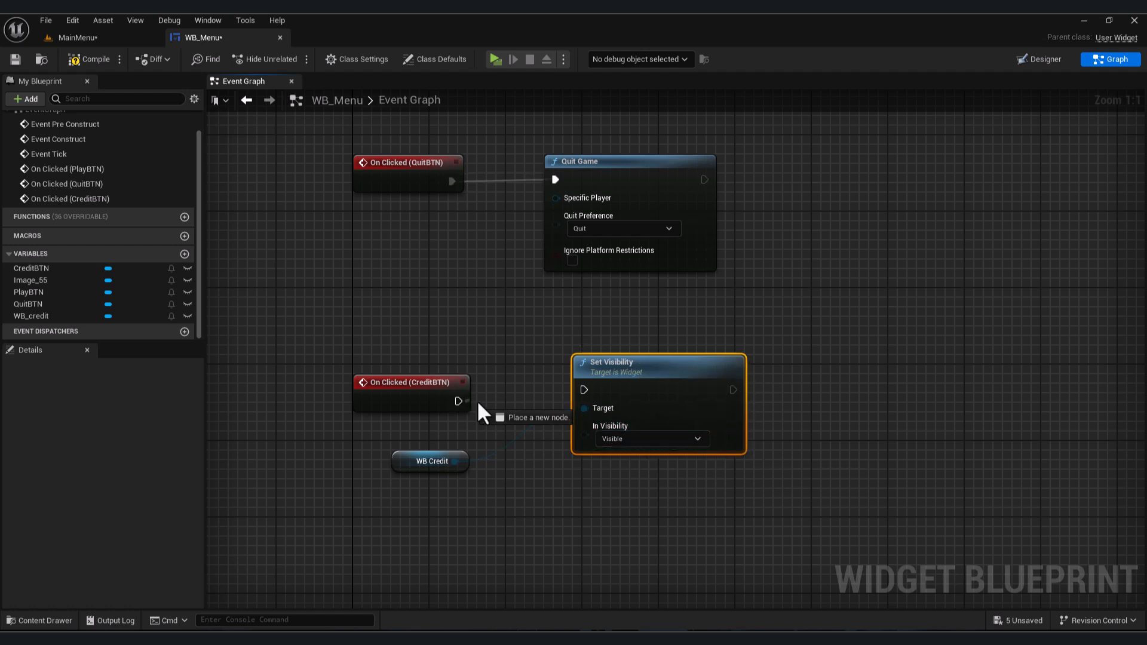
drag(584, 389, 595, 368)
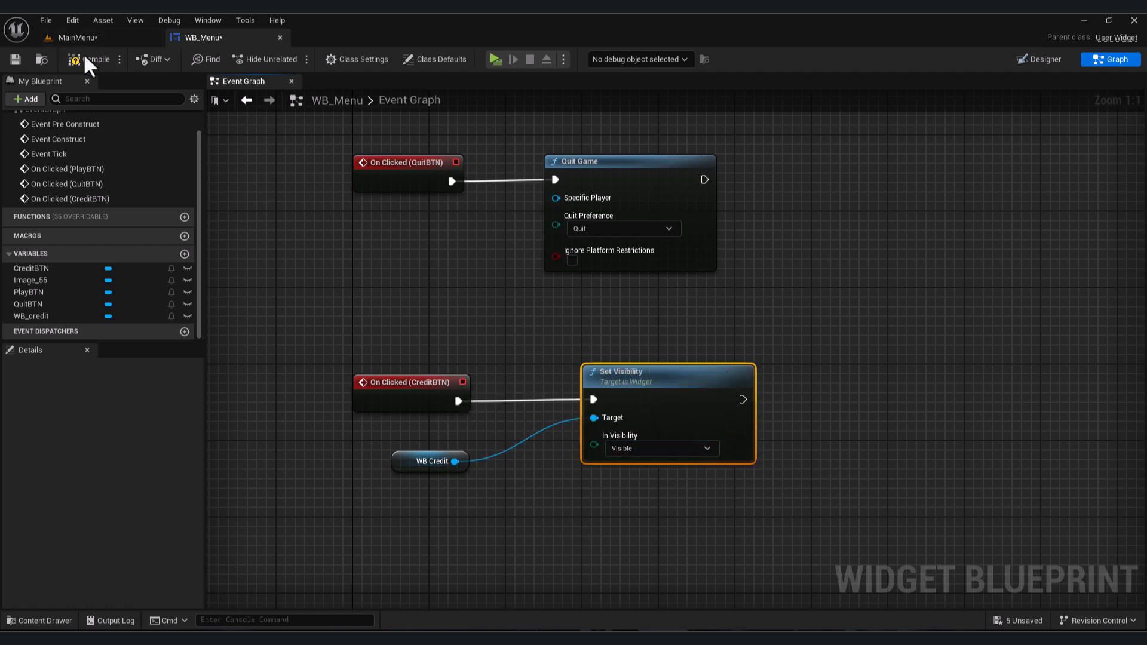
- Open WB_credit and add an On Clicked event for its Back button
key(ctrl+space)
click(261, 391)
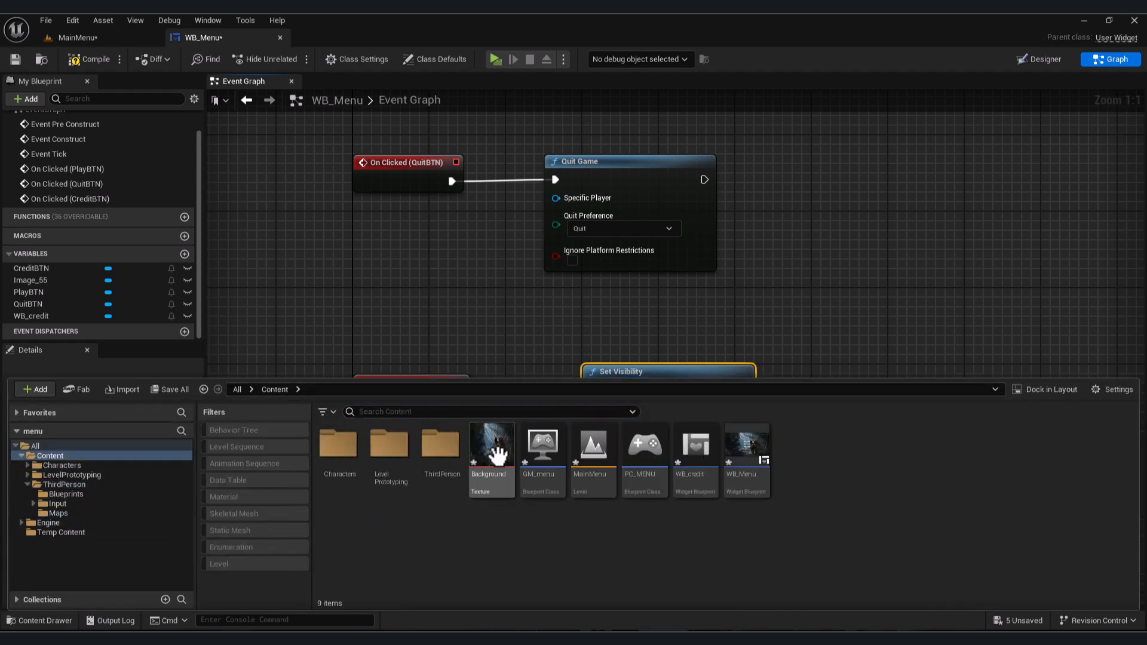
double_click(688, 445)
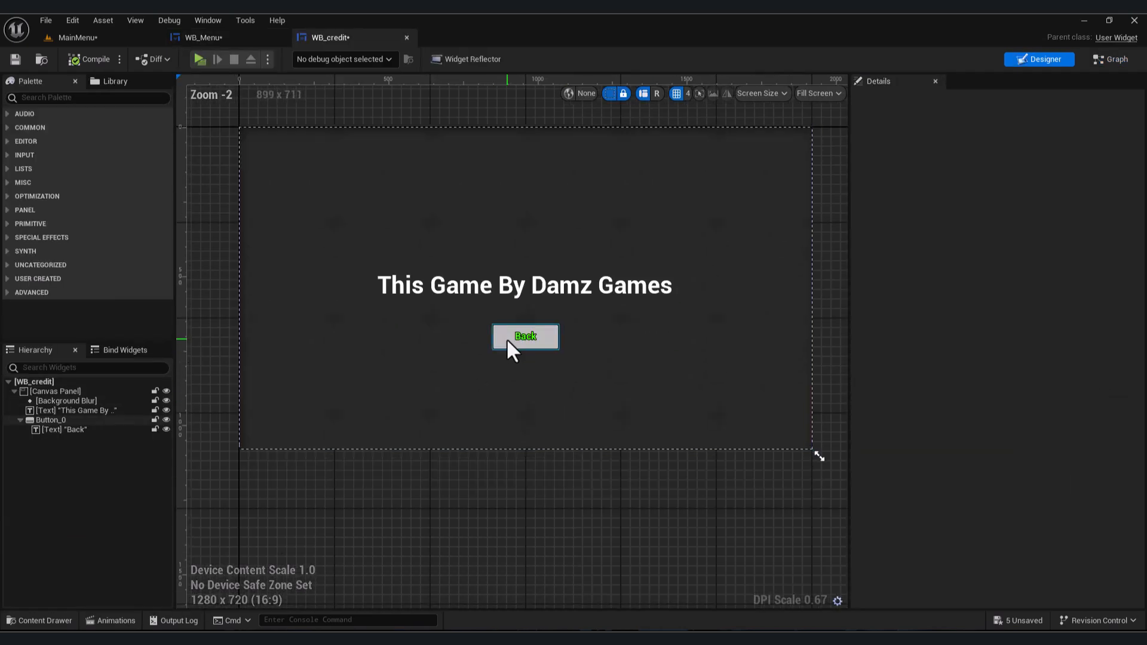
scroll(507, 338, up, 6)
click(503, 334)
scroll(1052, 379, down, 2)
scroll(1053, 379, down, 5)
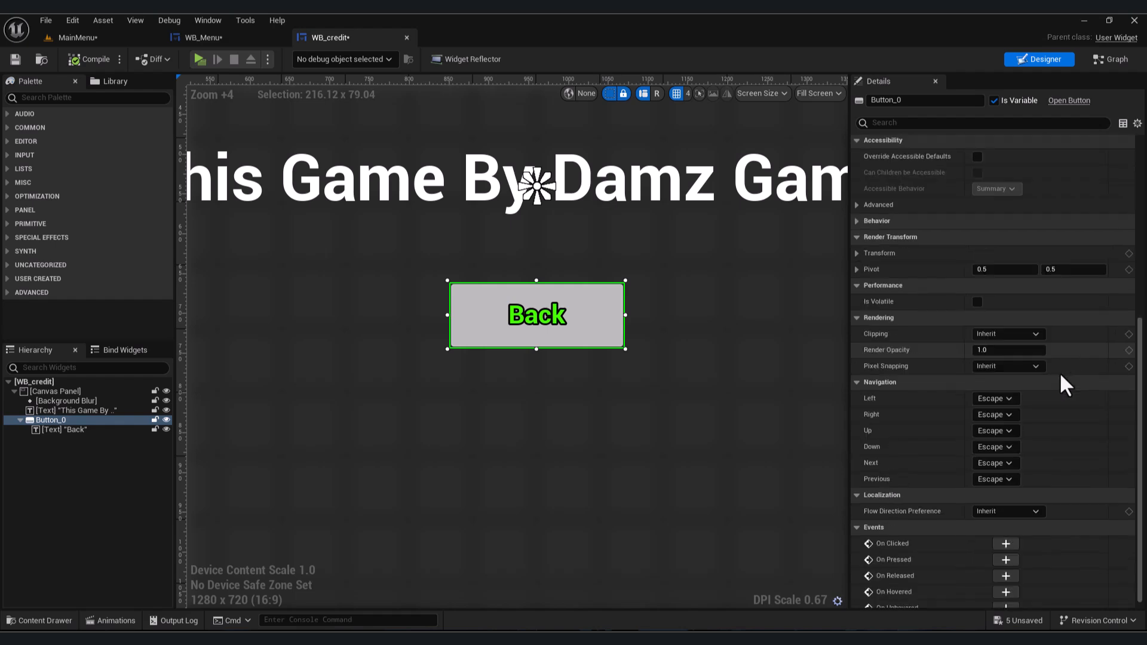
click(1001, 533)
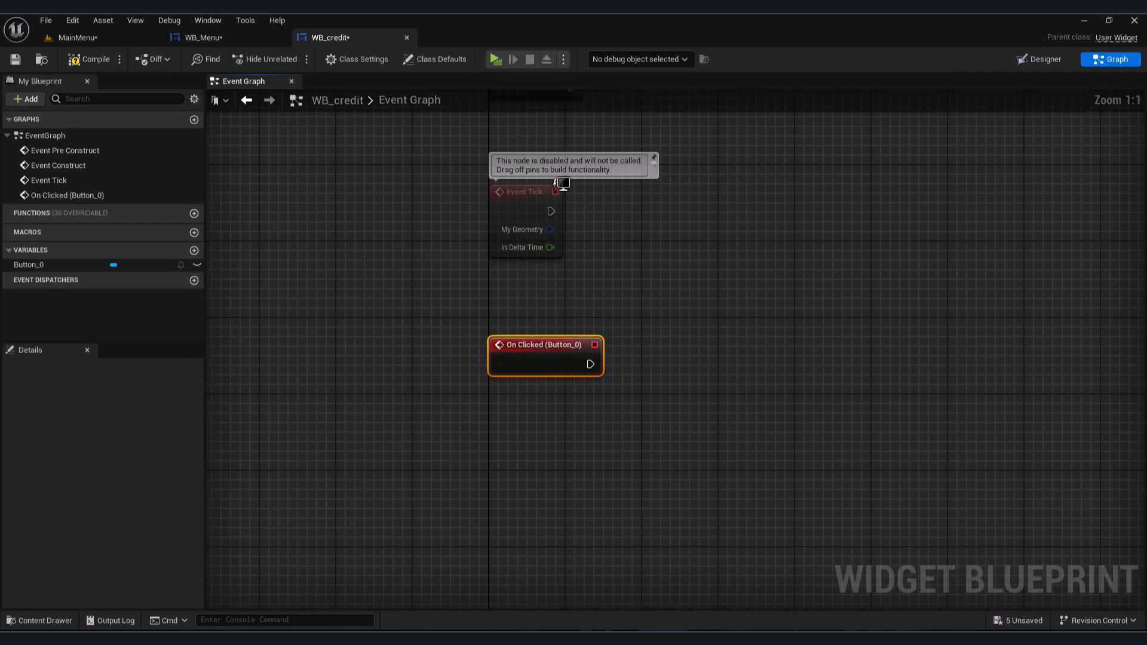
- Connect a Set Visibility node to the Back button's On Clicked event and set In Visibility to Hidden
drag(589, 361, 593, 366)
text(set visi)
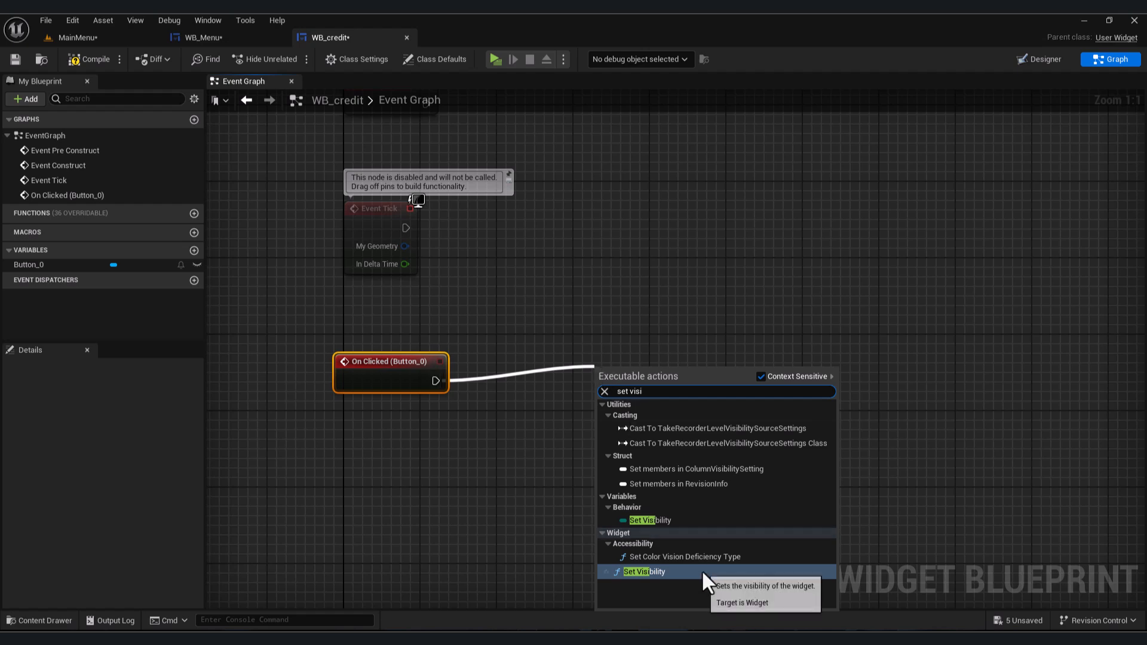
click(701, 569)
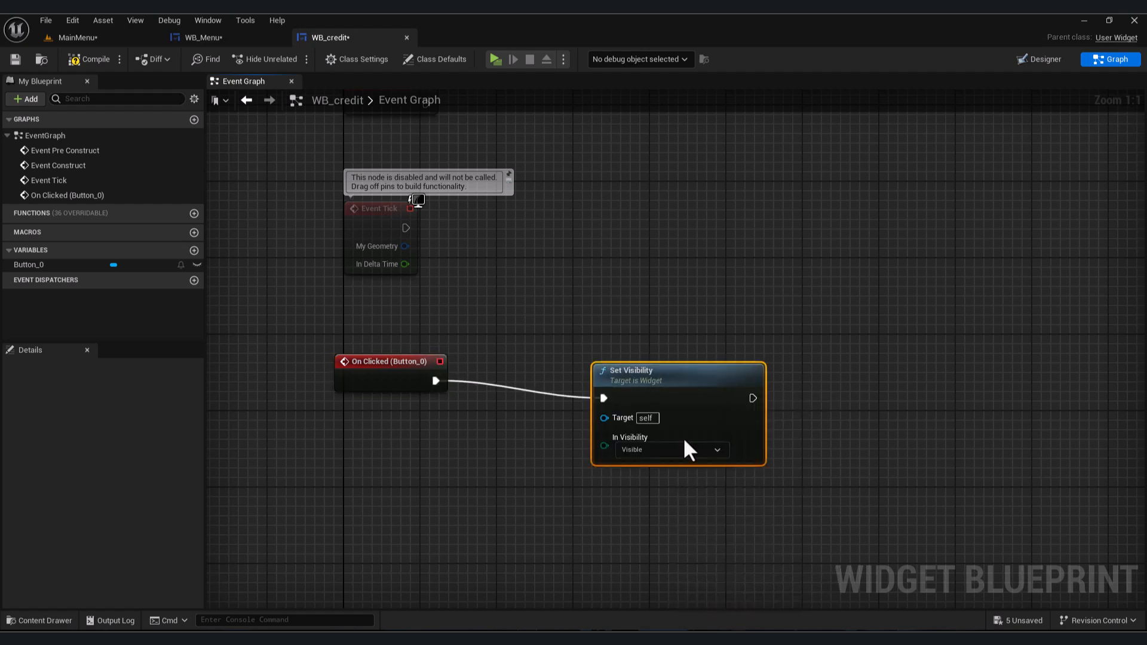
click(690, 432)
click(626, 458)
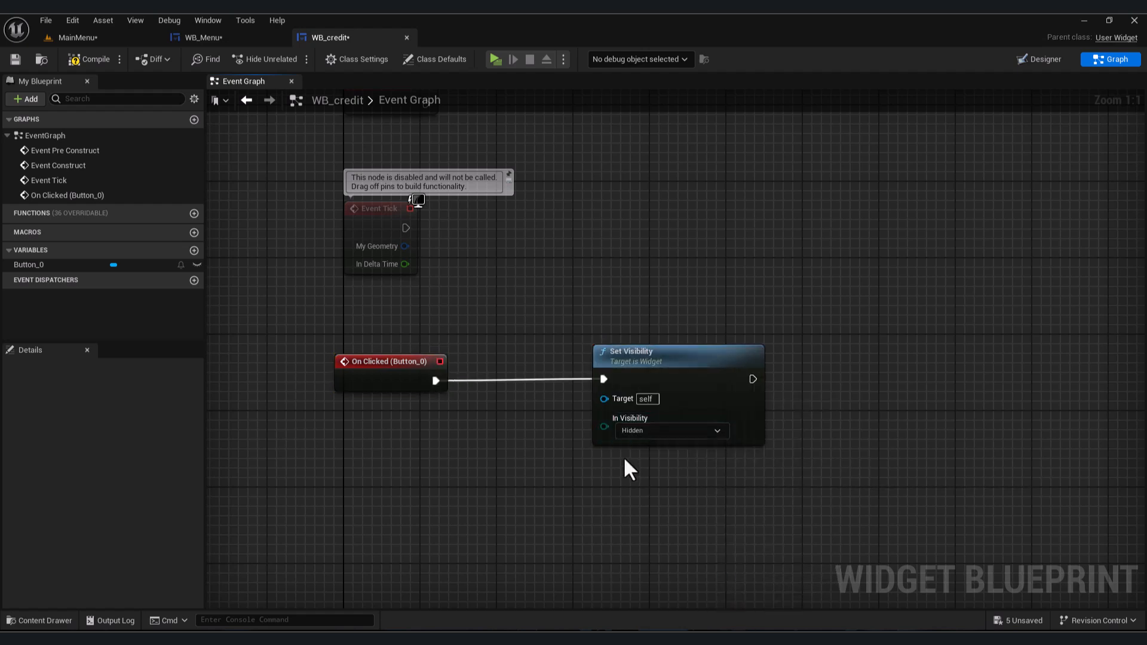
- Compile WB_credit, switch to the MainMenu level and start a play session
click(94, 60)
click(194, 38)
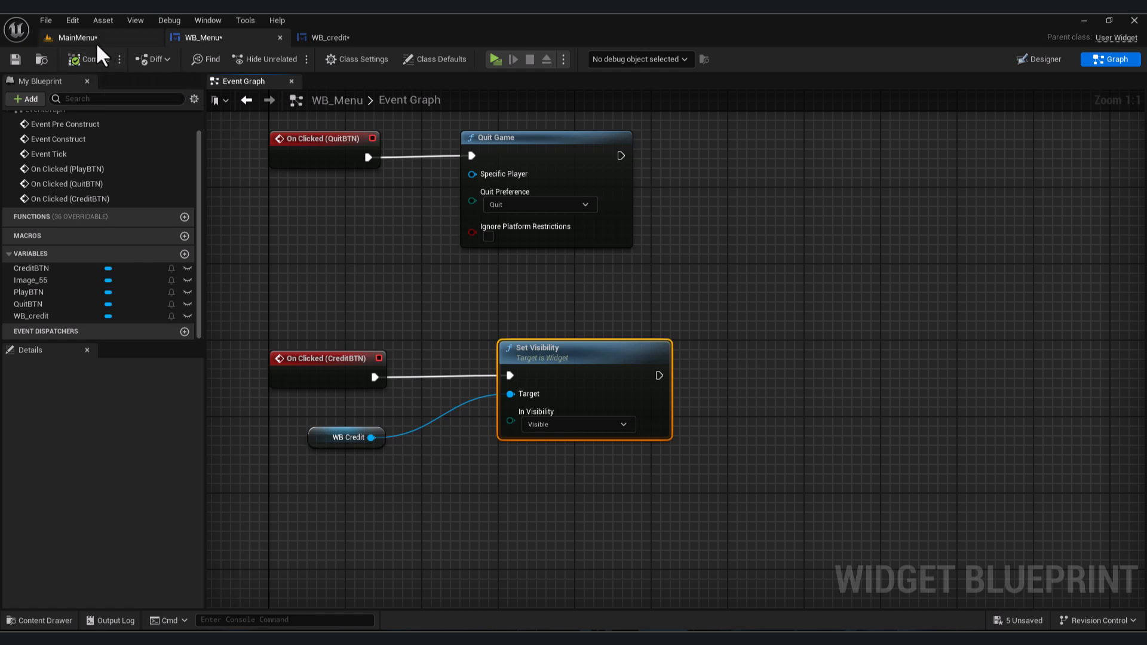
click(95, 38)
click(292, 59)
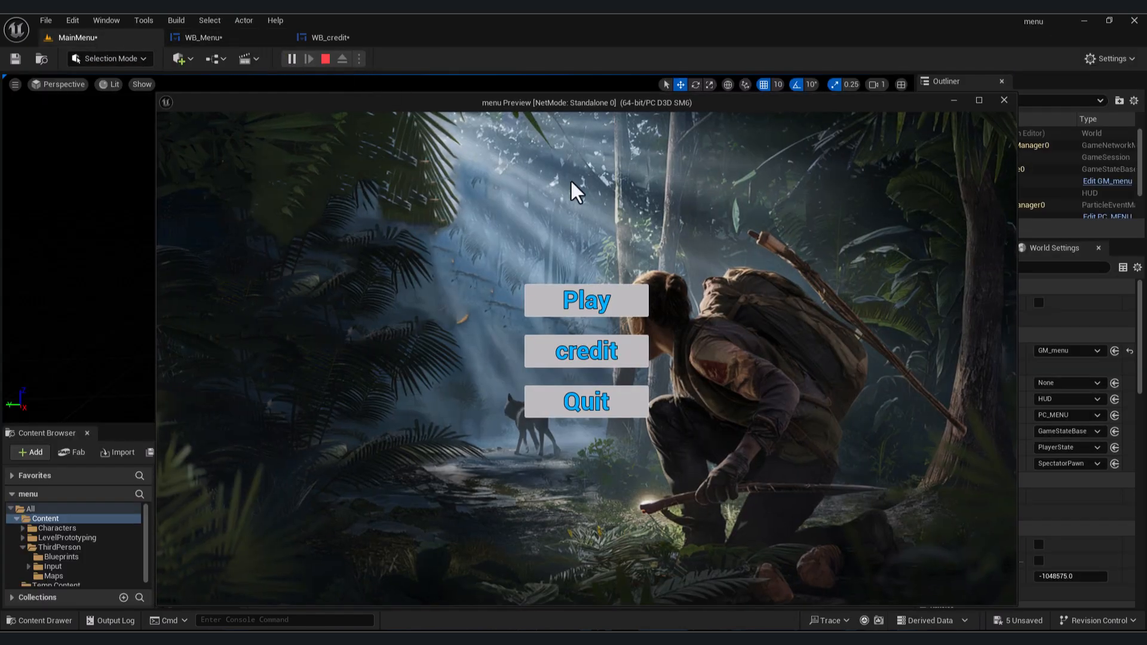
- Test the credit button and then the Back button in the running menu
click(599, 358)
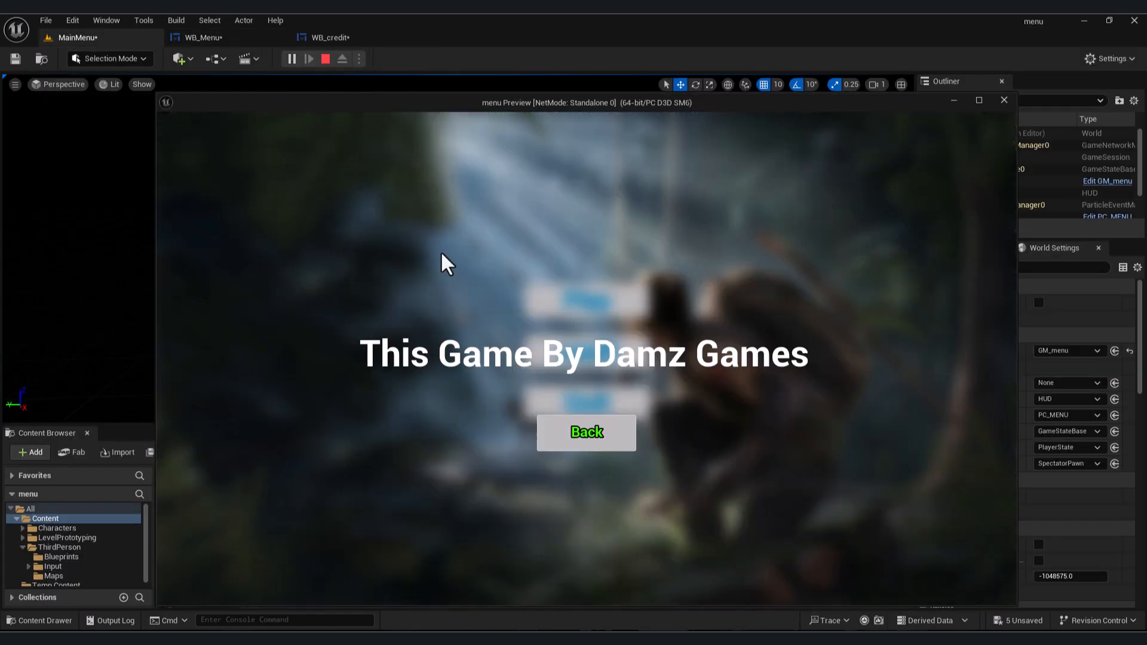
click(601, 454)
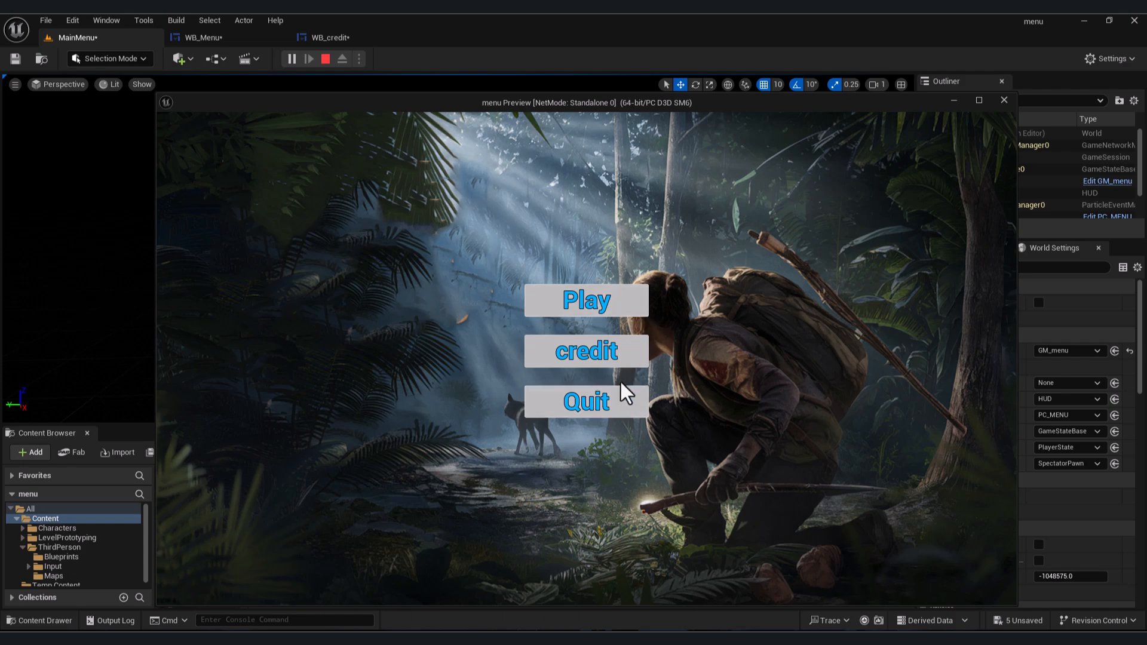
- Test the Quit button, relaunch play, and start the game with the Play button
click(617, 405)
click(291, 58)
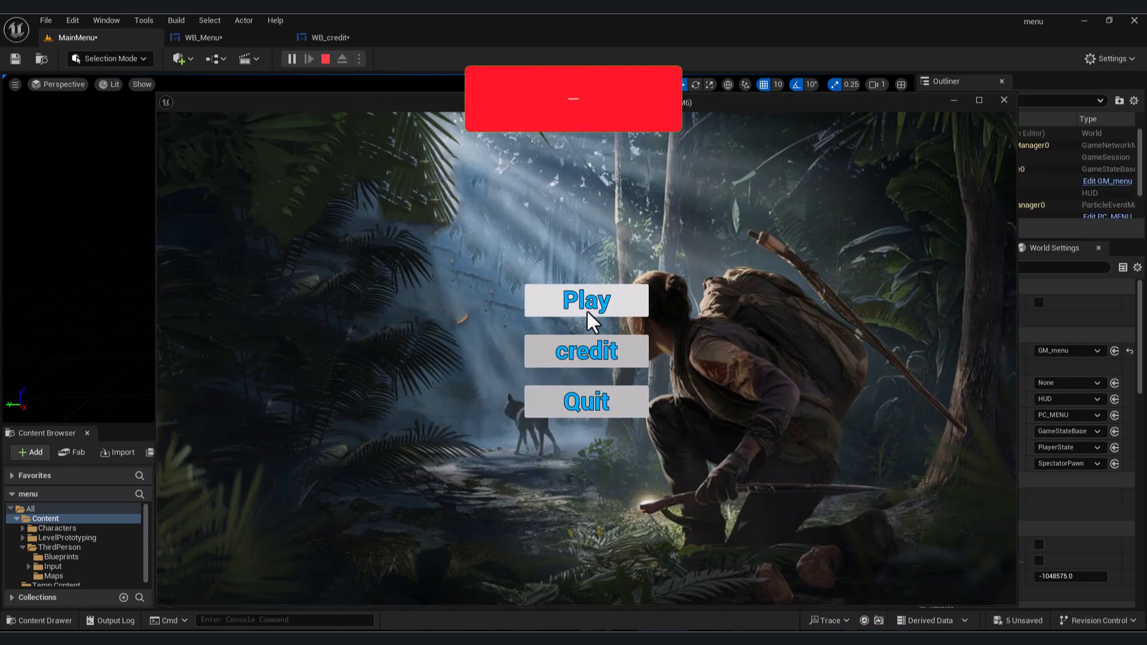
click(587, 308)
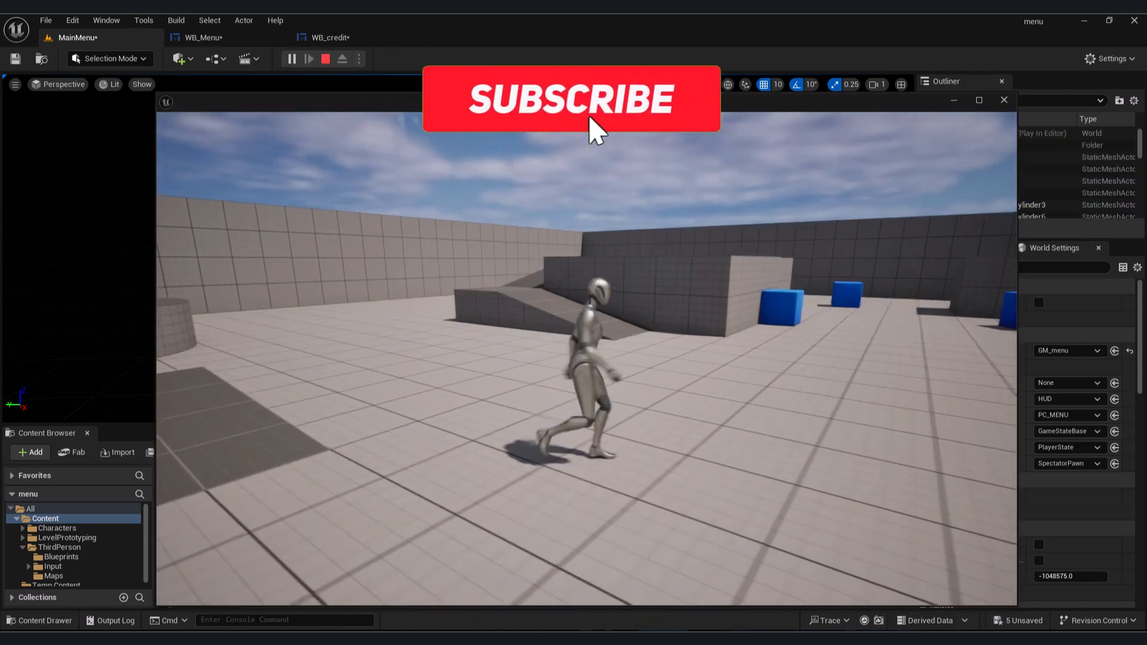